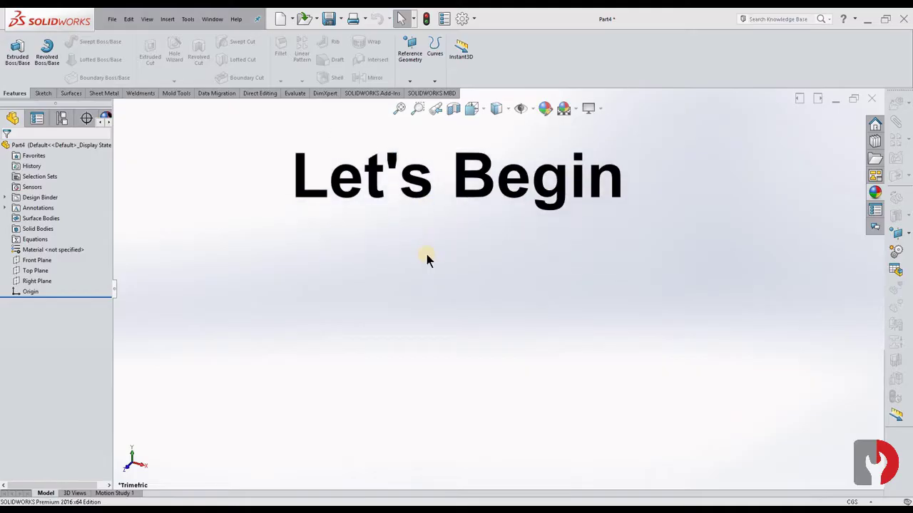
Step: Set the document units to MMGS and start a sketch on the Front Plane
left_click(863, 503)
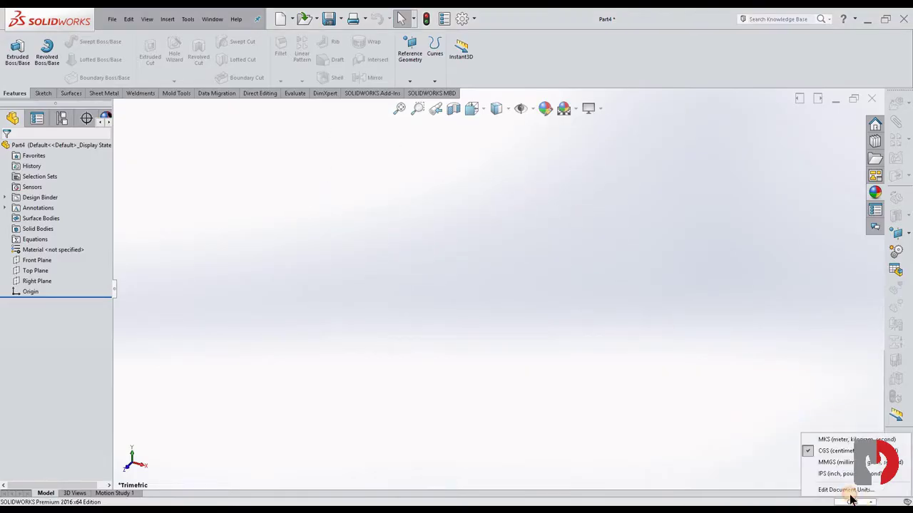
left_click(834, 462)
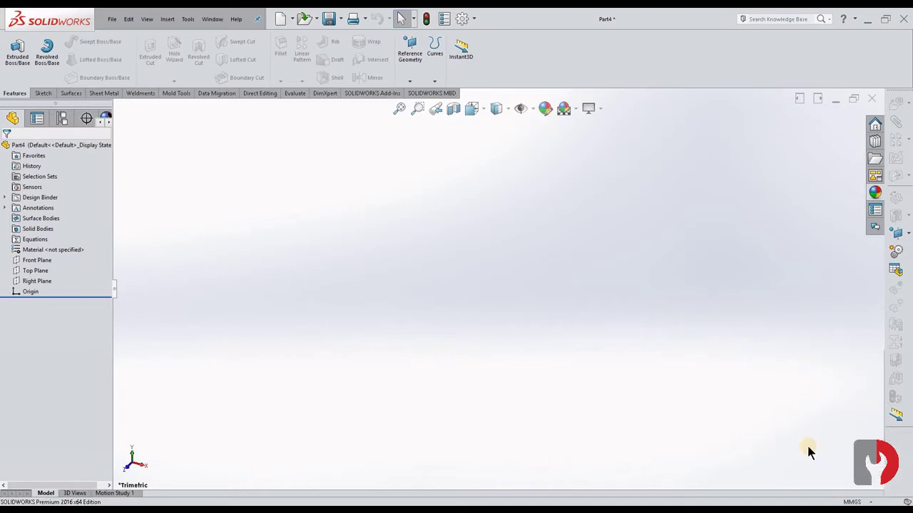
left_click(37, 259)
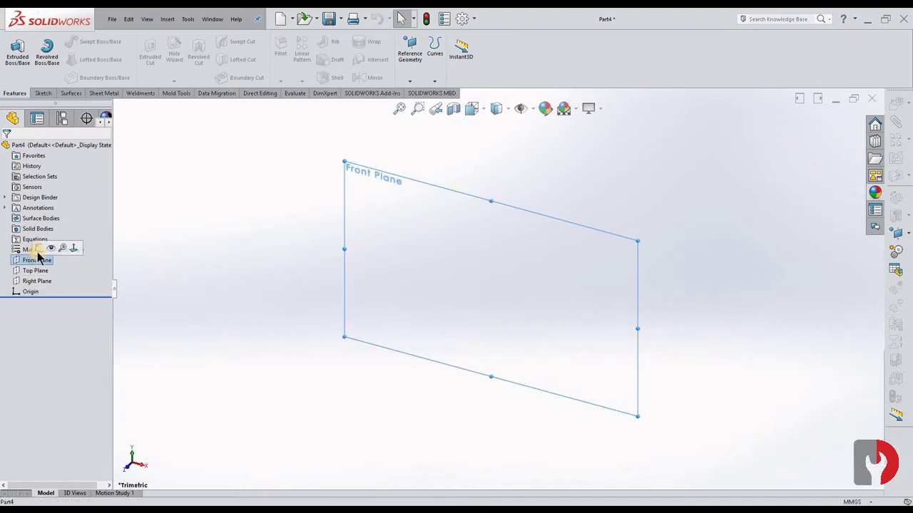
left_click(42, 246)
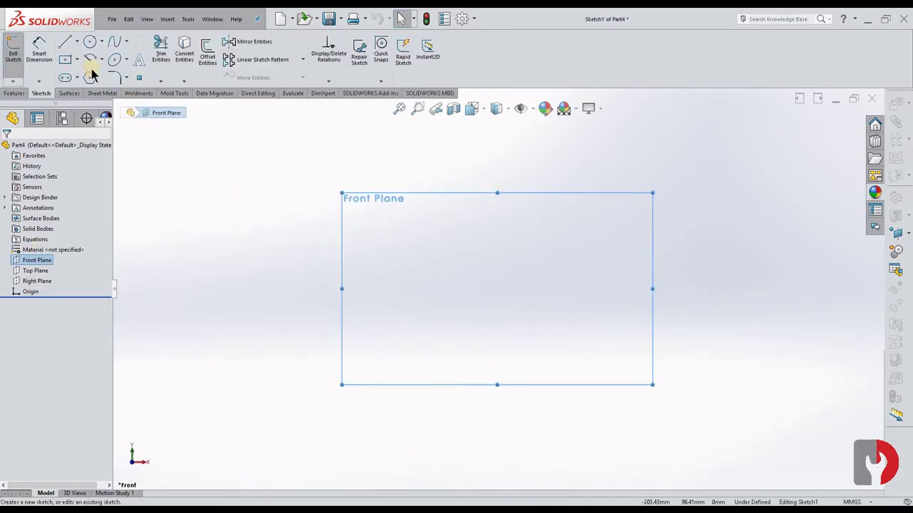
Step: Draw a circle centred on the origin with a radius of 18.75 mm
left_click(91, 43)
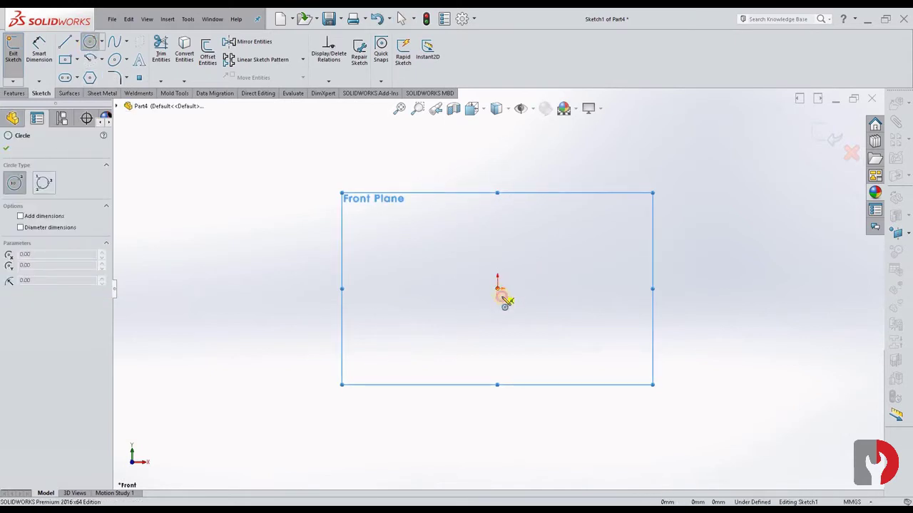
left_click(499, 291)
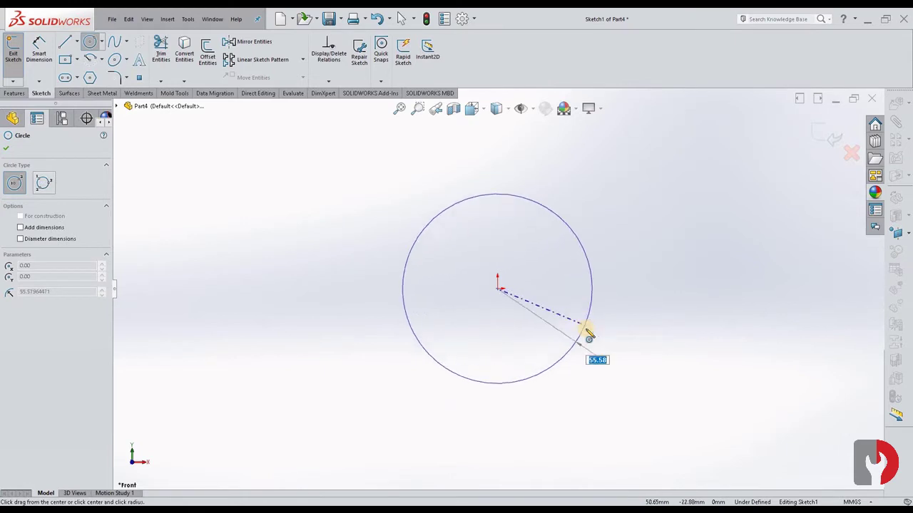
type("18.75")
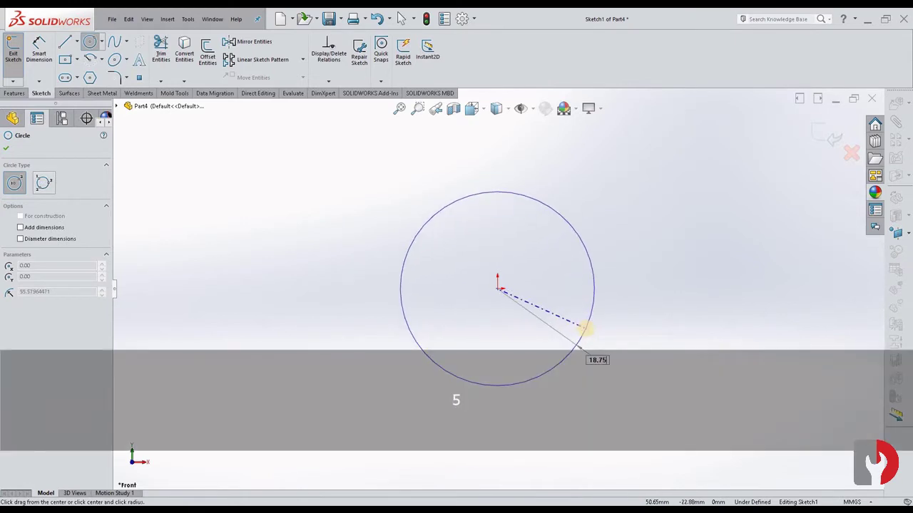
key("Return")
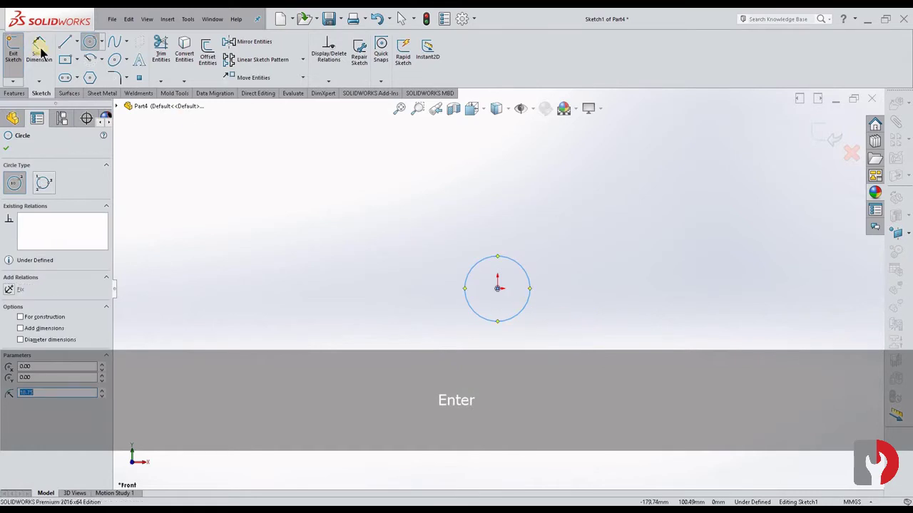
key("Escape")
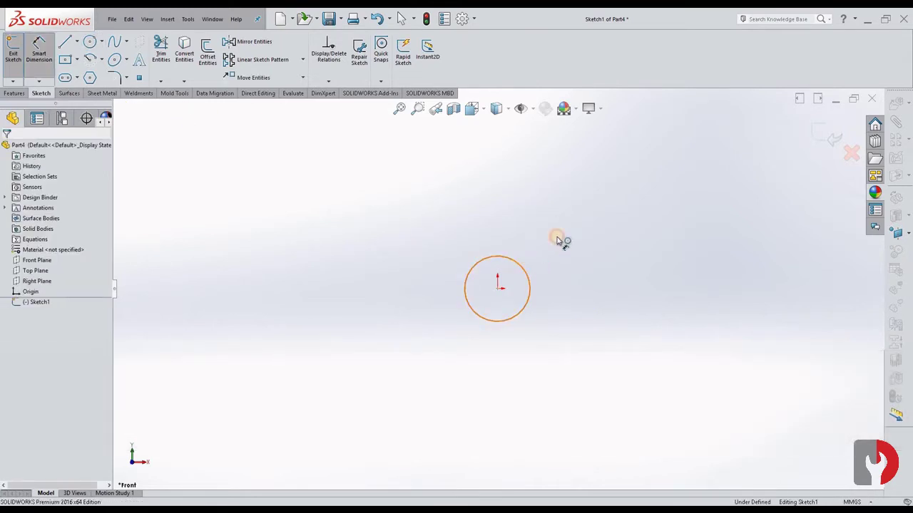
Step: Dimension the circle's diameter, accepting 37.50 mm
left_click(558, 240)
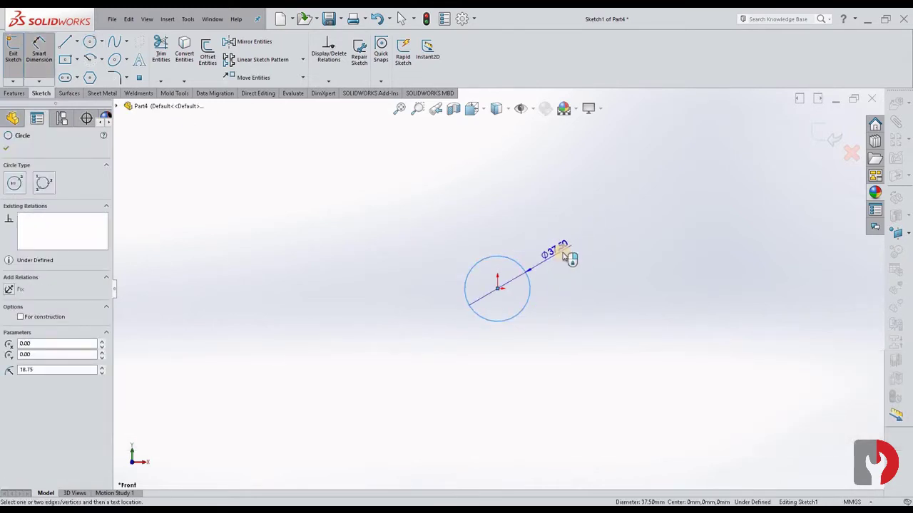
left_click(563, 255)
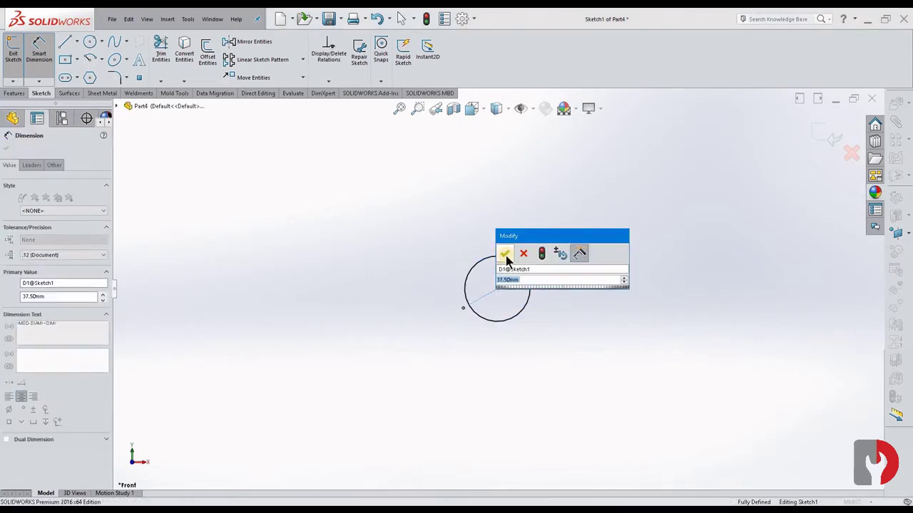
left_click(505, 254)
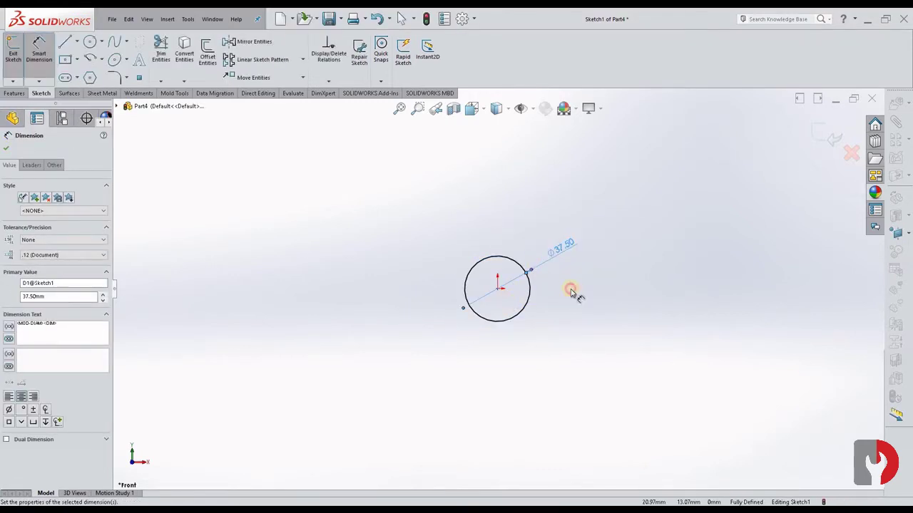
left_click(549, 295)
key("Escape")
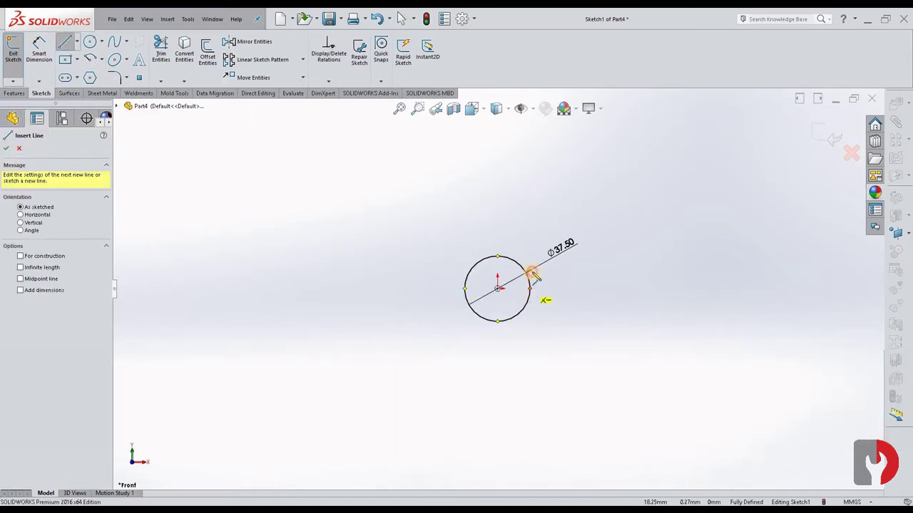
Step: Sketch a vertical tangent line about 81 mm long upward from the circle's right quadrant point
left_click(529, 286)
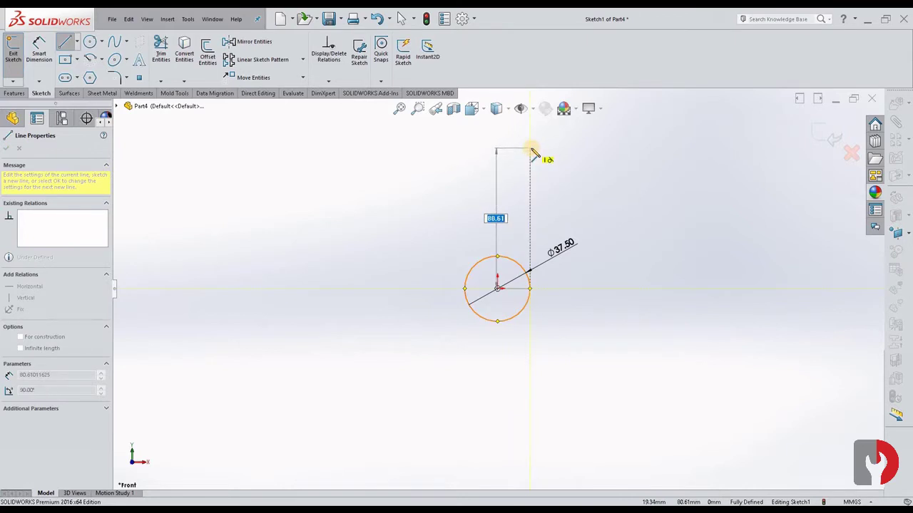
left_click(529, 148)
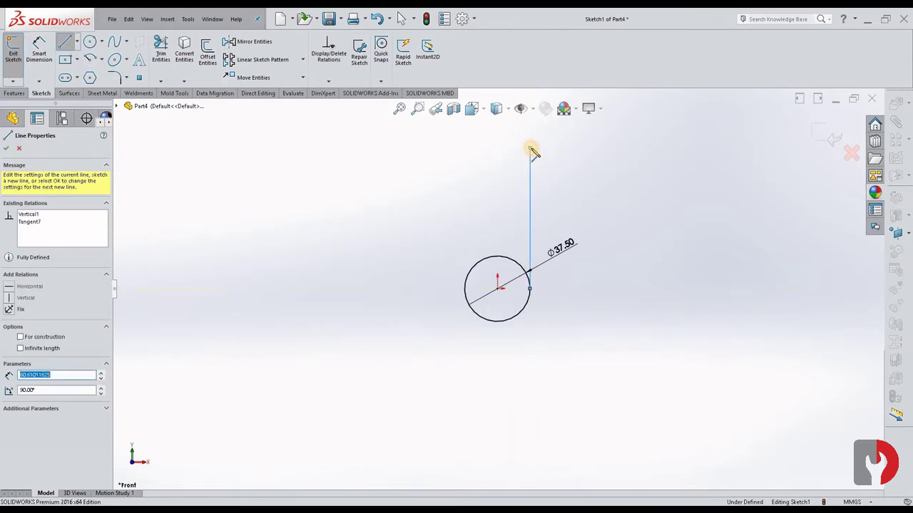
key("Escape")
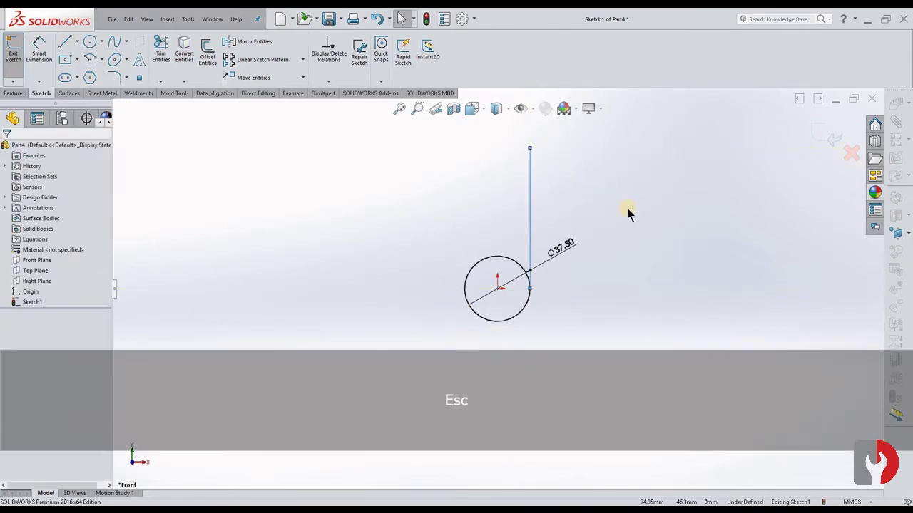
Step: Sketch a horizontal tangent line about 123 mm long leftward from the circle's bottom quadrant point
key("Return")
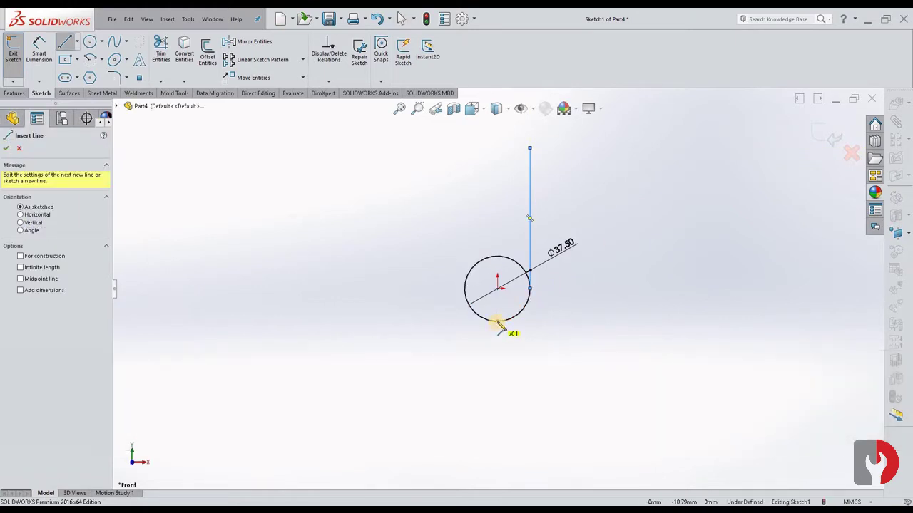
left_click(497, 322)
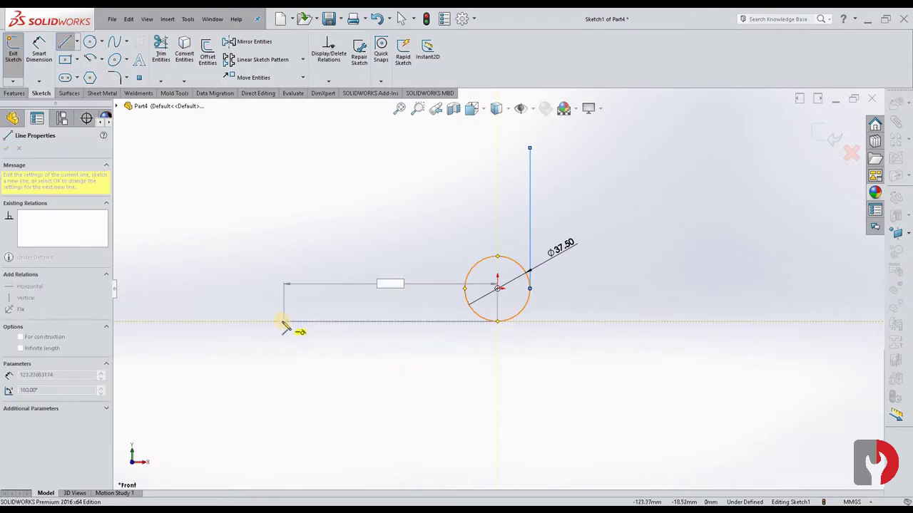
left_click(283, 321)
key("Escape")
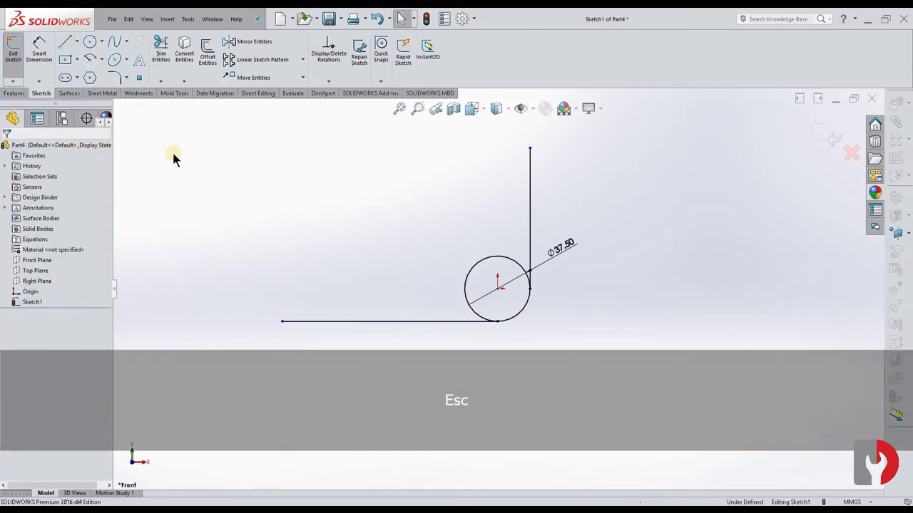
Step: Dimension the distance from the horizontal line's left endpoint to the vertical line as 75 mm
left_click(39, 45)
left_click(283, 322)
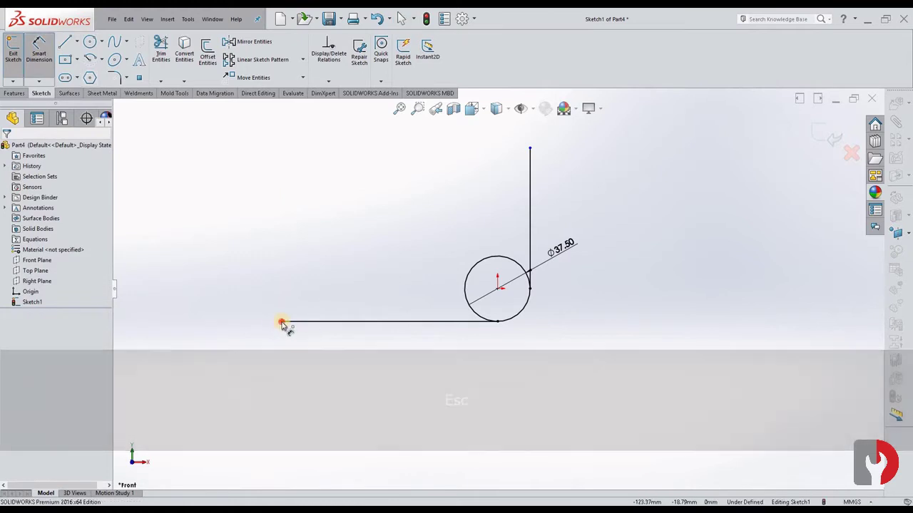
left_click(530, 251)
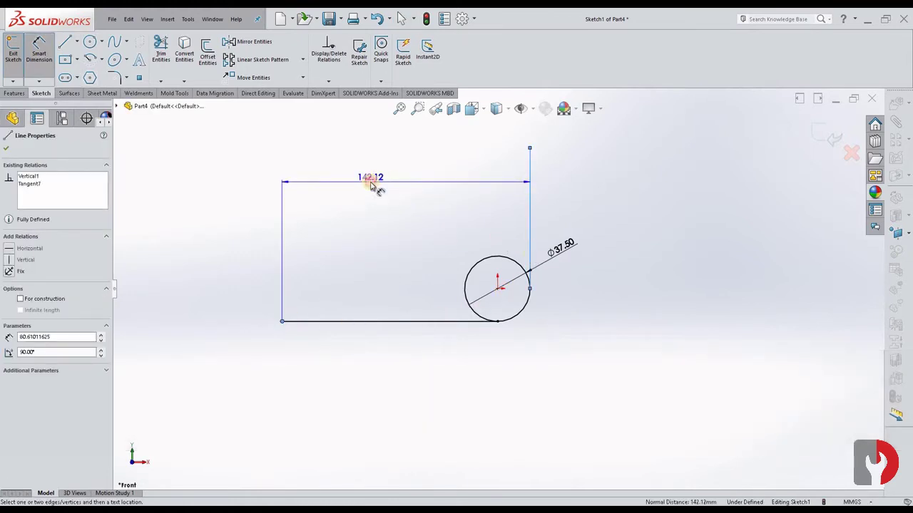
left_click(371, 186)
type("75")
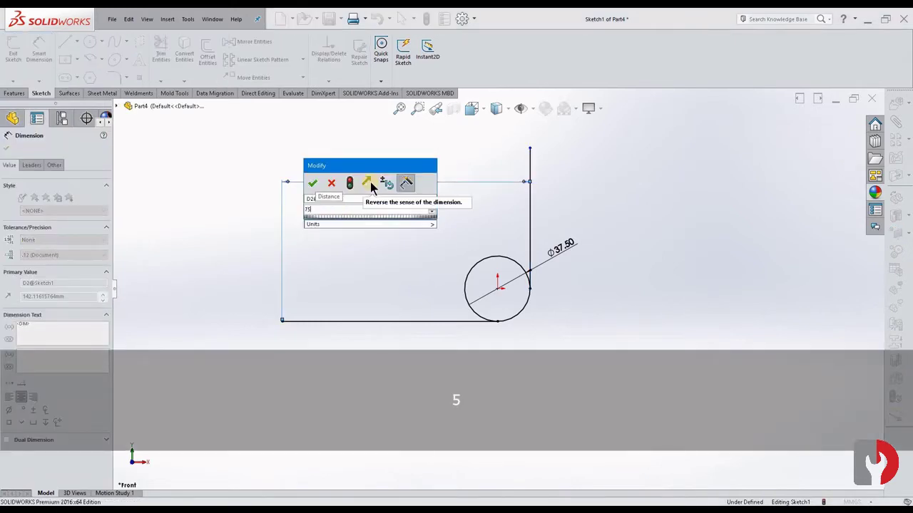
key("Return")
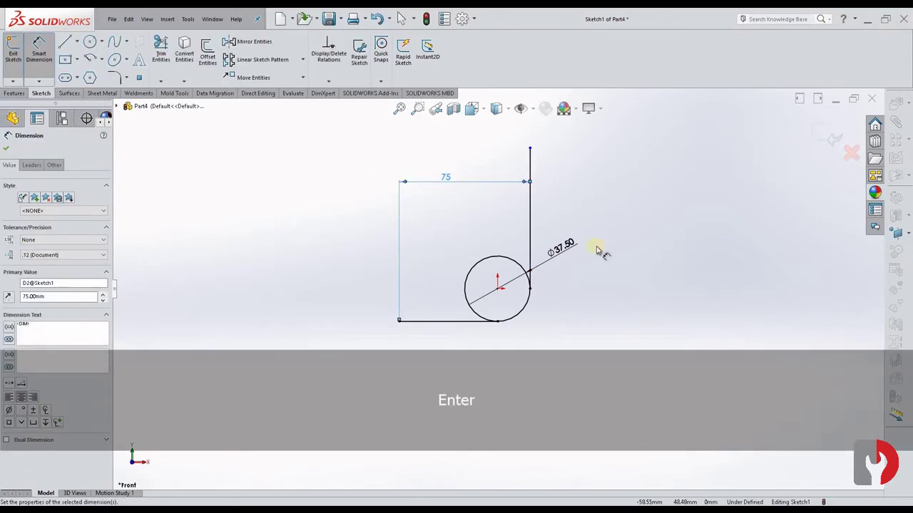
Step: Dimension the height from the horizontal line to the vertical line's upper endpoint as 50 mm
left_click(460, 320)
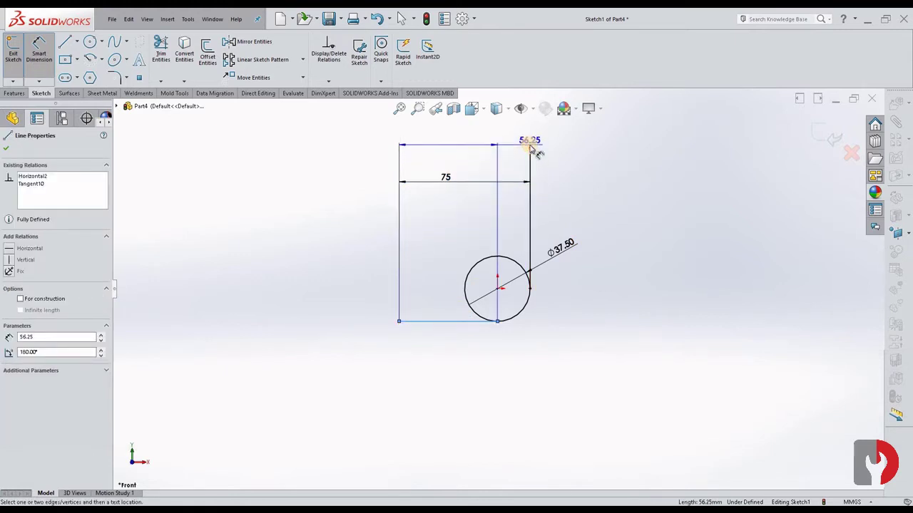
left_click(530, 148)
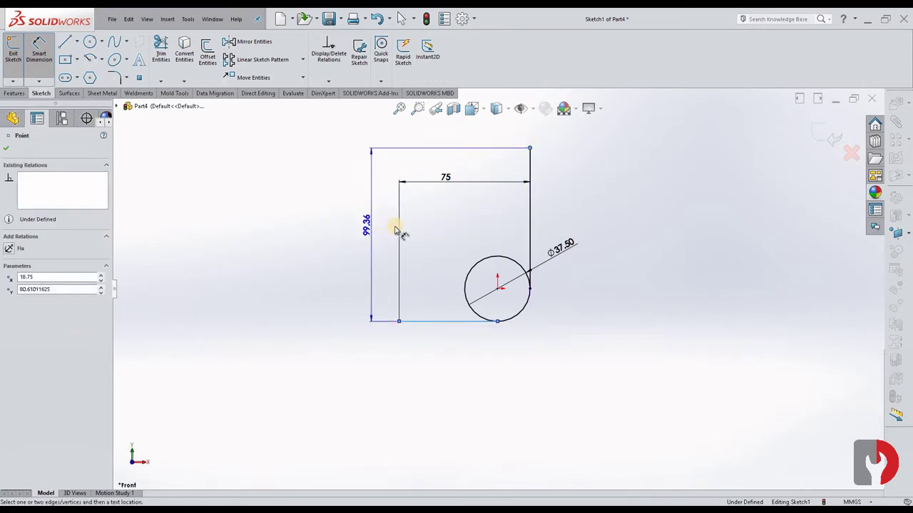
left_click(437, 242)
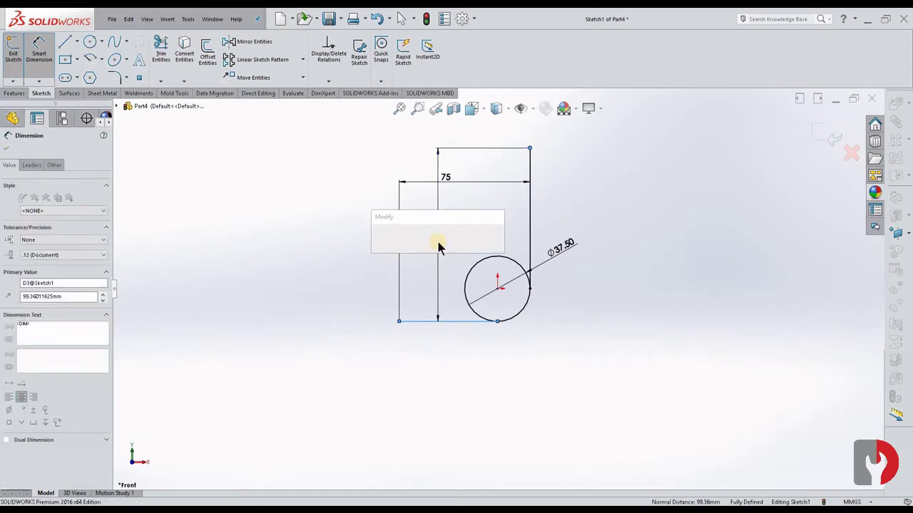
type("50")
key("Return")
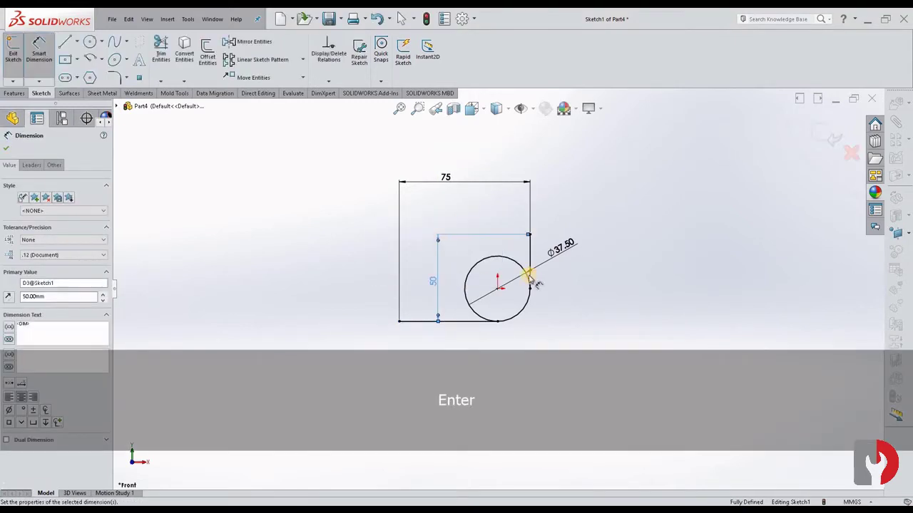
Step: Trim the circle down to the lower-right arc joining the two lines and exit the sketch
scroll(503, 281, "down", 5)
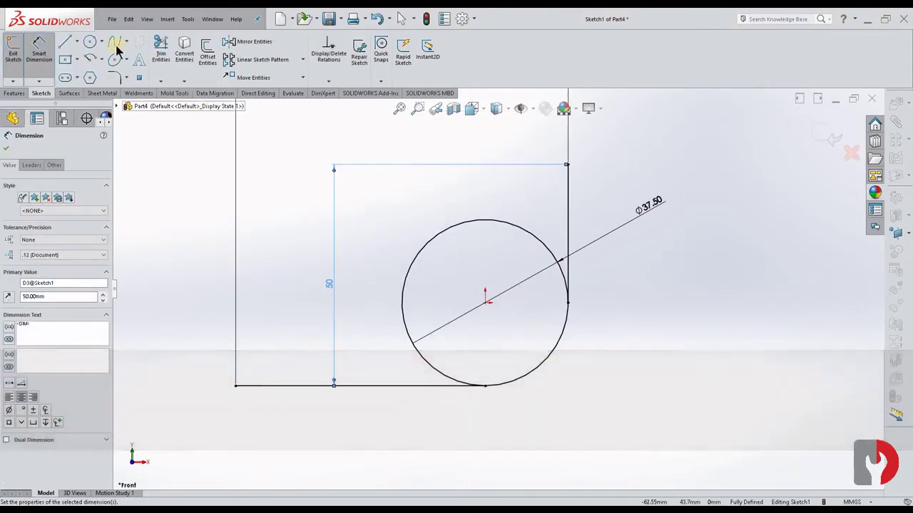
left_click(160, 50)
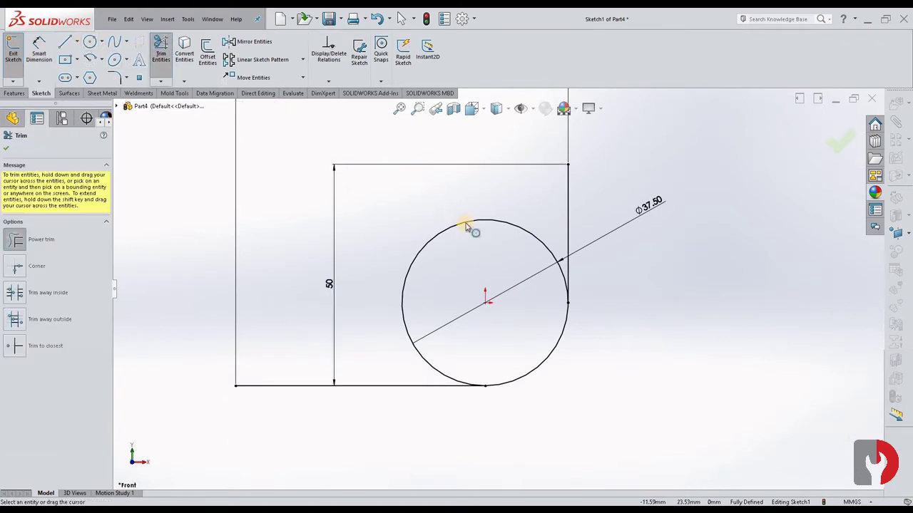
left_click(468, 246)
scroll(499, 304, "down", 3)
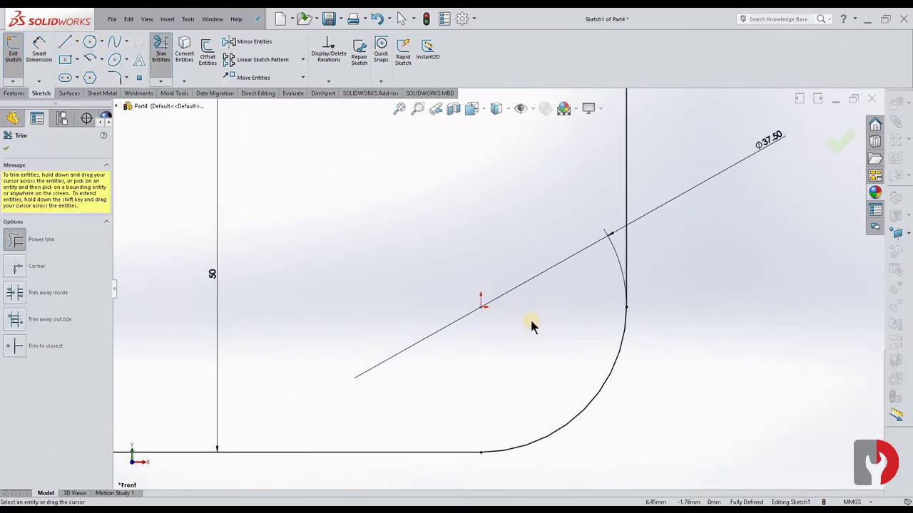
scroll(530, 320, "up", 2)
scroll(530, 320, "up", 3)
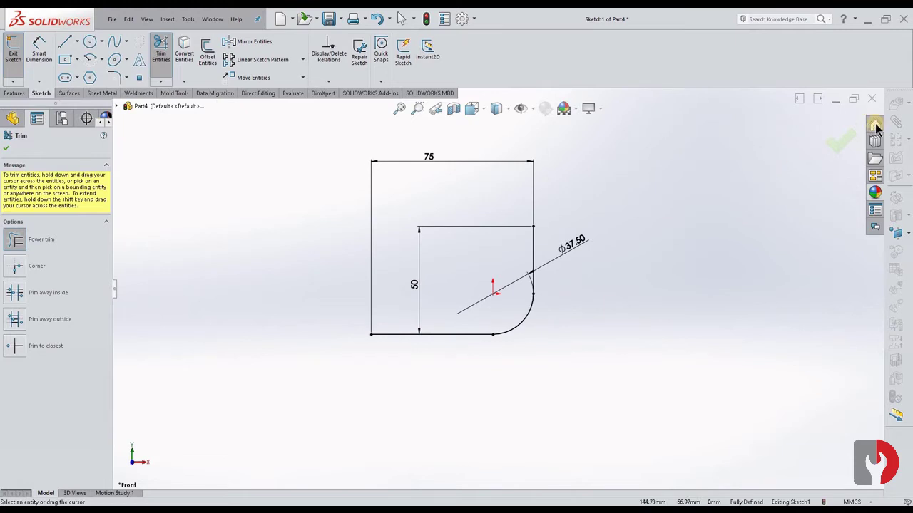
left_click(843, 142)
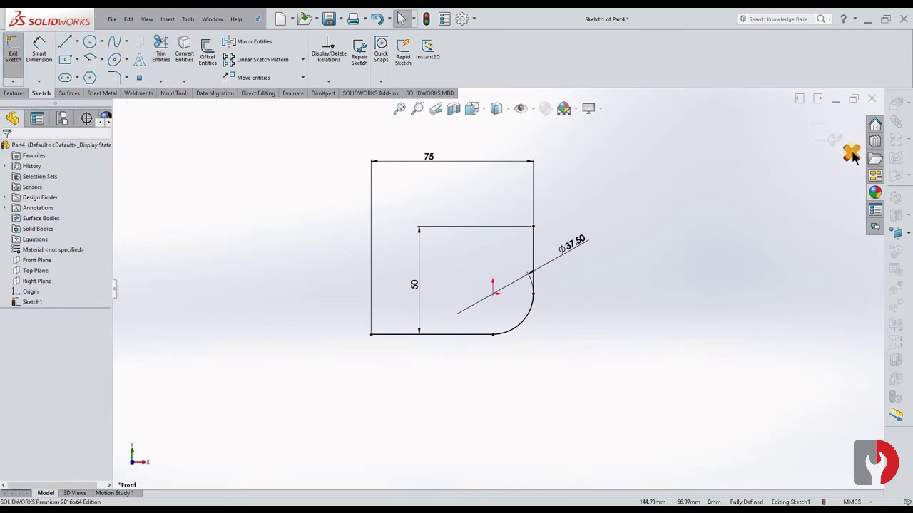
left_click(813, 139)
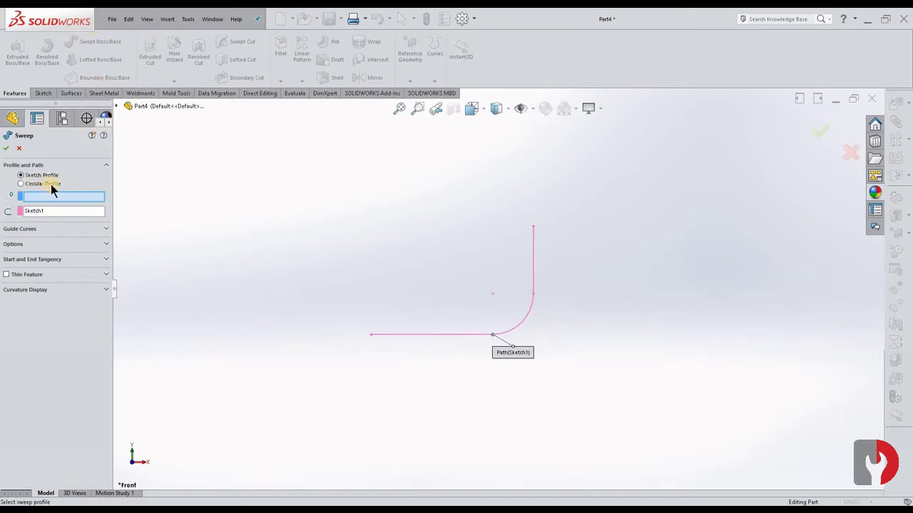
Step: Sweep a 25 mm diameter circular profile along the L-shaped path sketch
left_click(22, 184)
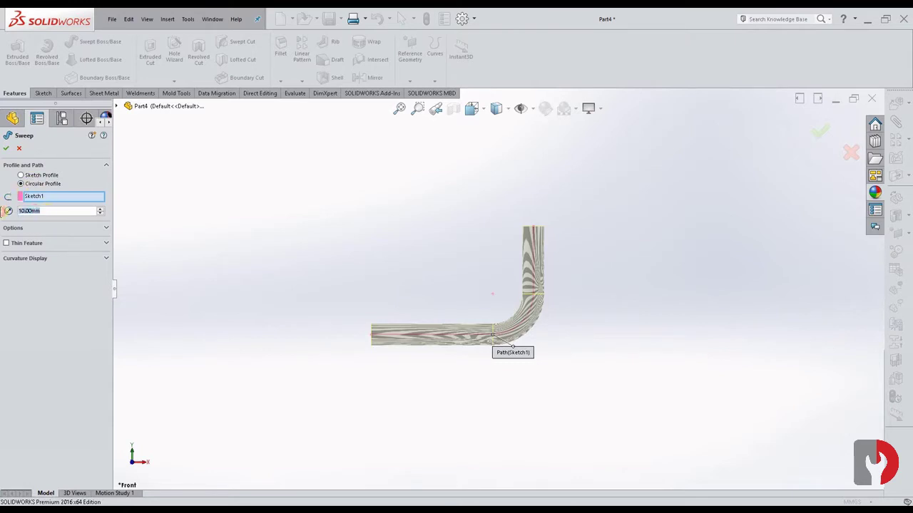
type("5")
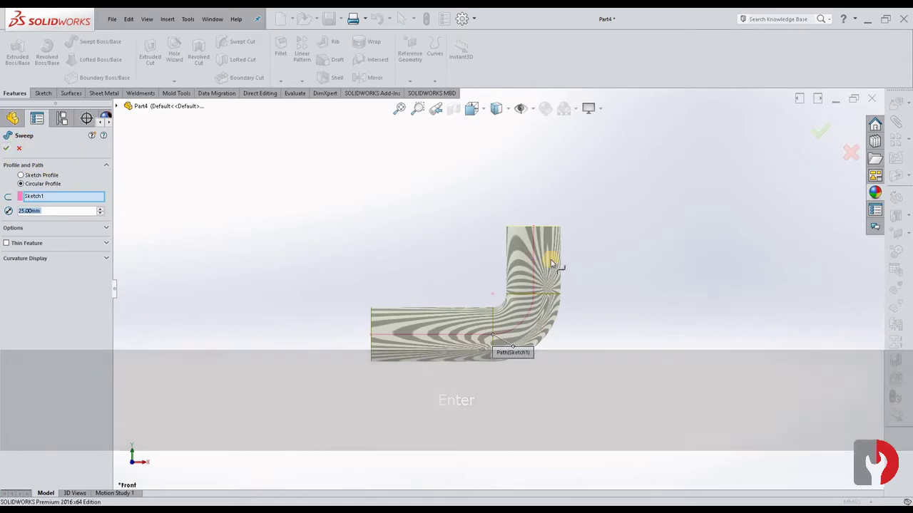
middle_click_drag(546, 295, 549, 341)
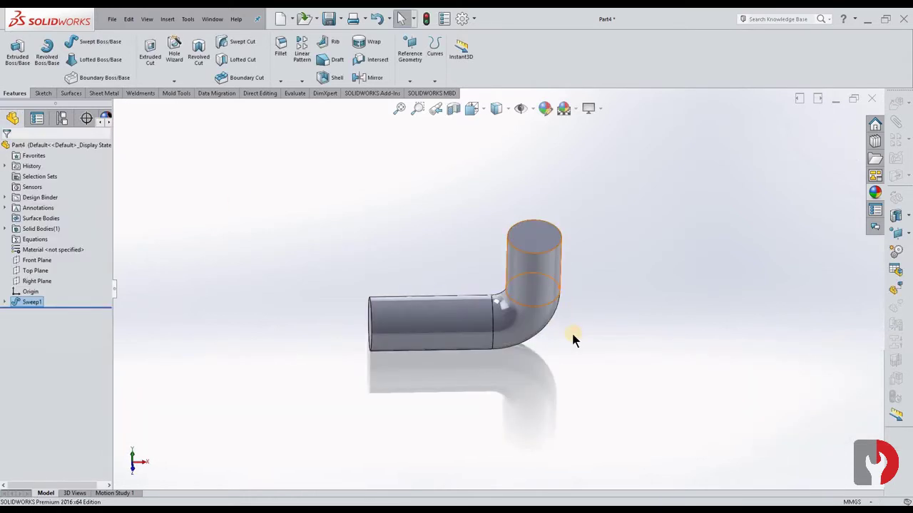
middle_click_drag(452, 352, 488, 359)
key("ctrl+8")
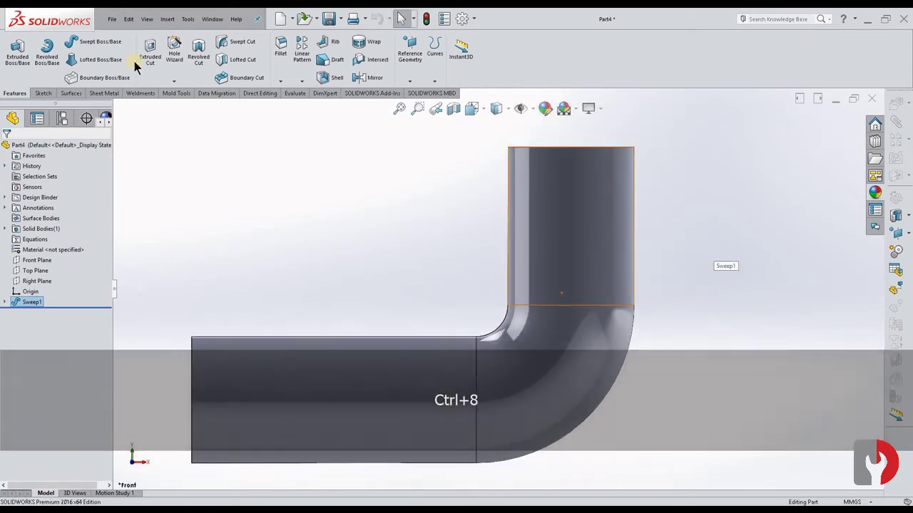
Step: Show the sweep's path sketch and, on the Front Plane, sketch a horizontal line about 27 mm long rightward from the vertical path line
left_click(5, 303)
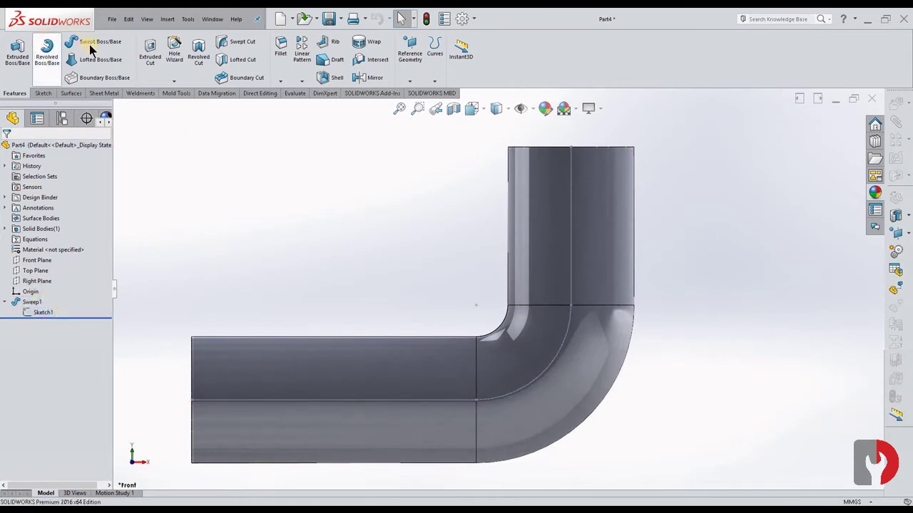
left_click(40, 93)
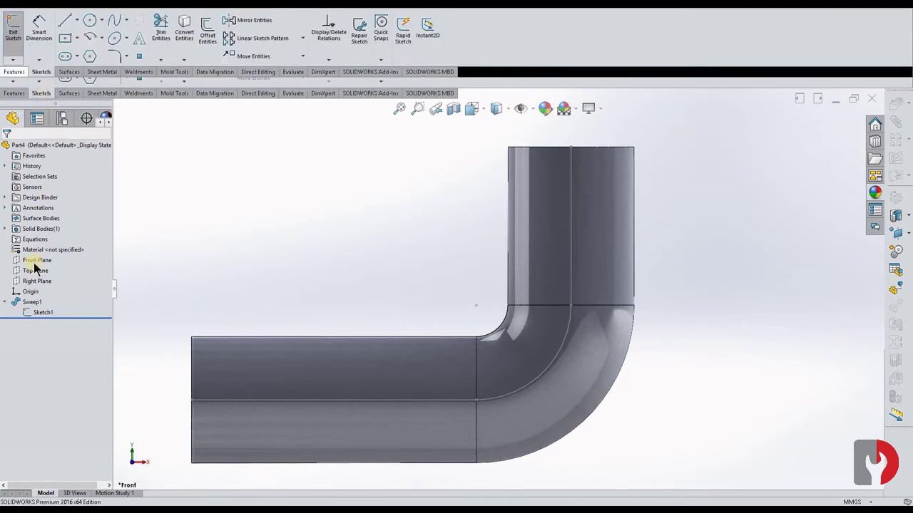
left_click(32, 261)
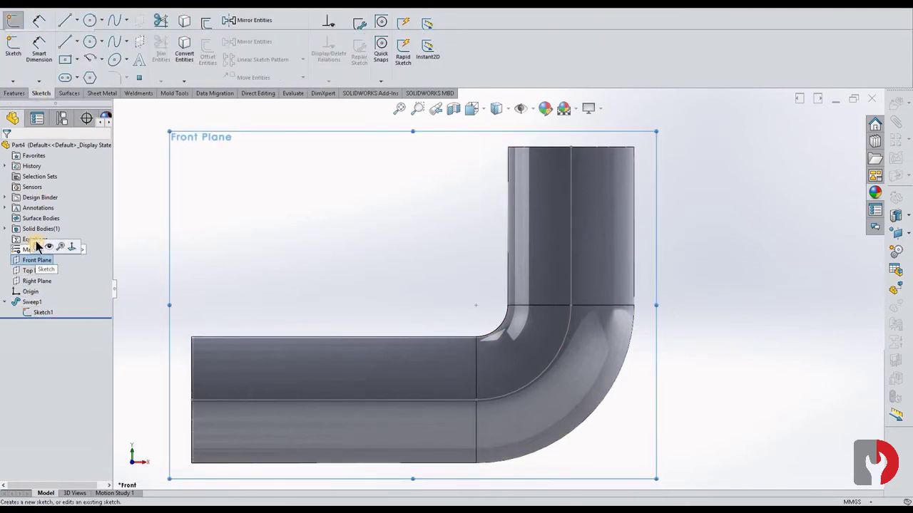
left_click(12, 47)
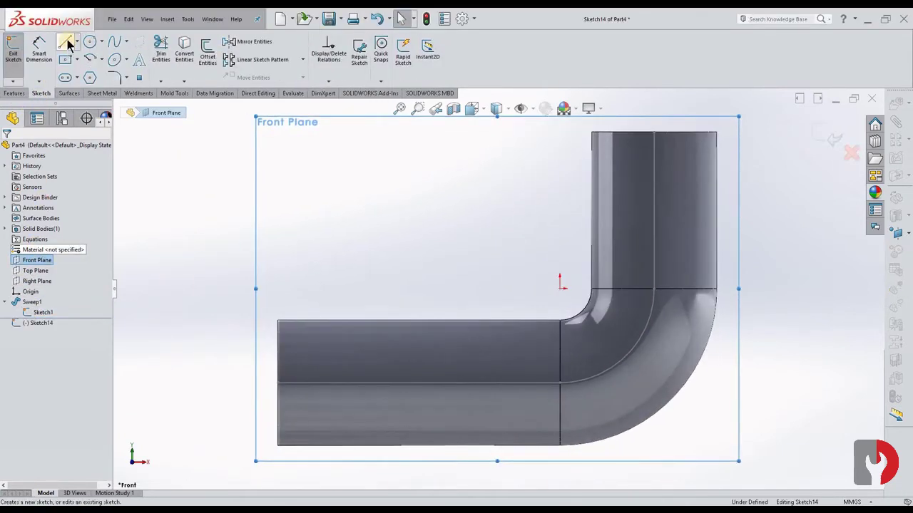
left_click(66, 42)
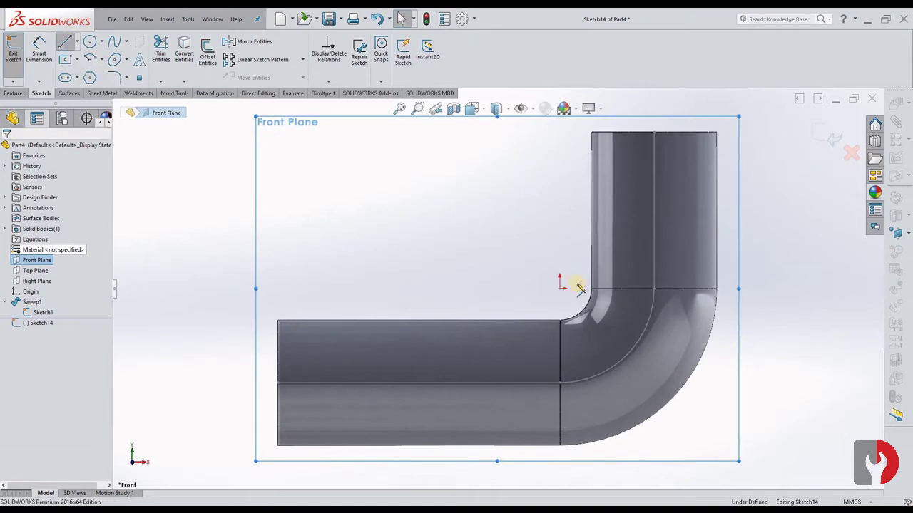
left_click(654, 218)
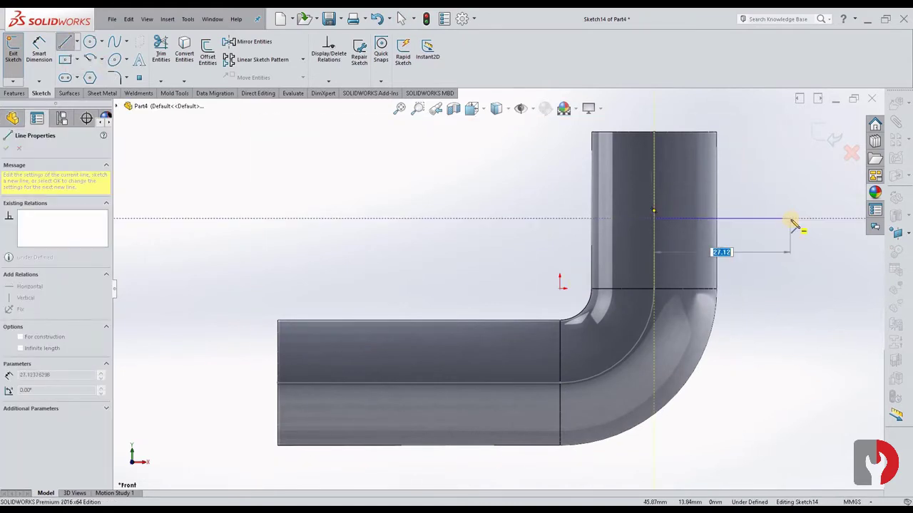
left_click(791, 219)
key("Escape")
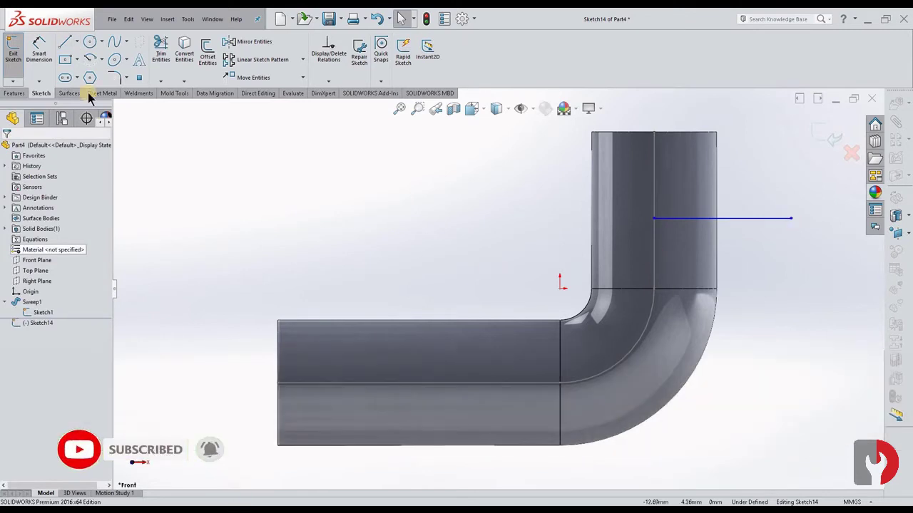
Step: Dimension the horizontal branch line's length as 36.25 mm
left_click(38, 50)
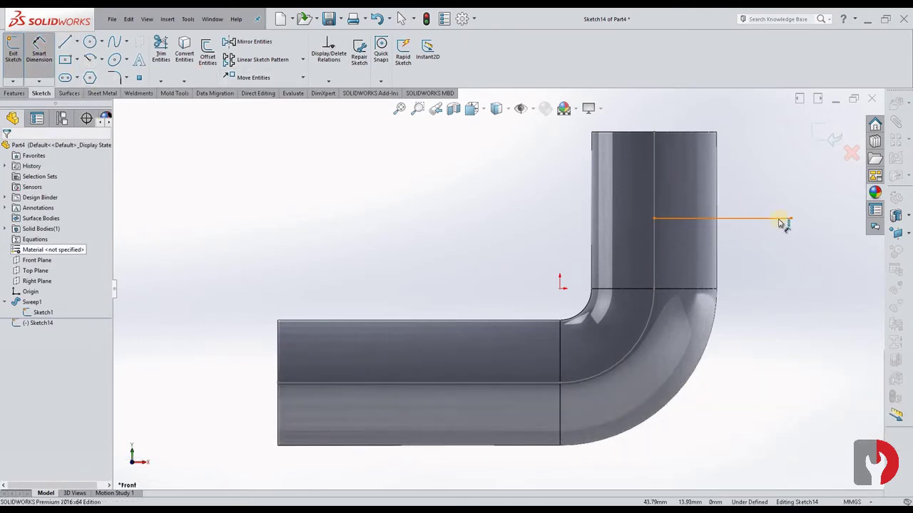
left_click(720, 219)
scroll(712, 121, "down", 1)
scroll(685, 139, "up", 2)
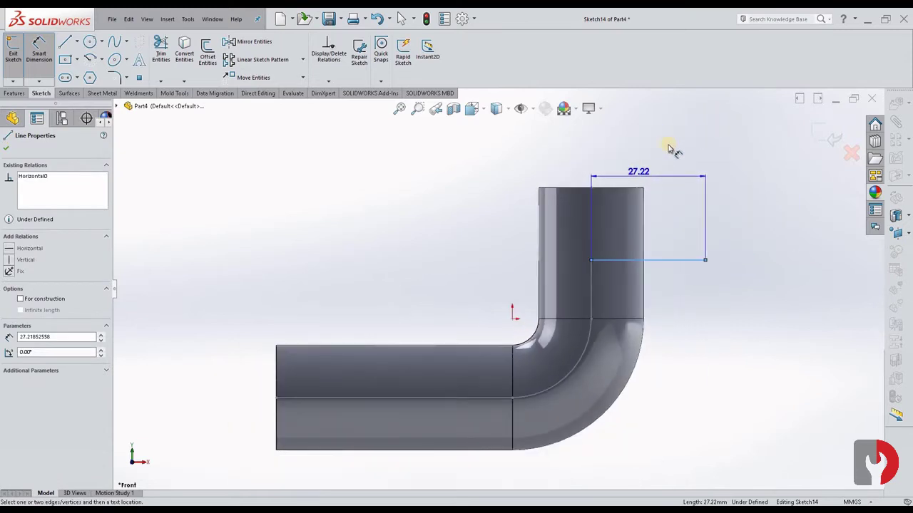
left_click(636, 157)
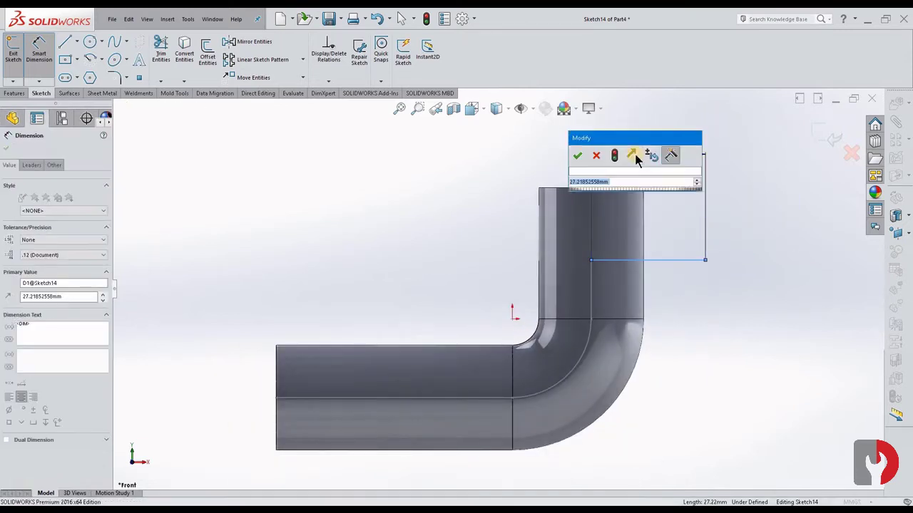
type("3")
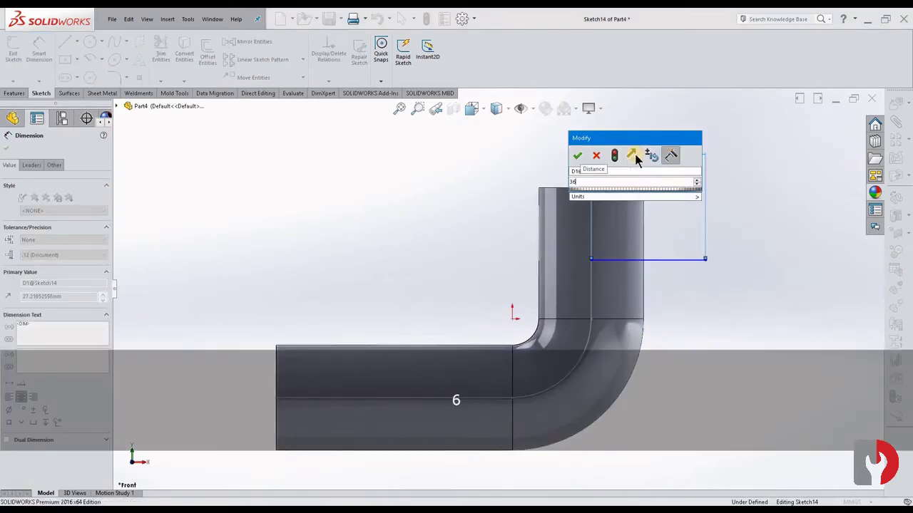
type("6.")
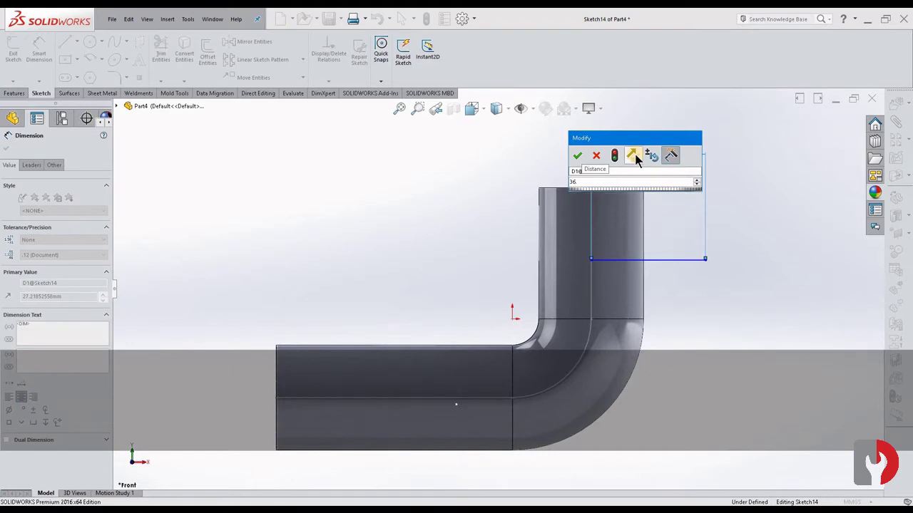
type("25")
key("Return")
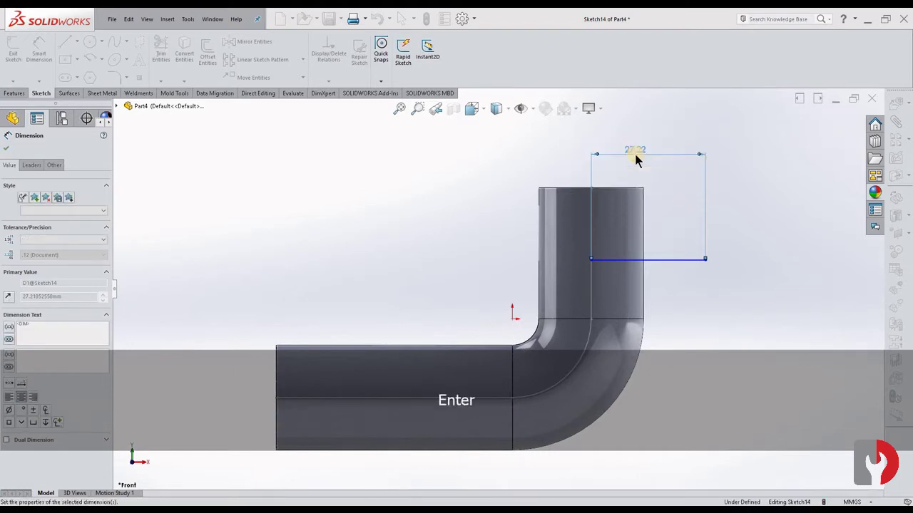
Step: Dimension the distance from the vertical pipe's upper end edge to the branch line as 17.5 mm and exit the sketch
left_click(617, 189)
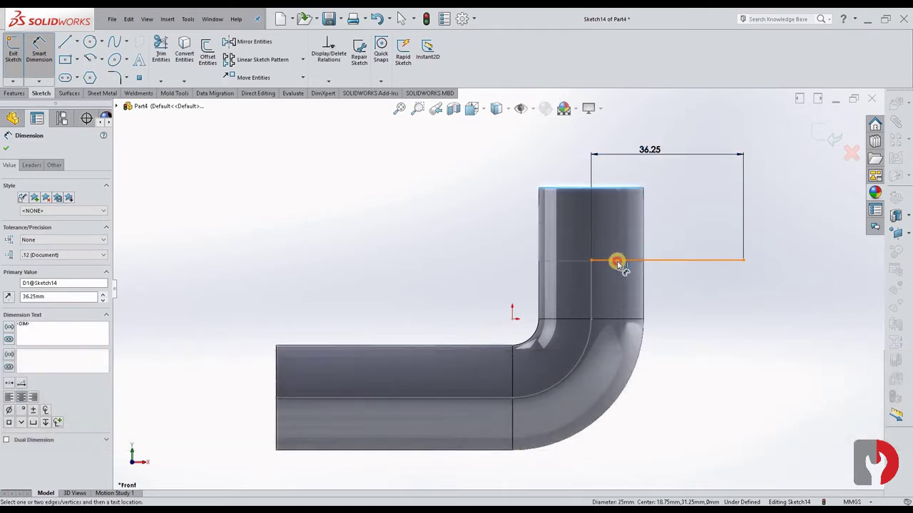
left_click(618, 261)
left_click(463, 228)
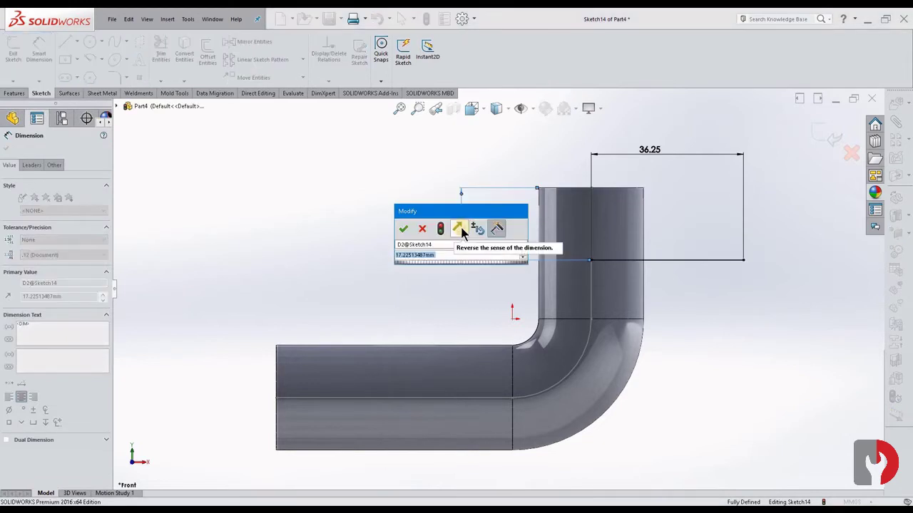
type("17.5")
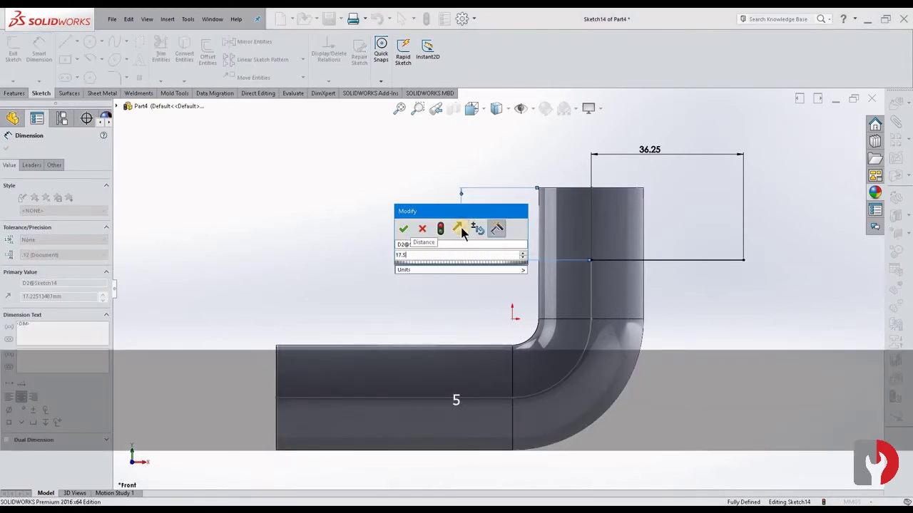
key("Return")
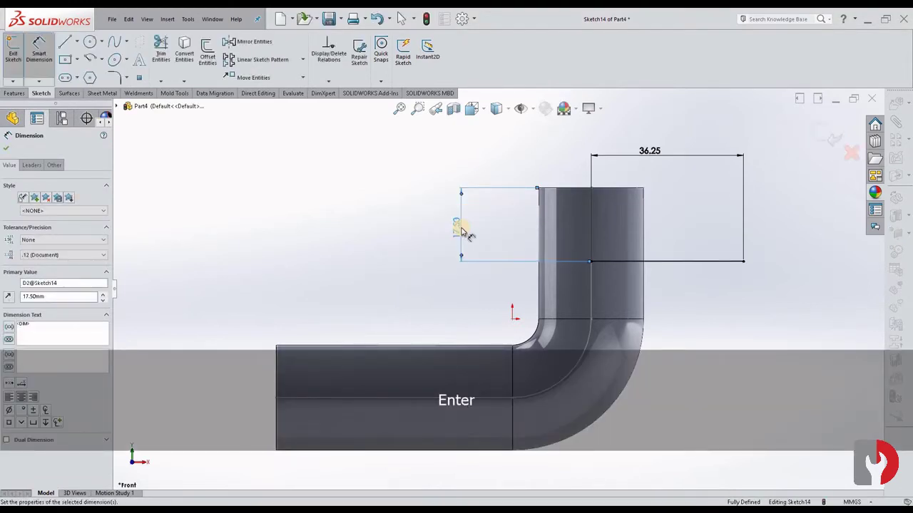
key("Escape")
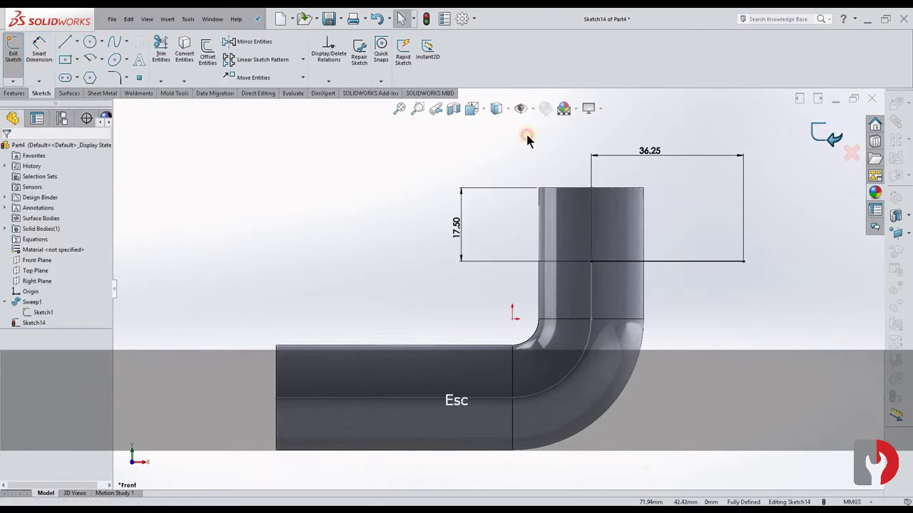
key("f")
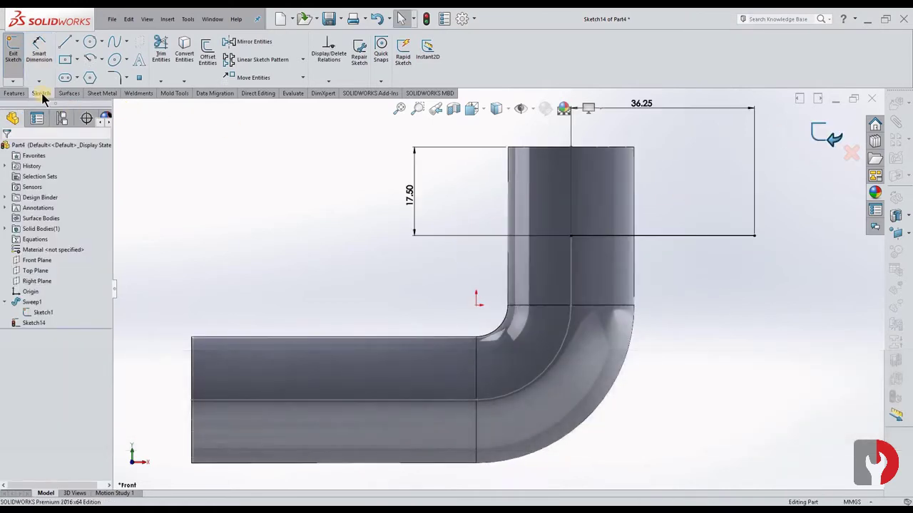
left_click(13, 53)
Step: Sweep a 20 mm diameter circular profile along the horizontal branch line
left_click(15, 93)
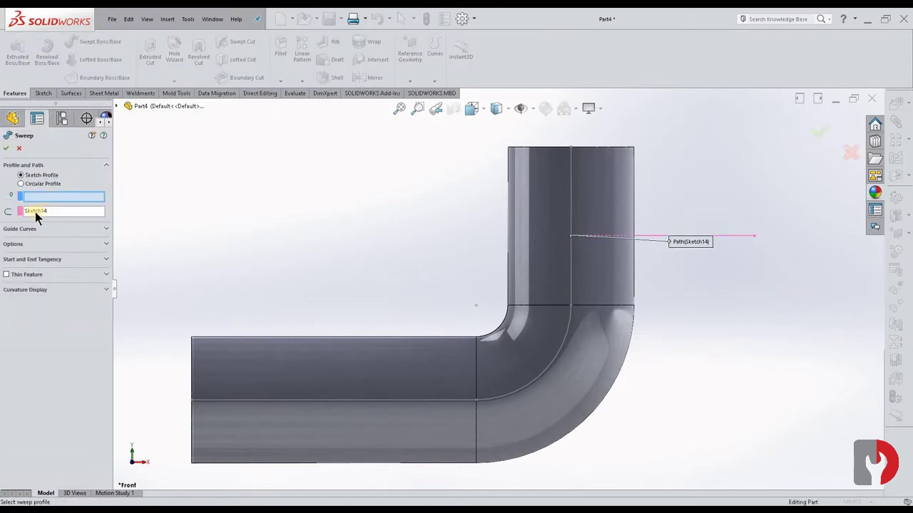
left_click(50, 184)
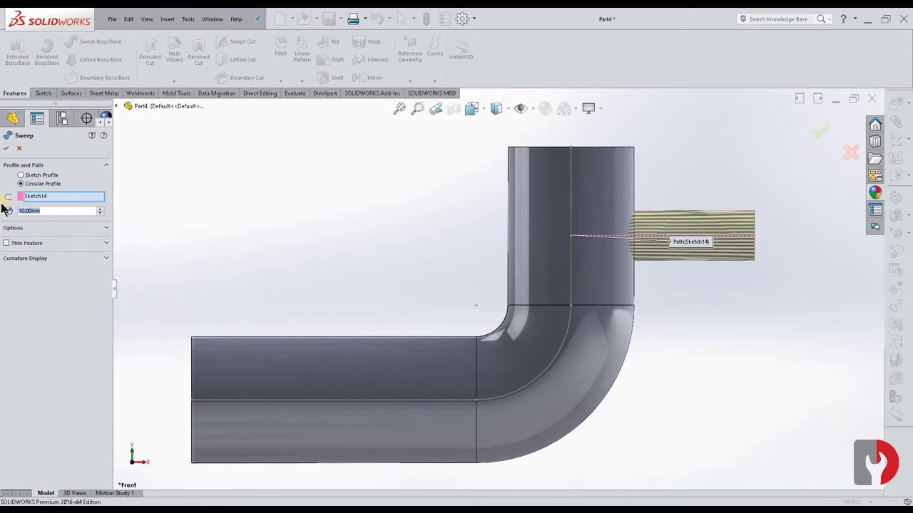
type("20")
key("Return")
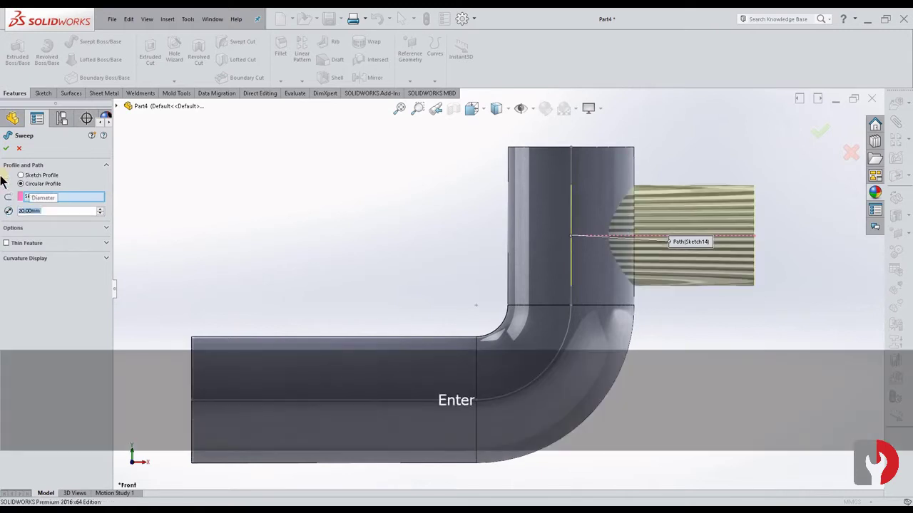
left_click(7, 149)
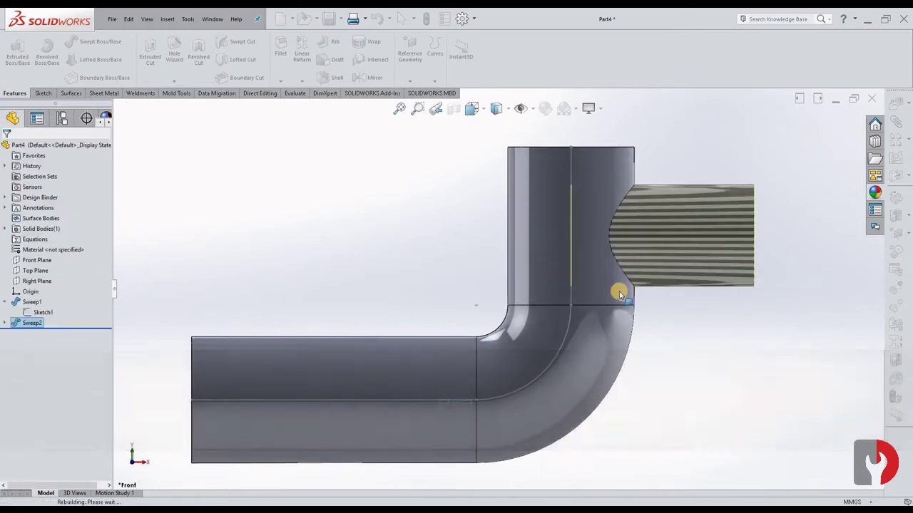
Step: On the Front Plane, sketch a vertical line about 27 mm long upward from the horizontal pipe's centre path line
left_click(40, 260)
left_click(42, 249)
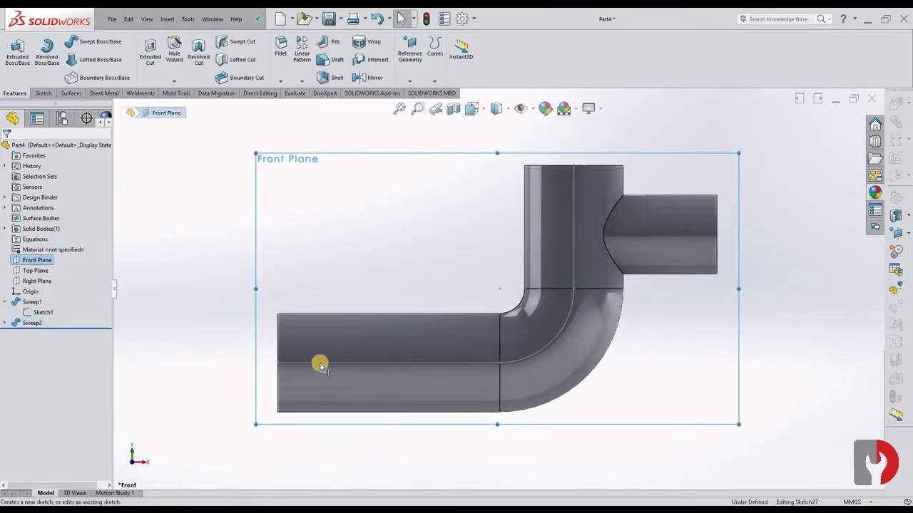
left_click(65, 42)
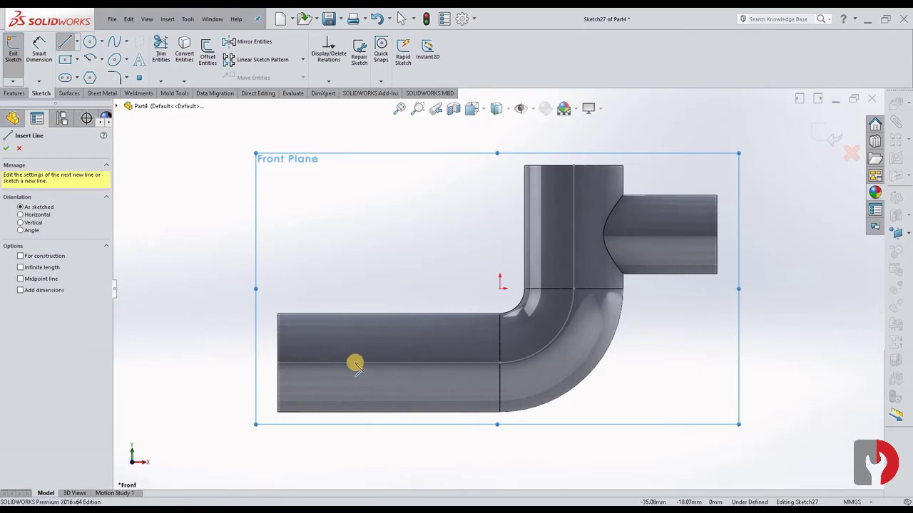
left_click(360, 362)
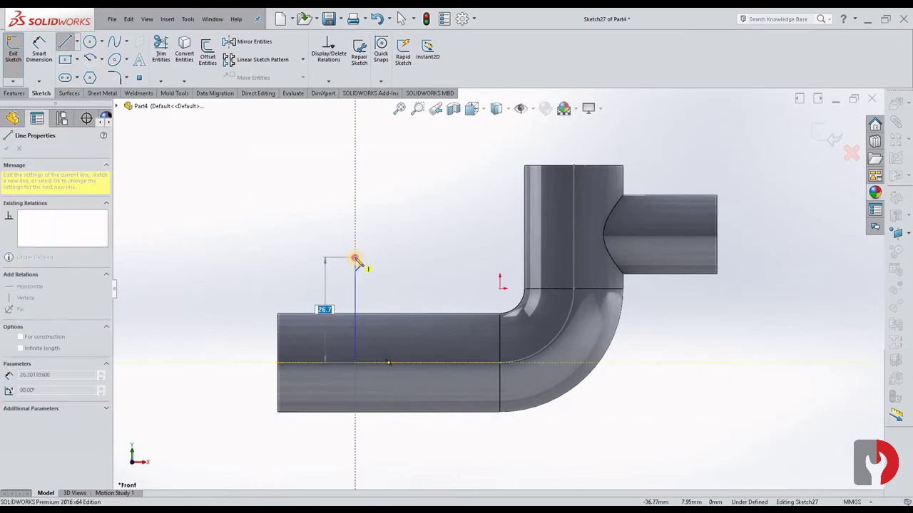
left_click(355, 257)
key("Escape")
Step: Dimension the new vertical line's length as 29.75 mm
right_click_drag(312, 258, 308, 239)
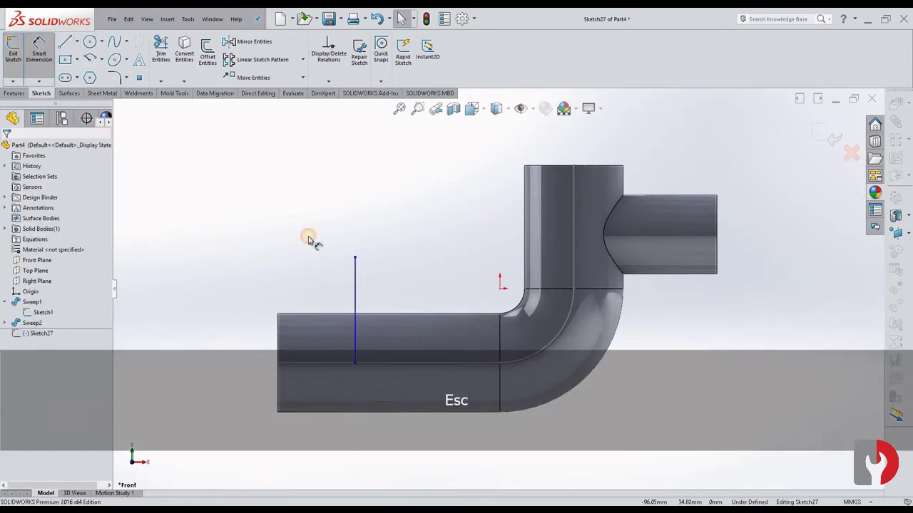
left_click(356, 291)
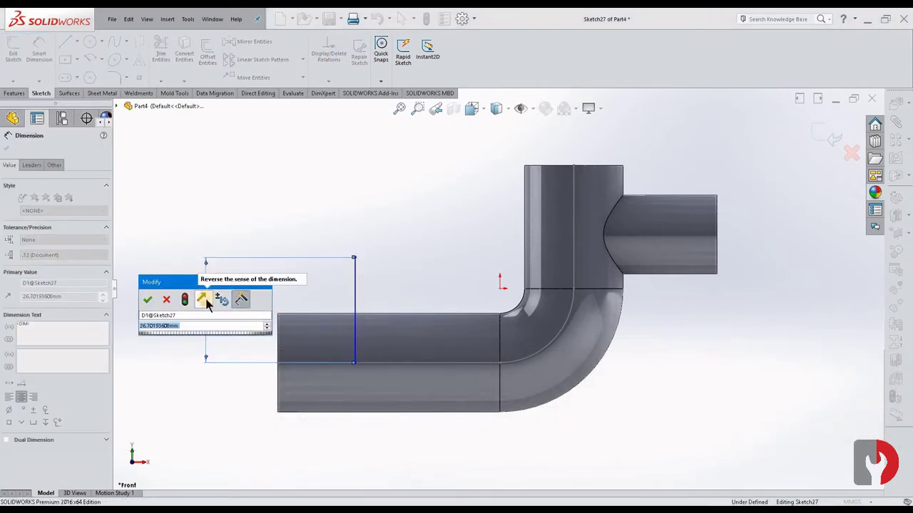
type("29")
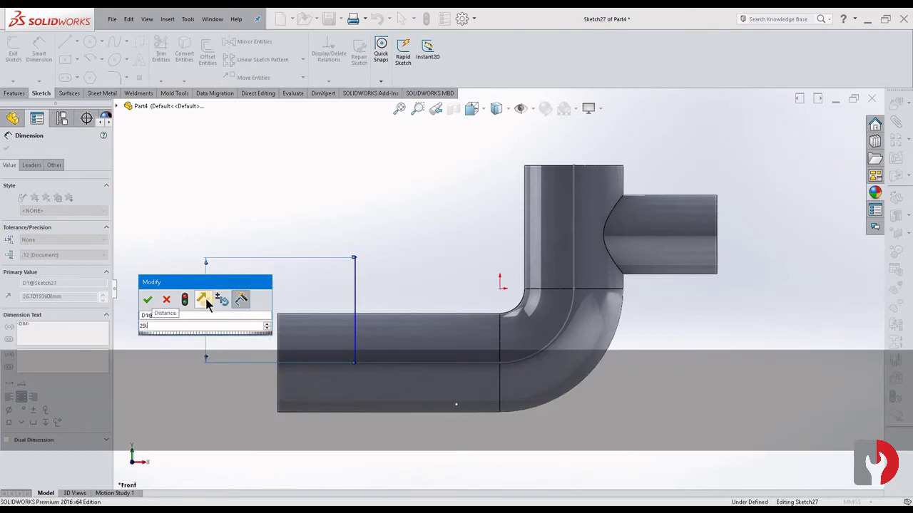
type(".70")
key("Return")
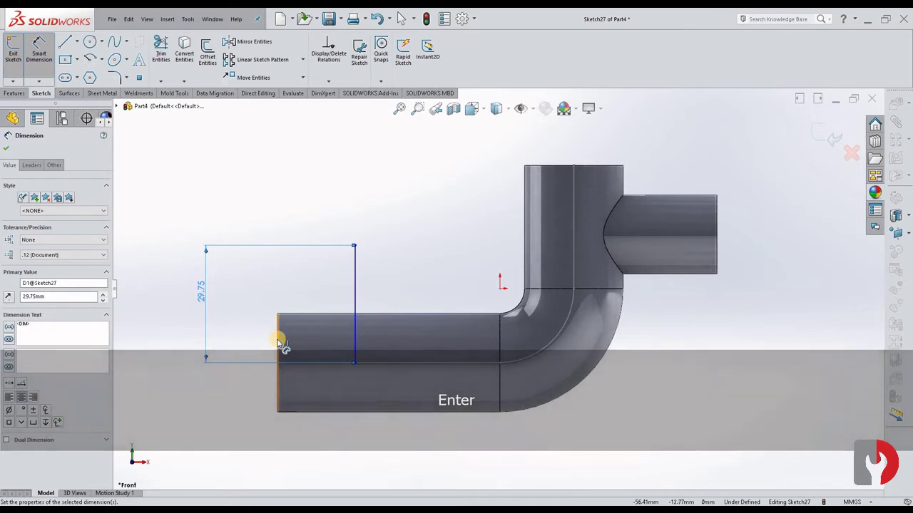
Step: Dimension the distance from the horizontal pipe's open end edge to the vertical branch line as 23.75 mm and exit the sketch
left_click(277, 346)
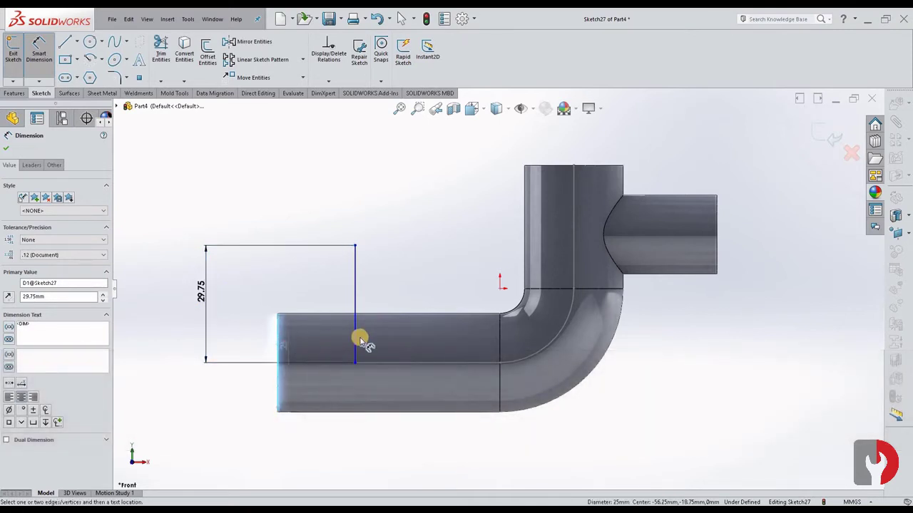
left_click(355, 339)
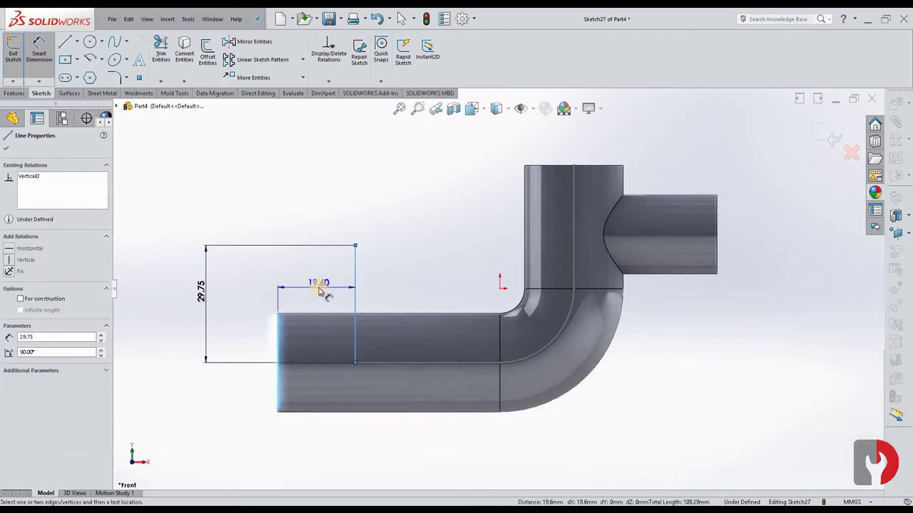
left_click(320, 292)
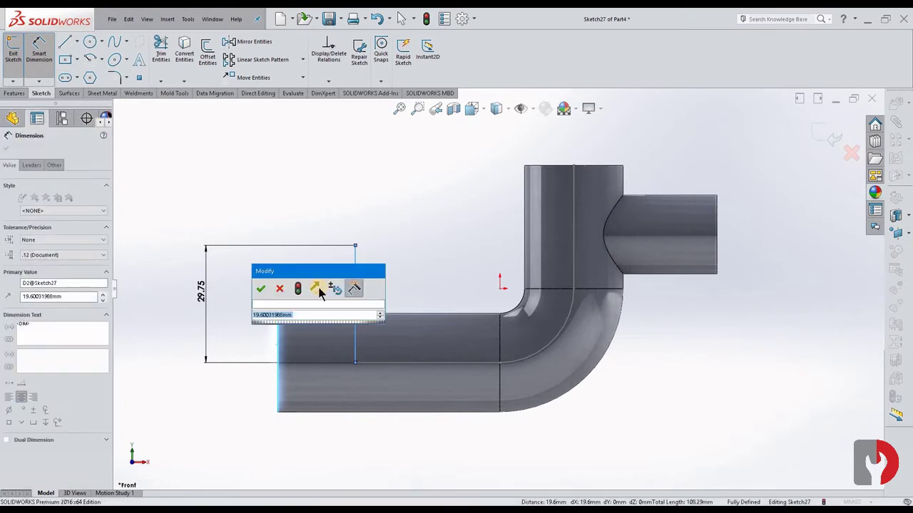
type("23.75")
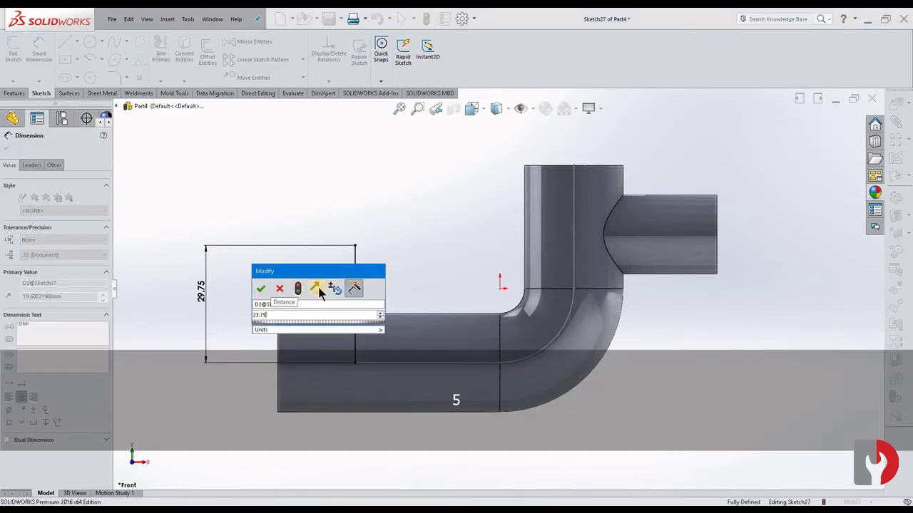
key("Return")
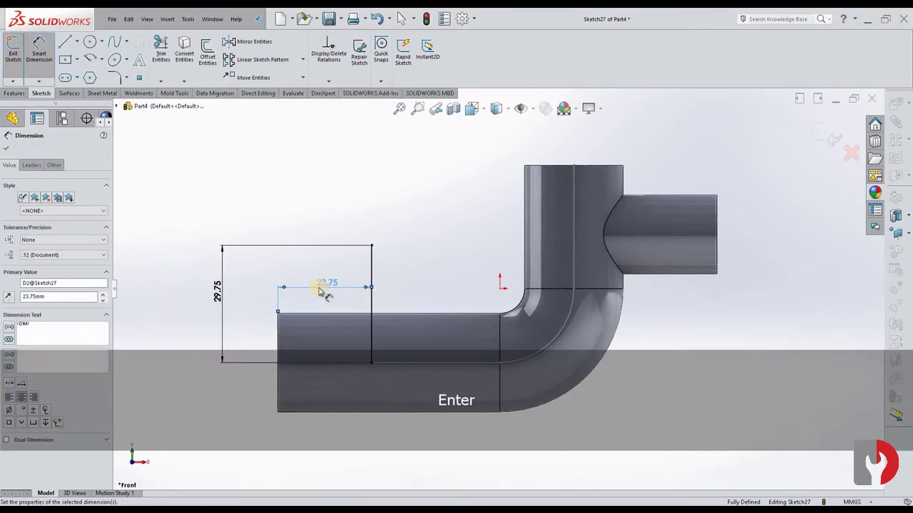
key("Escape")
key("Escape")
key("f")
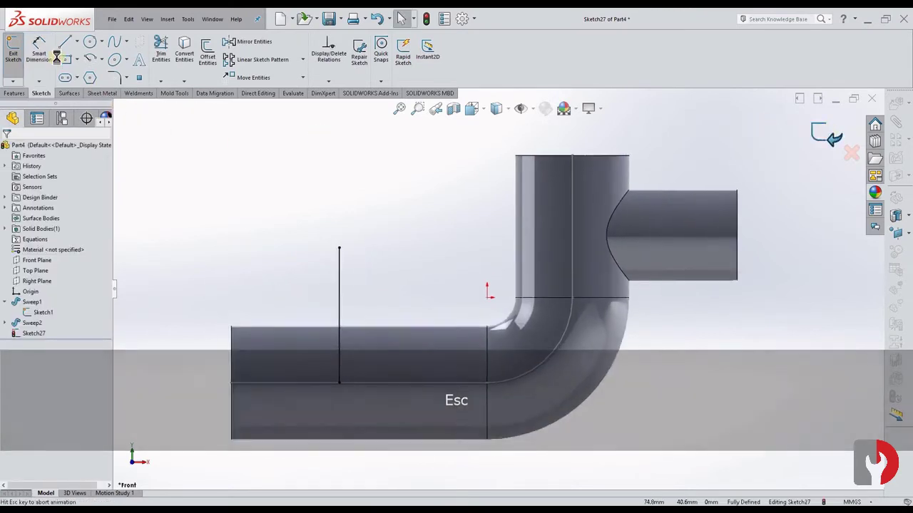
left_click(13, 53)
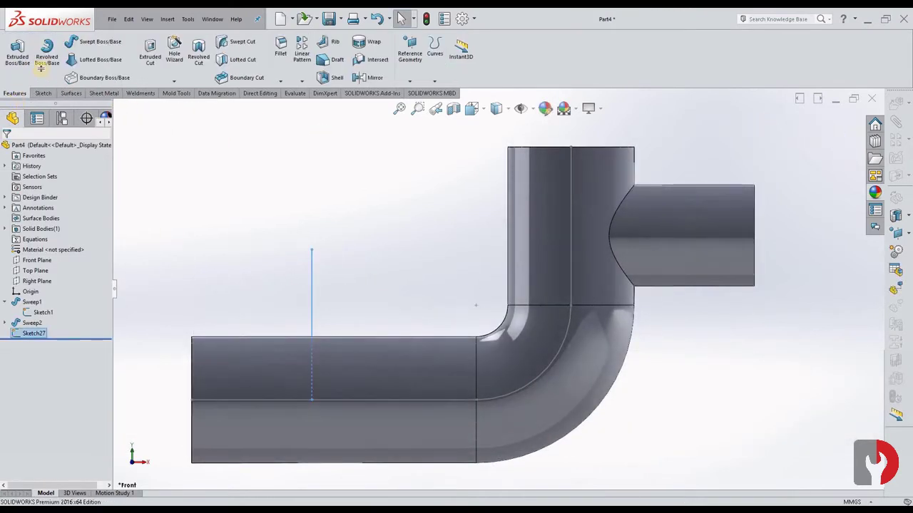
Step: Sweep a 20 mm diameter circular profile along the vertical branch line
left_click(94, 41)
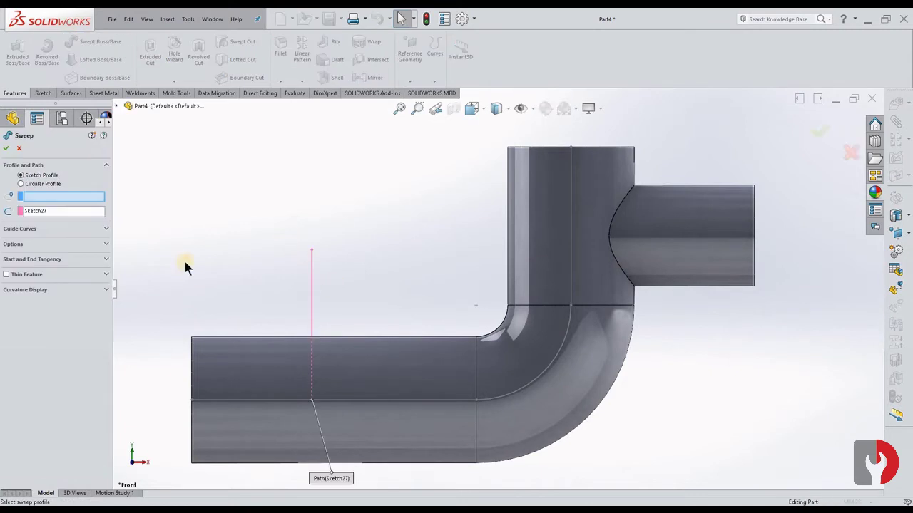
left_click(56, 212)
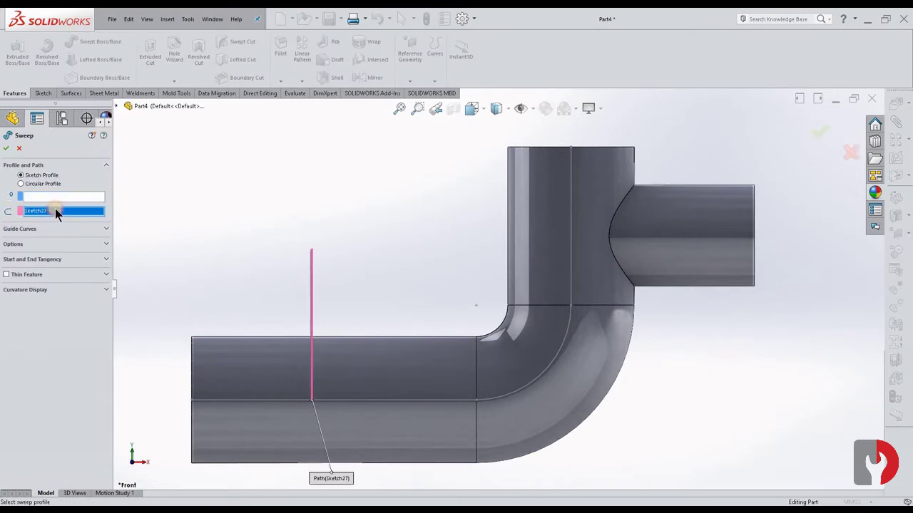
left_click(21, 183)
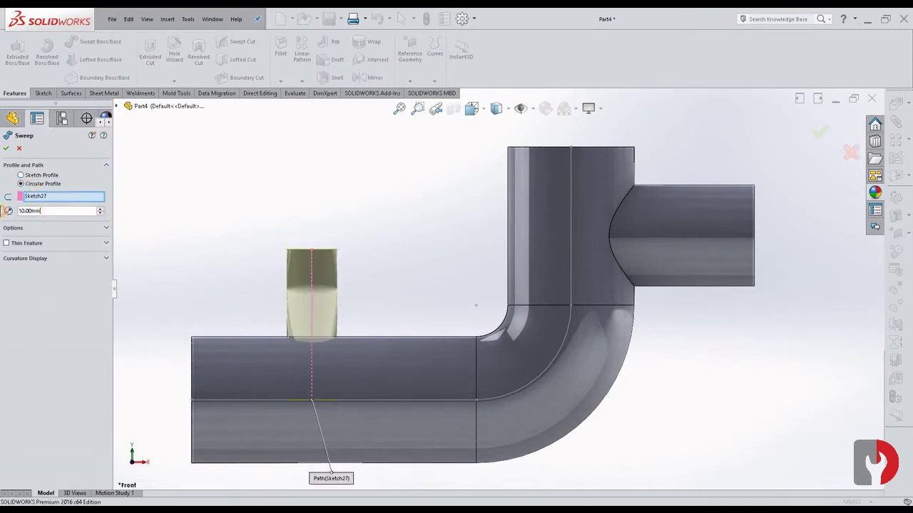
type("20")
key("Return")
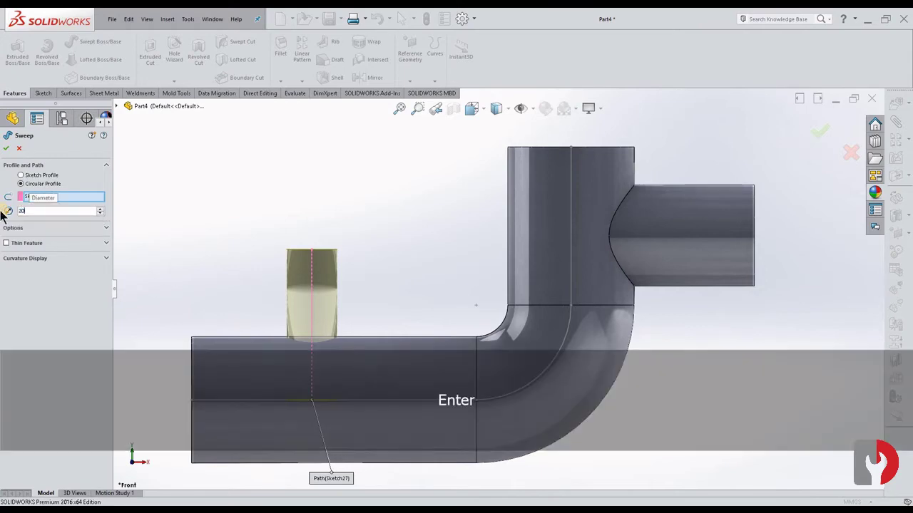
left_click(7, 149)
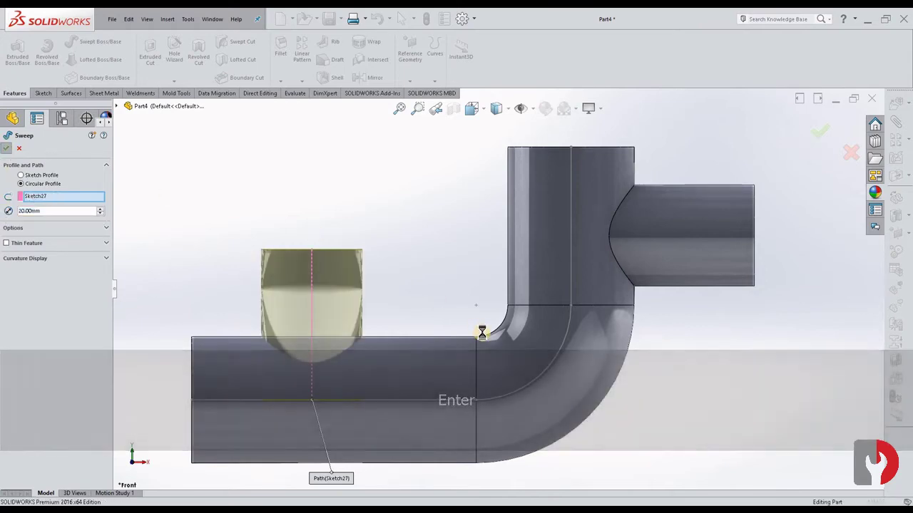
Step: Shell the pipe body to a 2.5 mm wall thickness, removing the end faces of both main pipes and both branches
middle_click_drag(564, 330, 473, 399)
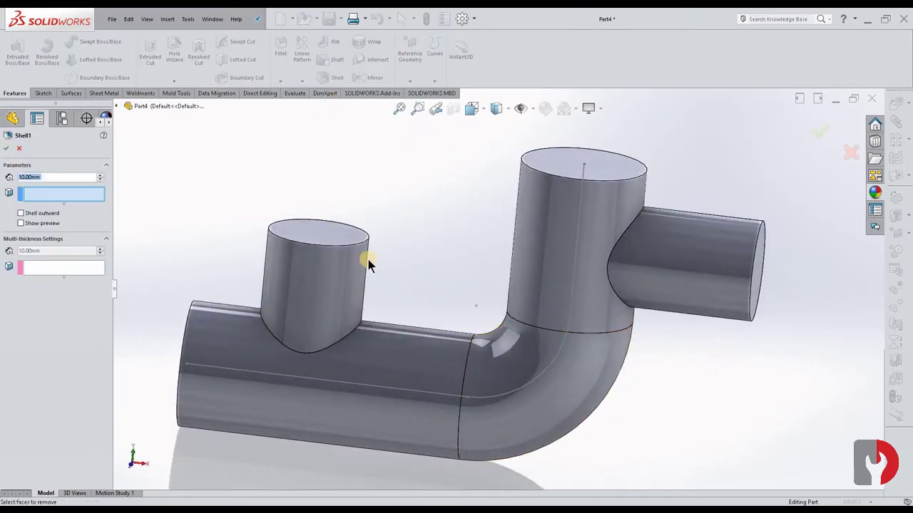
middle_click_drag(375, 341, 367, 388)
left_click(322, 250)
left_click(603, 211)
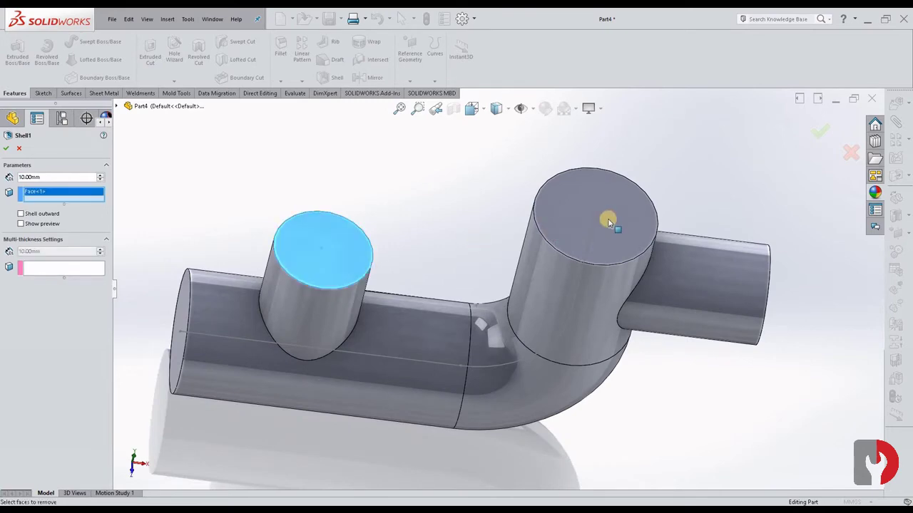
middle_click_drag(749, 322, 507, 254)
left_click(506, 253)
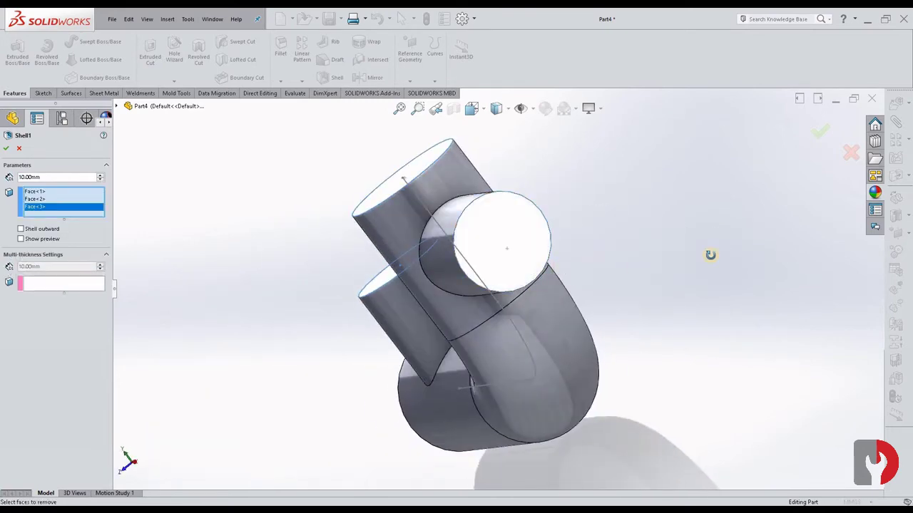
middle_click_drag(709, 255, 372, 358)
left_click(356, 361)
middle_click_drag(516, 385, 509, 383)
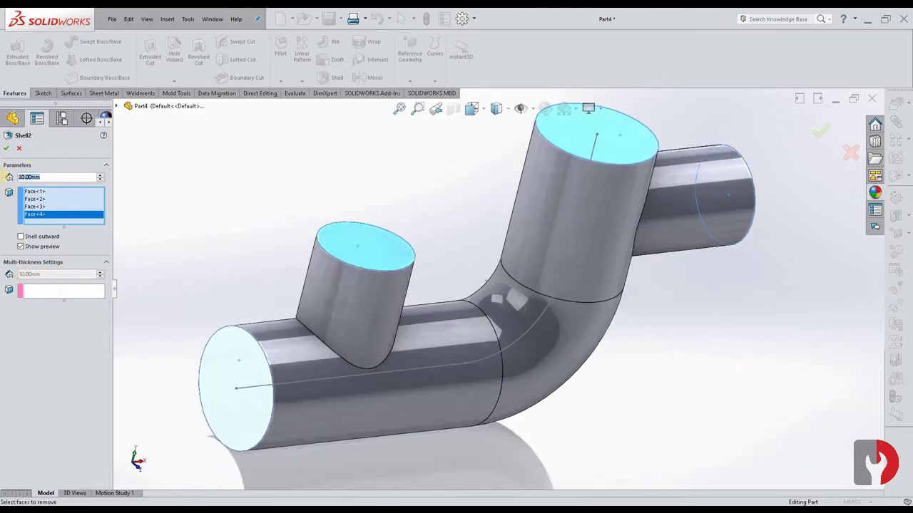
type("2.5")
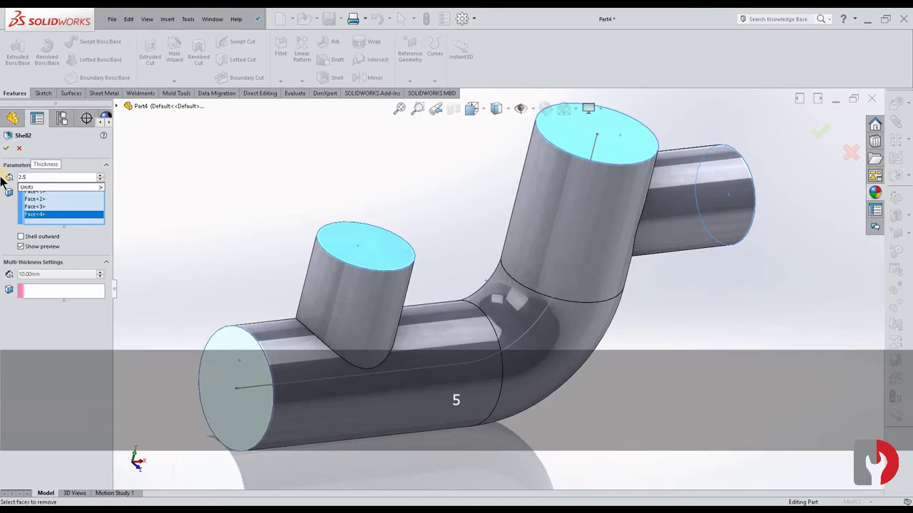
key("Return")
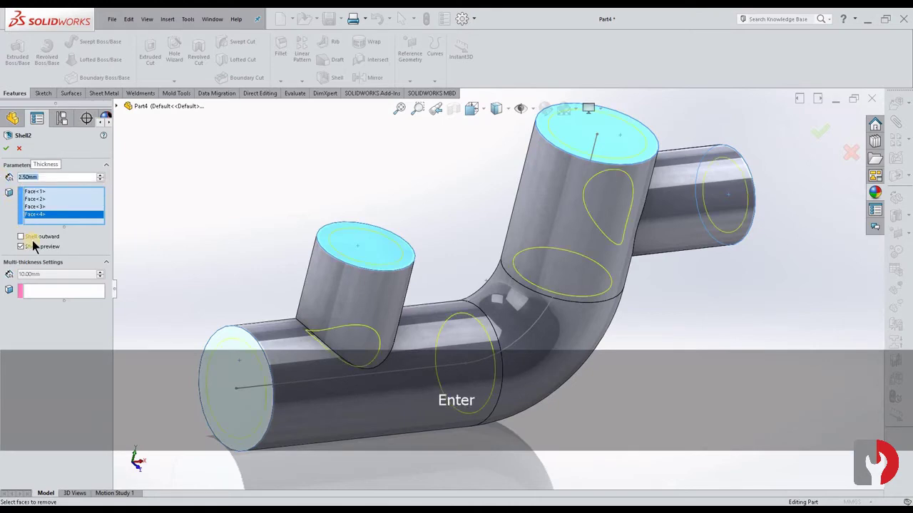
left_click(8, 150)
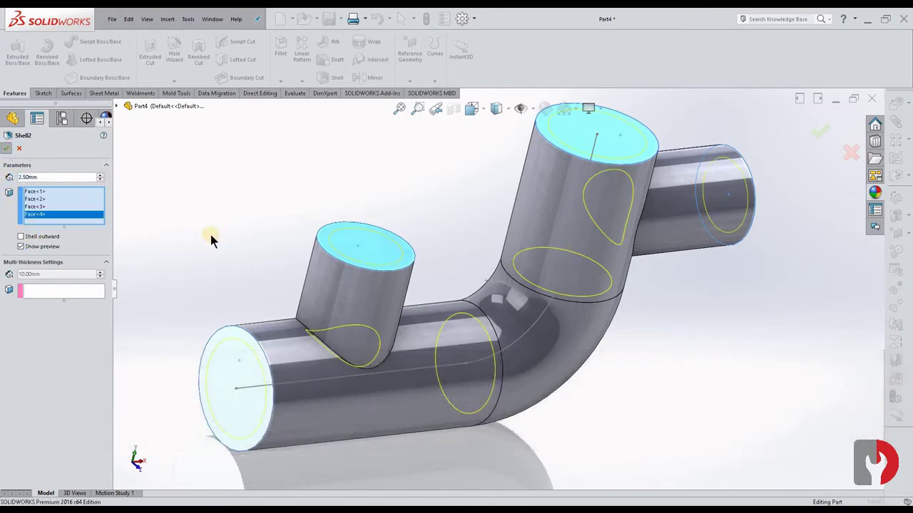
Step: On the vertical main pipe's upper end face, sketch a 50 by 50 mm center rectangle centred on the pipe axis
middle_click_drag(378, 303, 503, 253)
middle_click_drag(542, 326, 506, 244)
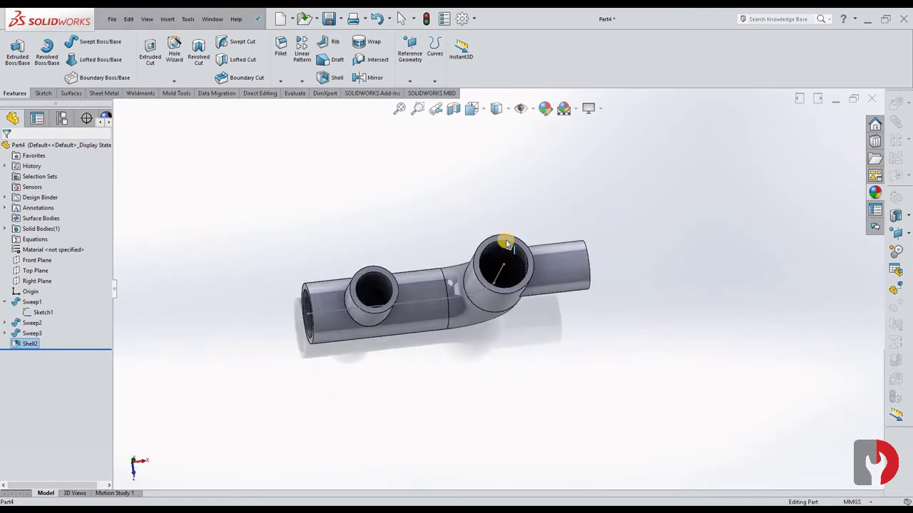
left_click(507, 243)
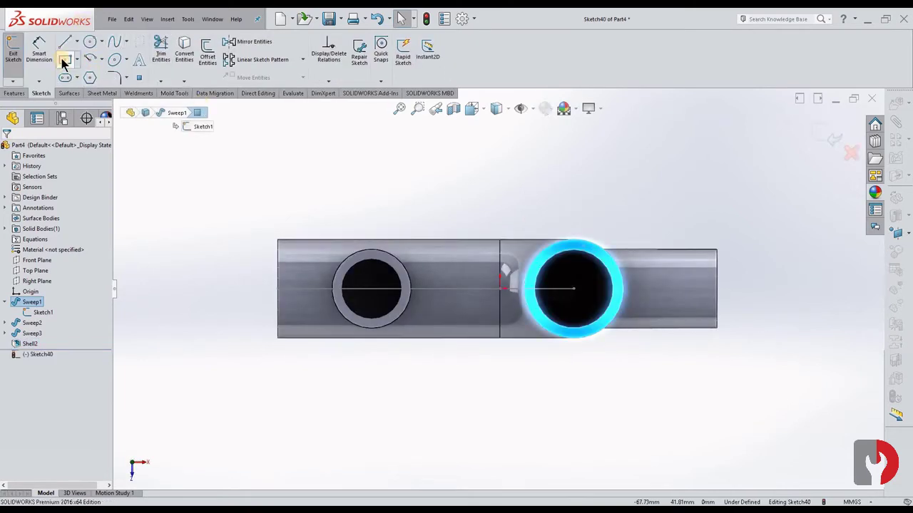
left_click(575, 289)
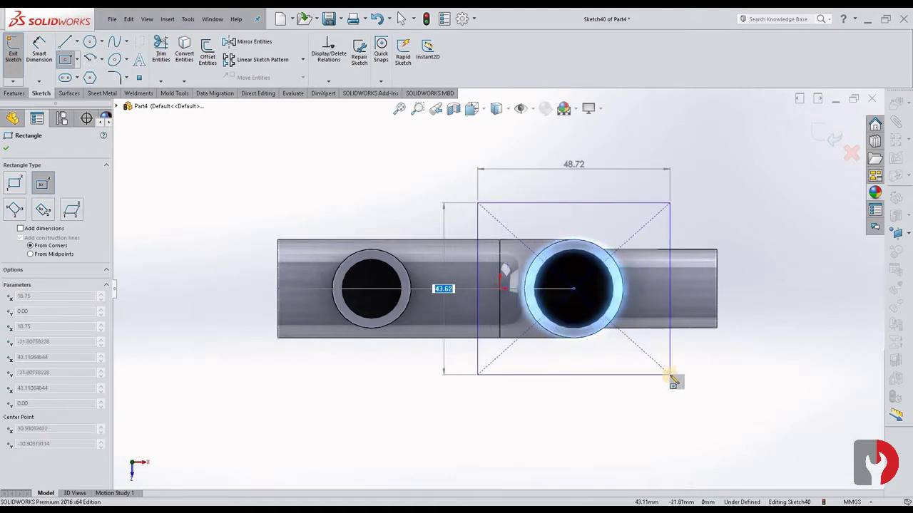
type("50")
key("Return")
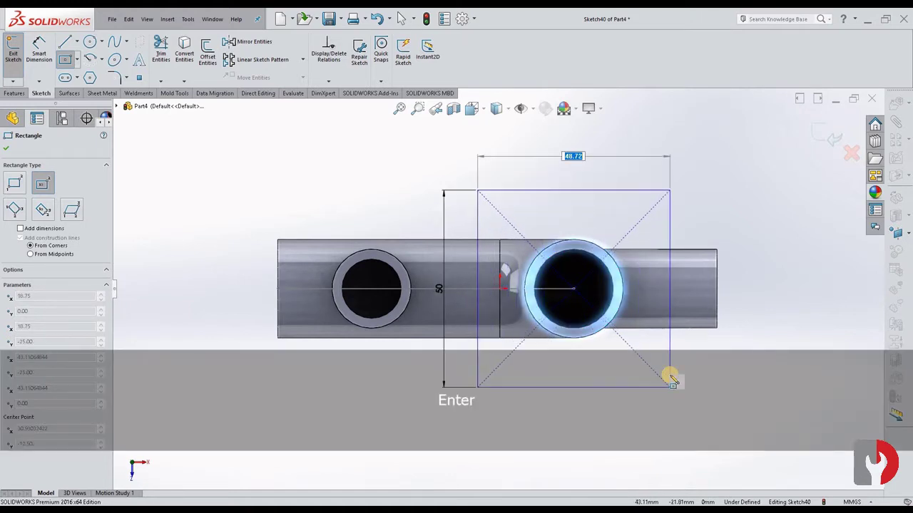
type("50")
key("Return")
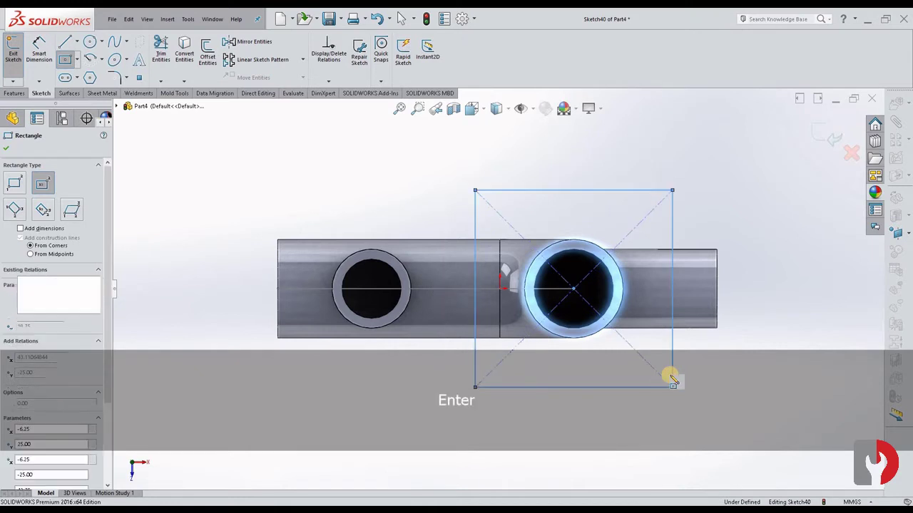
Step: Make the rectangle's sides equal and dimension its upper side as 50 mm
left_click(589, 190)
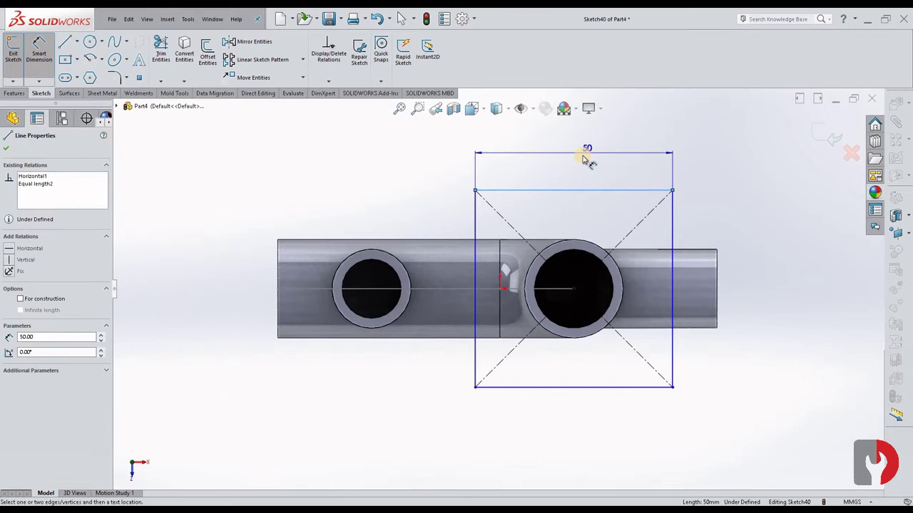
left_click(626, 171)
key("Return")
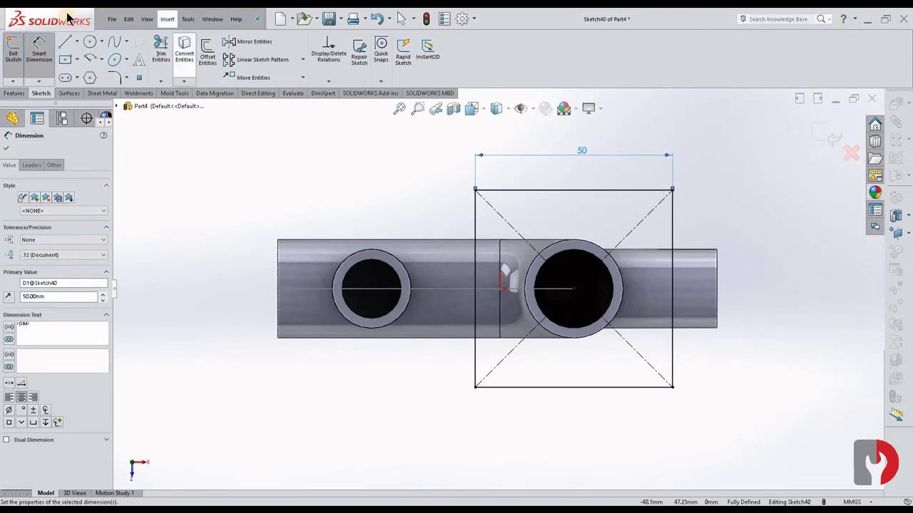
Step: Sketch a small circle inside the square near its upper-right corner and dimension its diameter as 5 mm
left_click(643, 211)
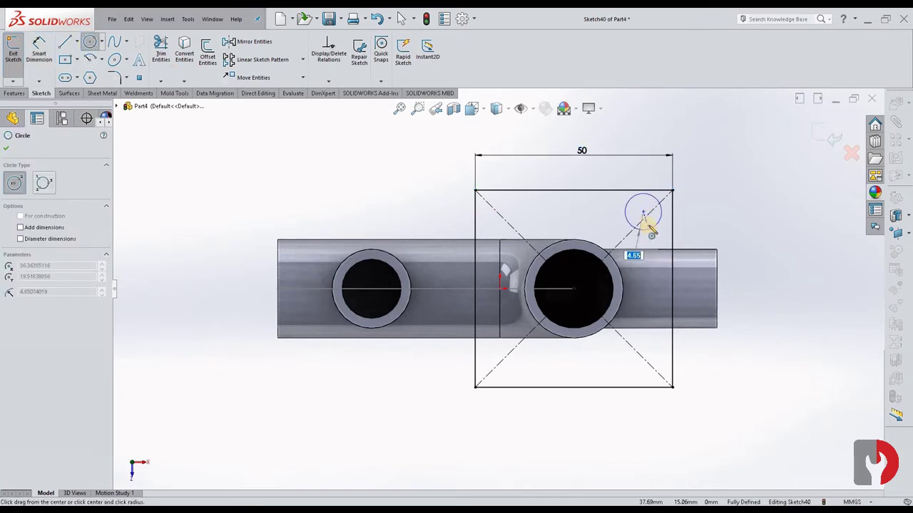
left_click(648, 222)
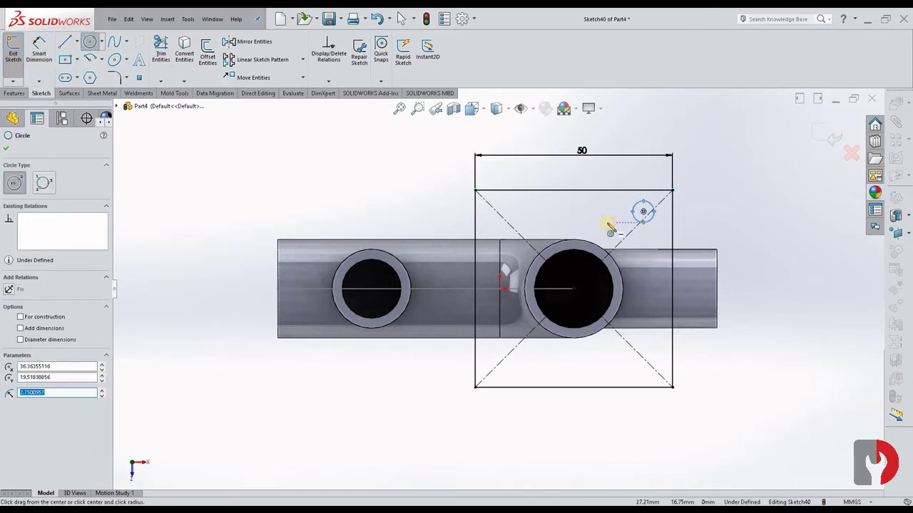
left_click(37, 46)
left_click(681, 213)
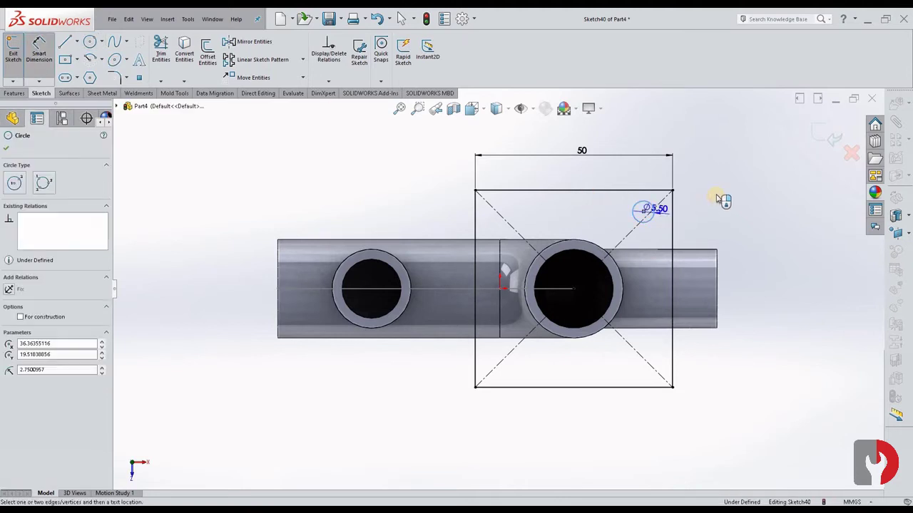
left_click(717, 197)
type("5")
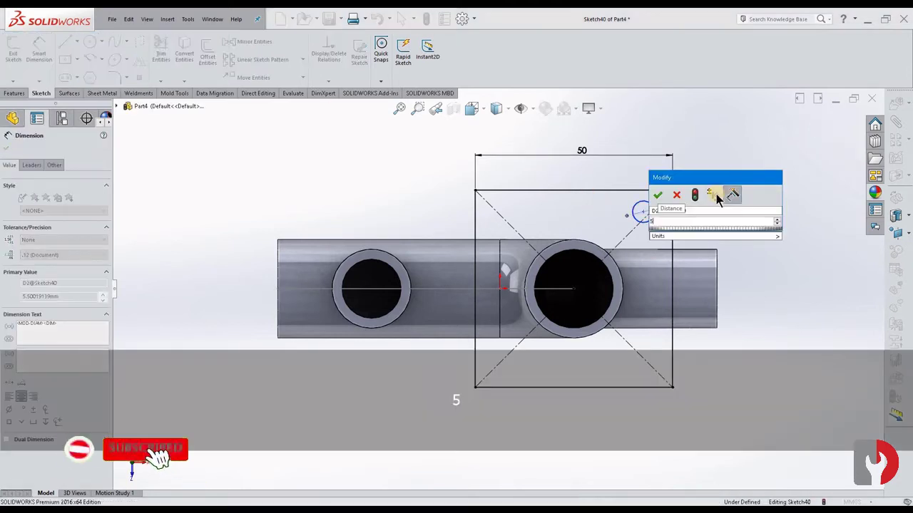
key("Return")
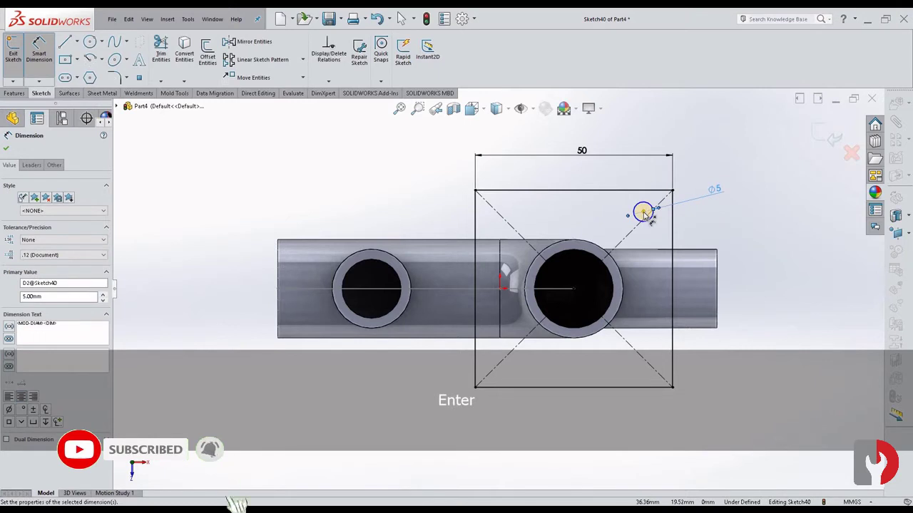
Step: Dimension the horizontal distance between the small circle's centre and the square's centre as 20 mm
left_click(643, 212)
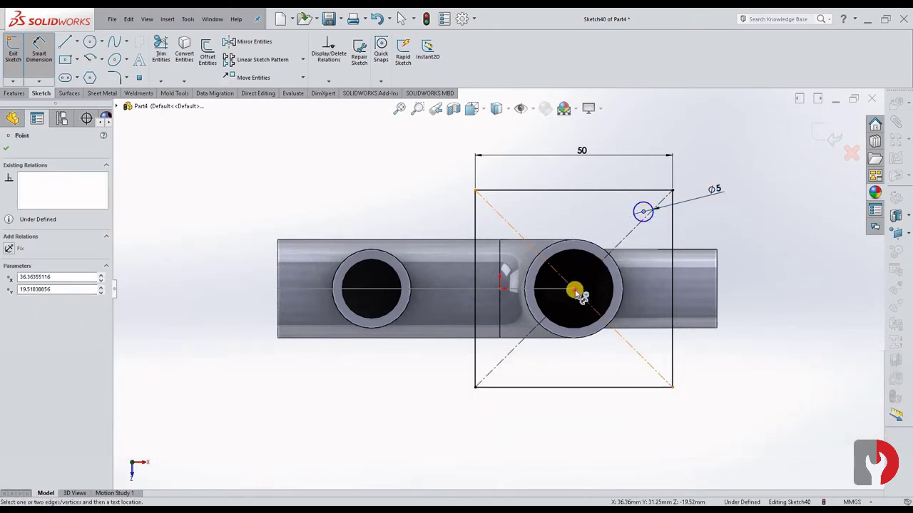
left_click(575, 291)
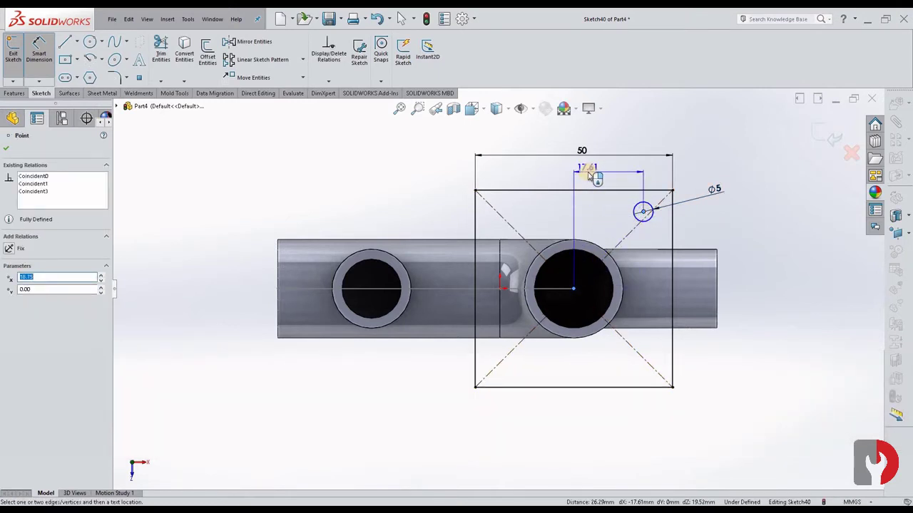
left_click(588, 175)
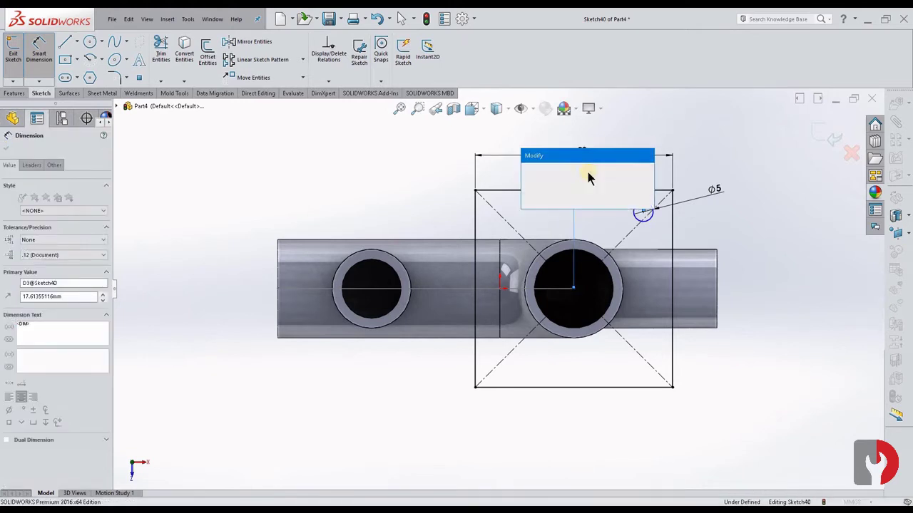
type("20")
key("Return")
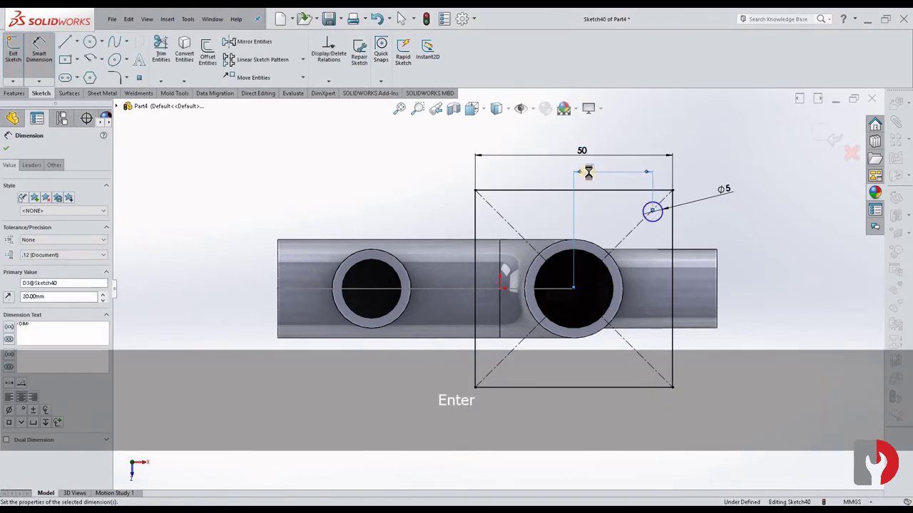
Step: Dimension the vertical distance between the small circle's centre and the square's centre as 20 mm
left_click(575, 290)
left_click(653, 214)
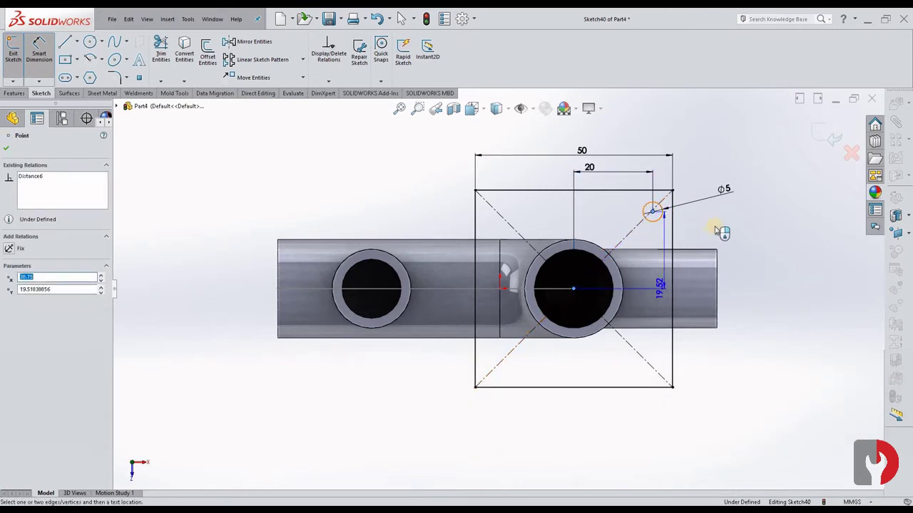
left_click(760, 243)
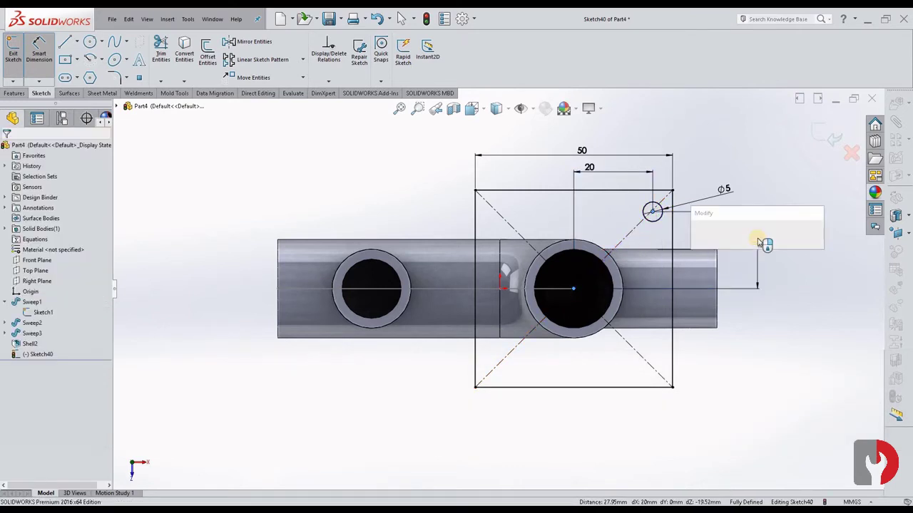
type("20")
key("Return")
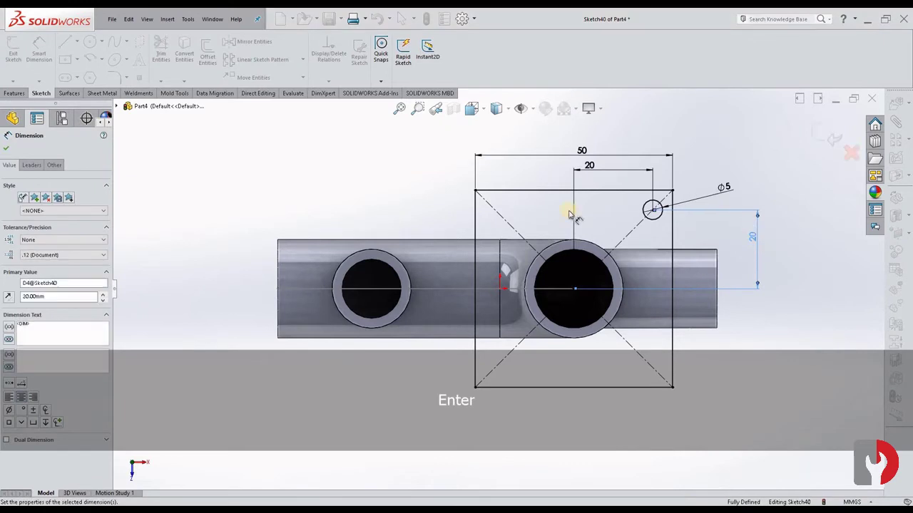
Step: Draw a vertical and a horizontal centerline from the square's centre, each extending past the square's edge
left_click(77, 42)
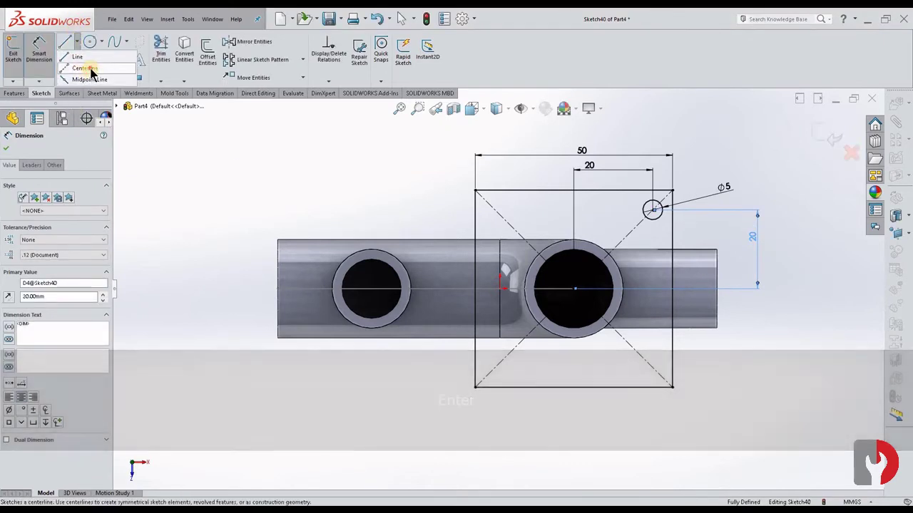
left_click(89, 69)
left_click(577, 289)
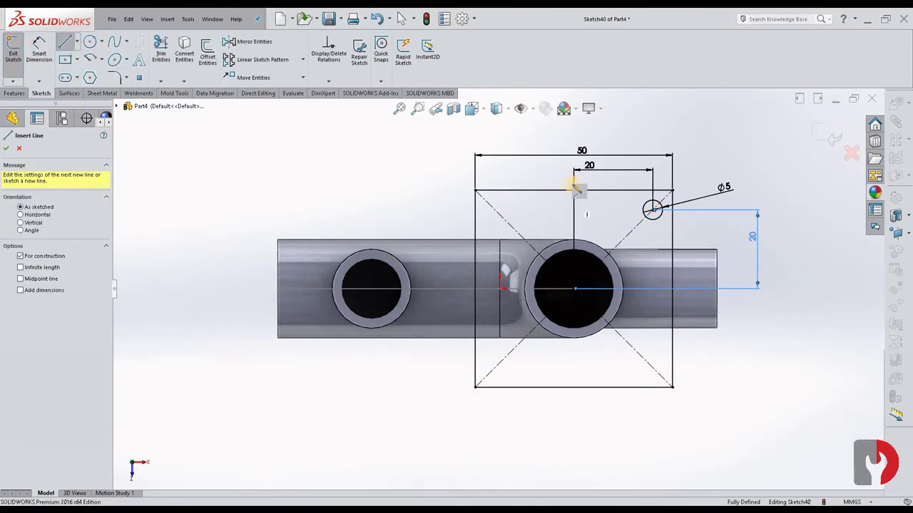
left_click(576, 131)
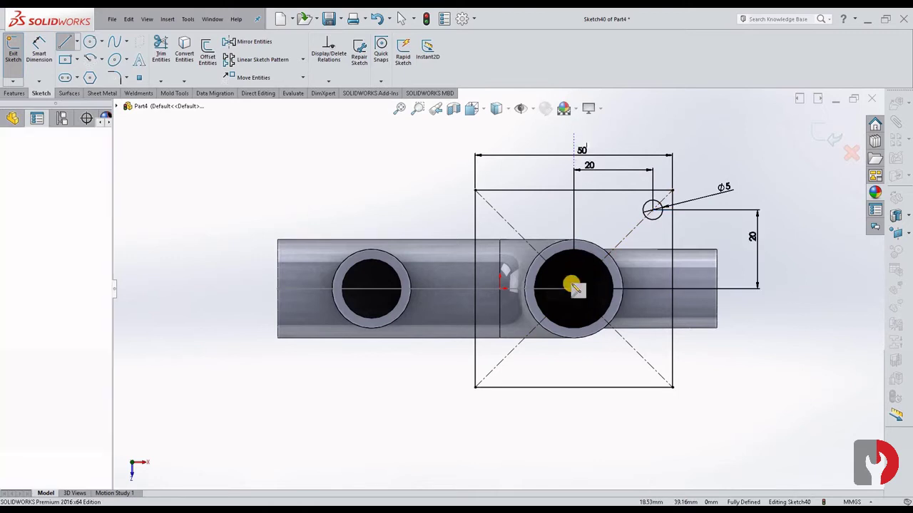
left_click(575, 289)
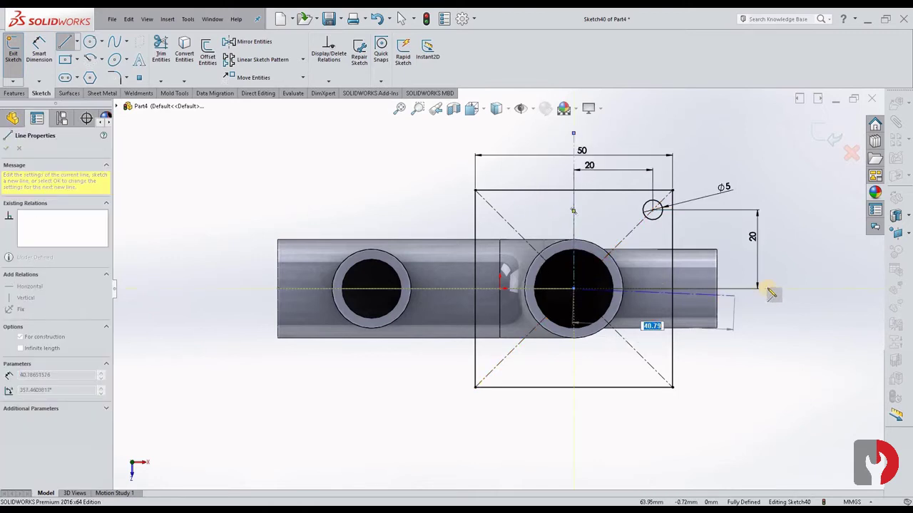
key("Escape")
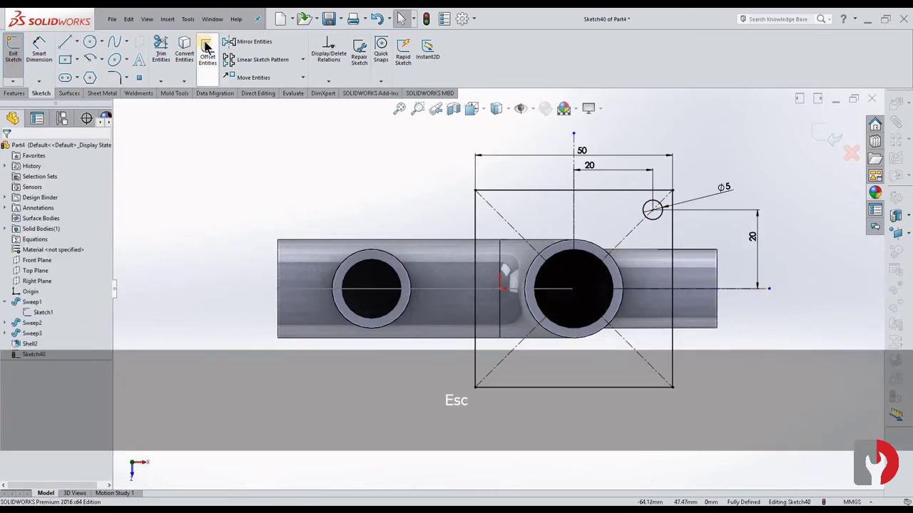
Step: Mirror the 5 mm circle about the vertical centerline, keeping the original
left_click(246, 41)
left_click(651, 208)
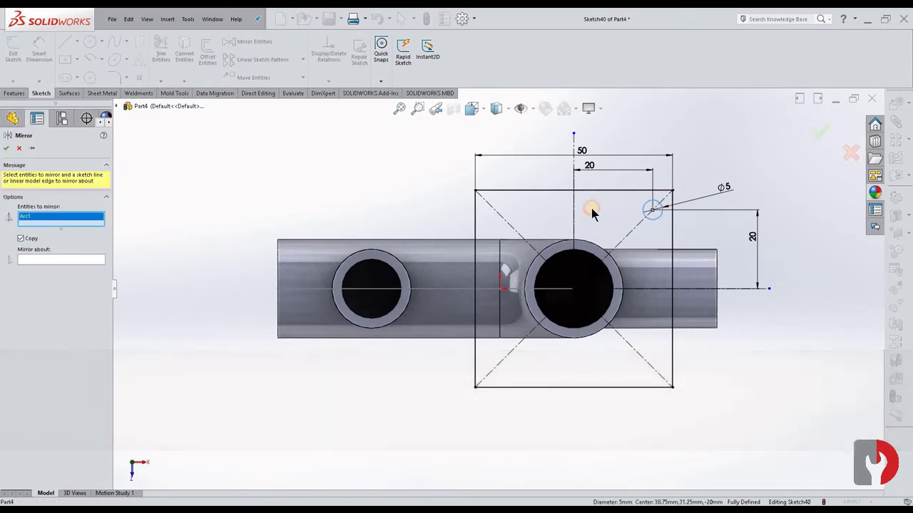
left_click(201, 246)
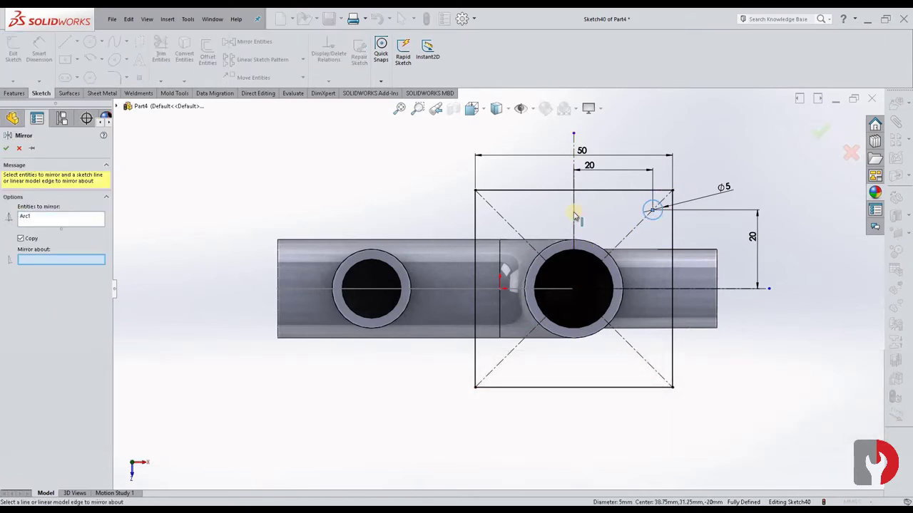
left_click(574, 209)
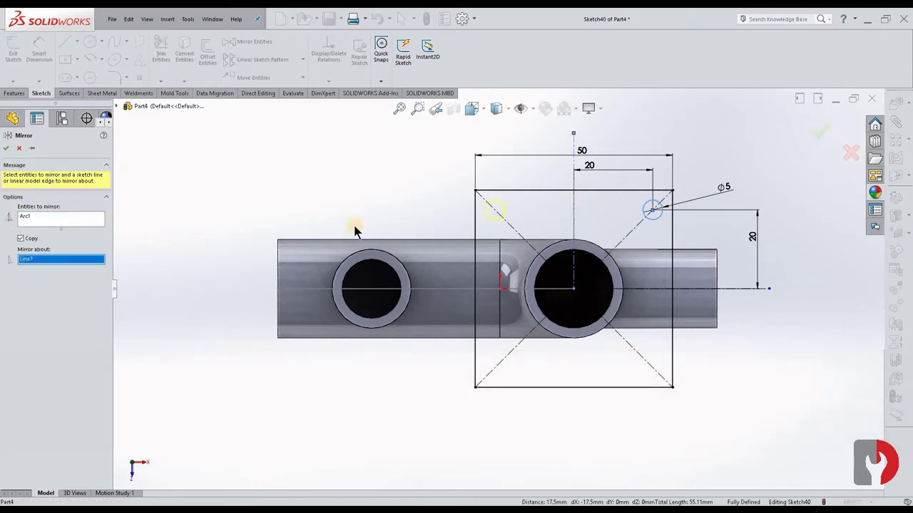
left_click(5, 149)
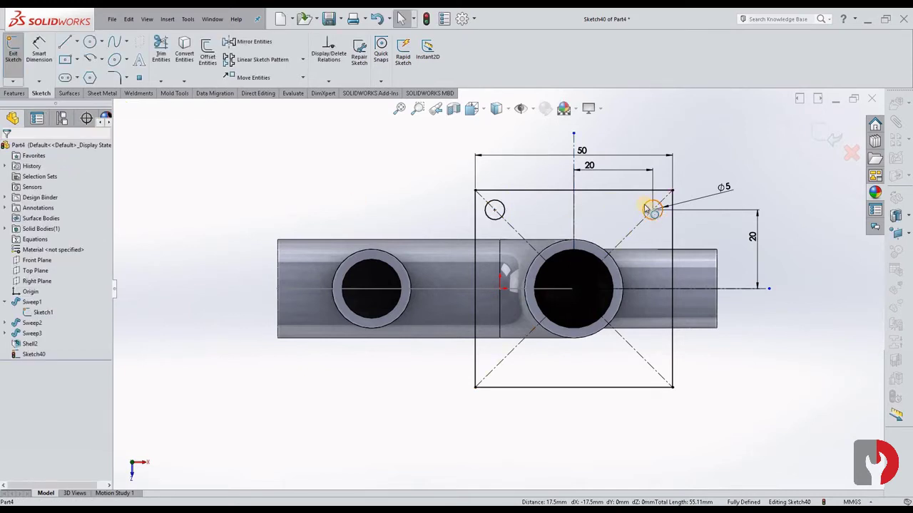
Step: Mirror both upper 5 mm circles about the horizontal centerline and exit the sketch
key("Return")
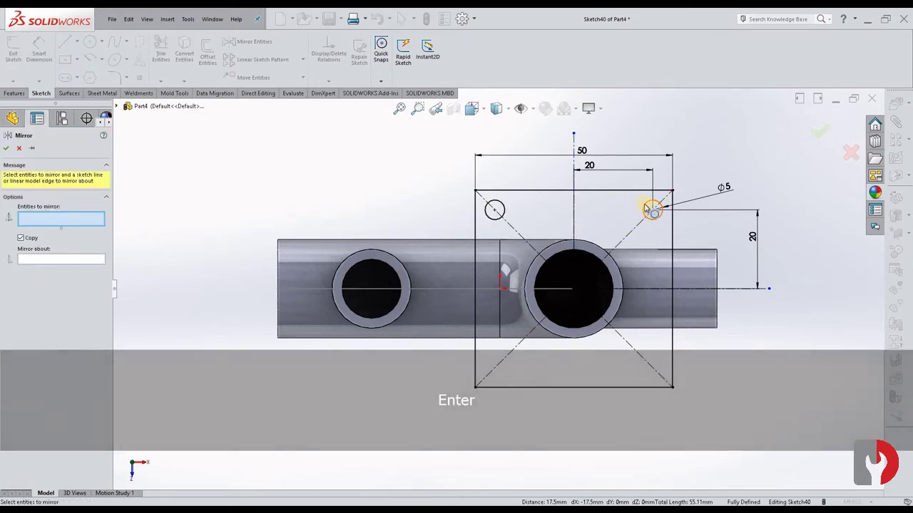
left_click(651, 209)
left_click(499, 208)
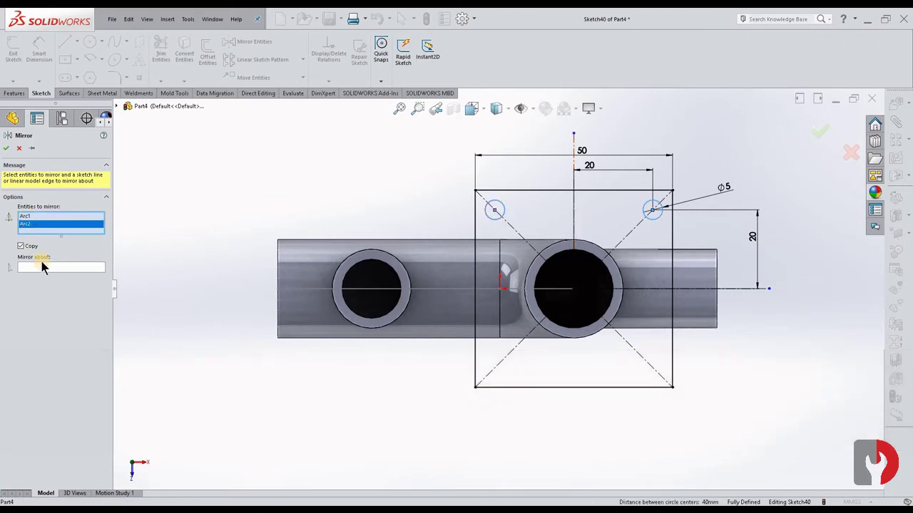
left_click(41, 267)
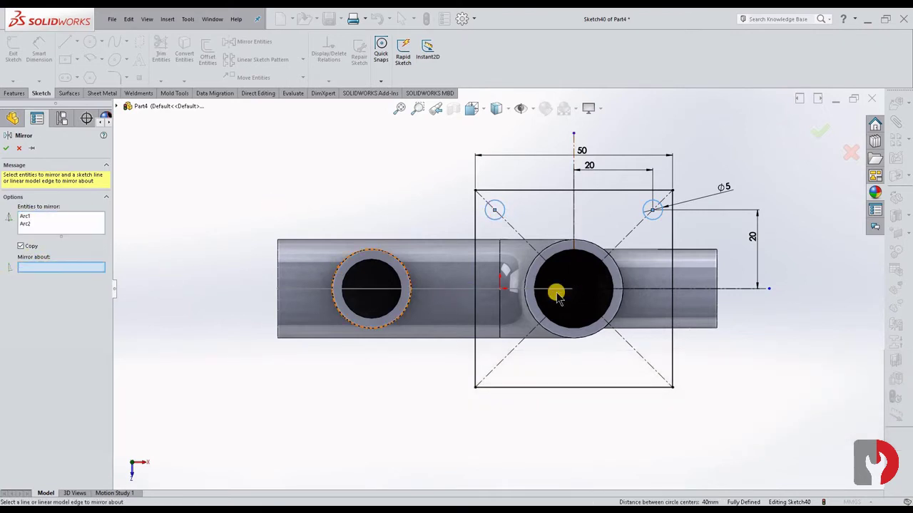
left_click(692, 289)
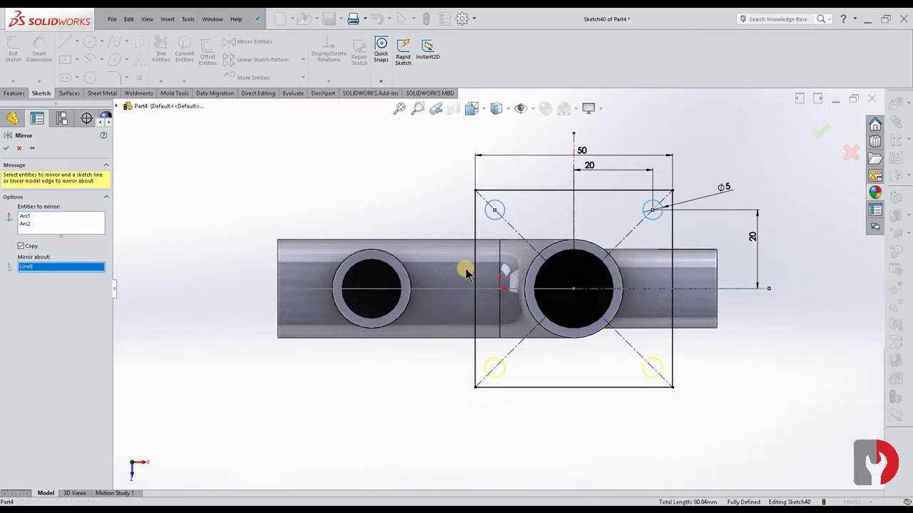
left_click(6, 150)
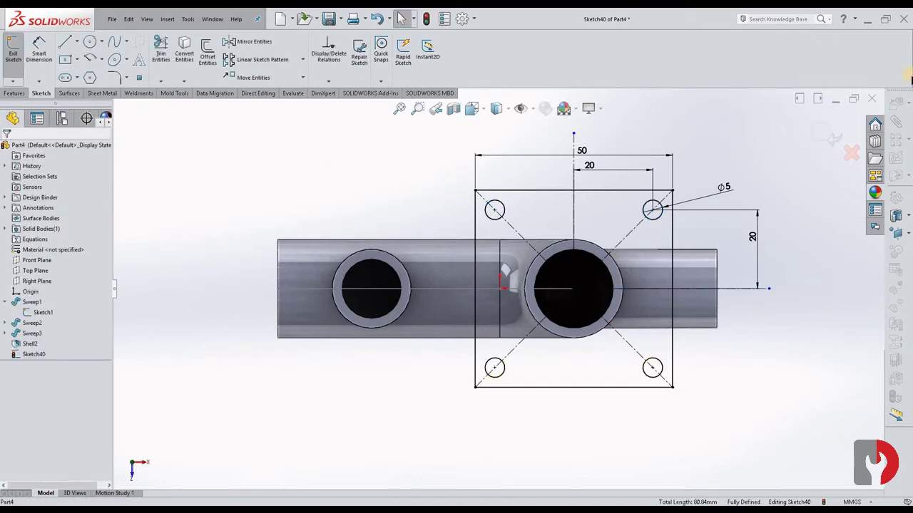
left_click(829, 138)
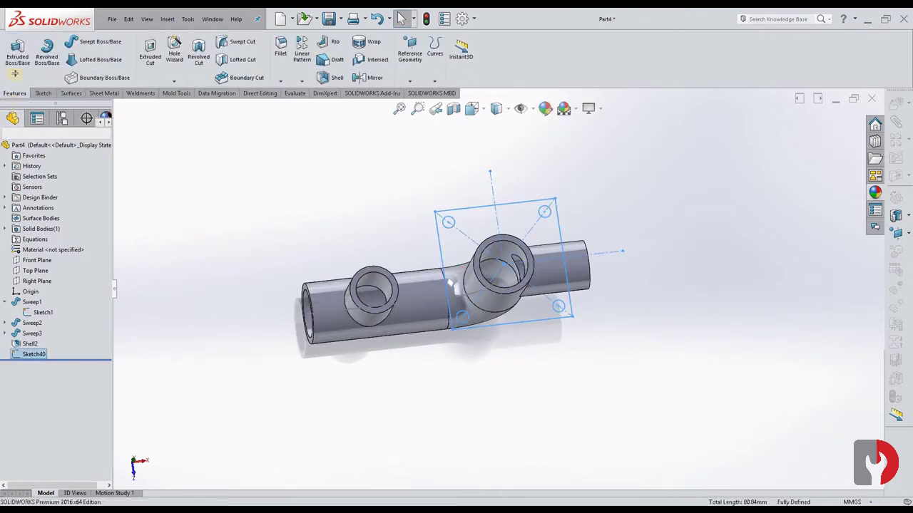
Step: Extrude the square flange sketch 5 mm blind, directed back along the pipe, merged with the body
left_click(18, 55)
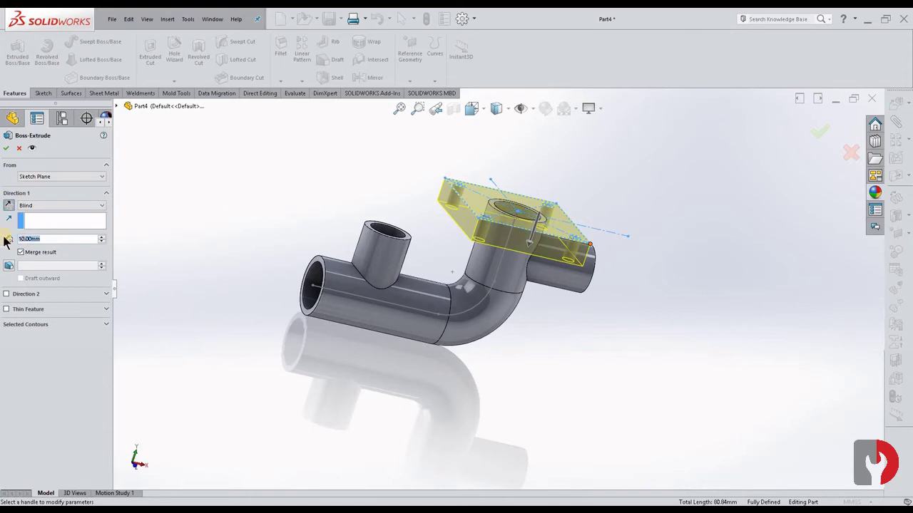
type("5")
key("Return")
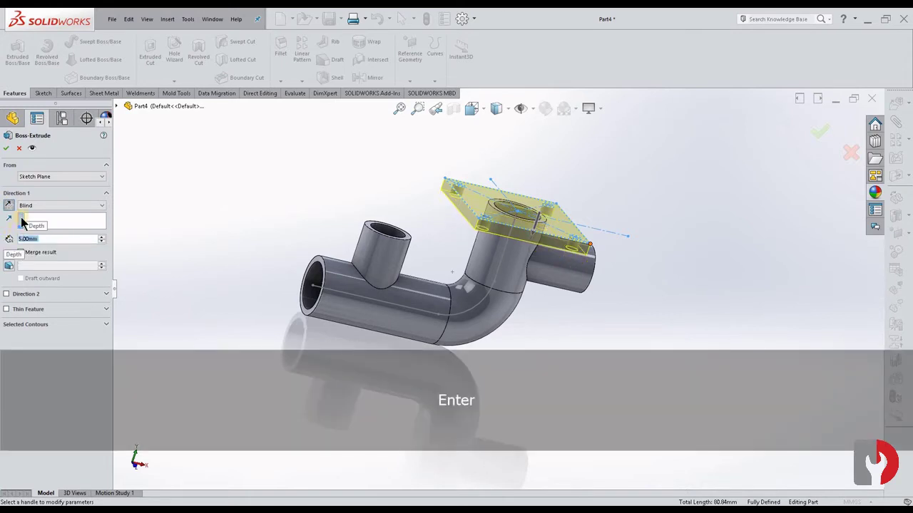
left_click(9, 149)
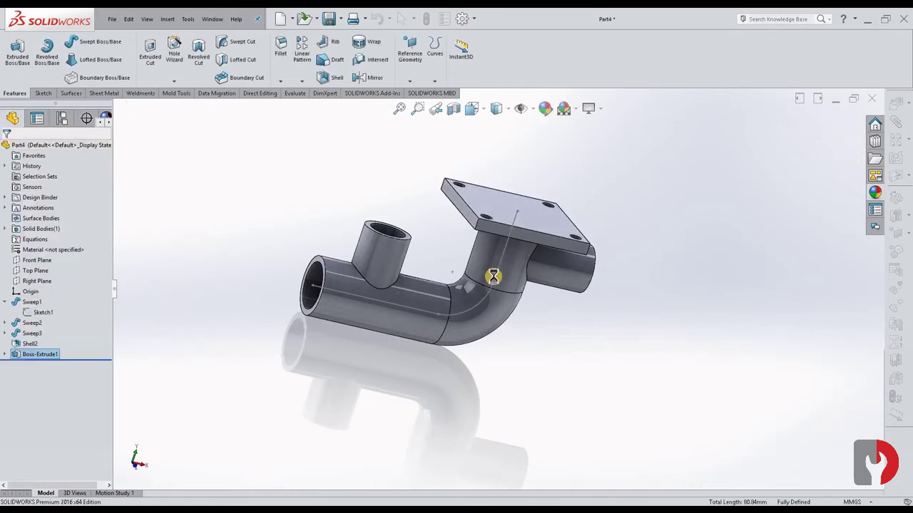
Step: Edit the flange's sketch to include the vertical pipe's inner bore edge as a converted entity, and rebuild the flange
middle_click_drag(463, 347, 546, 228)
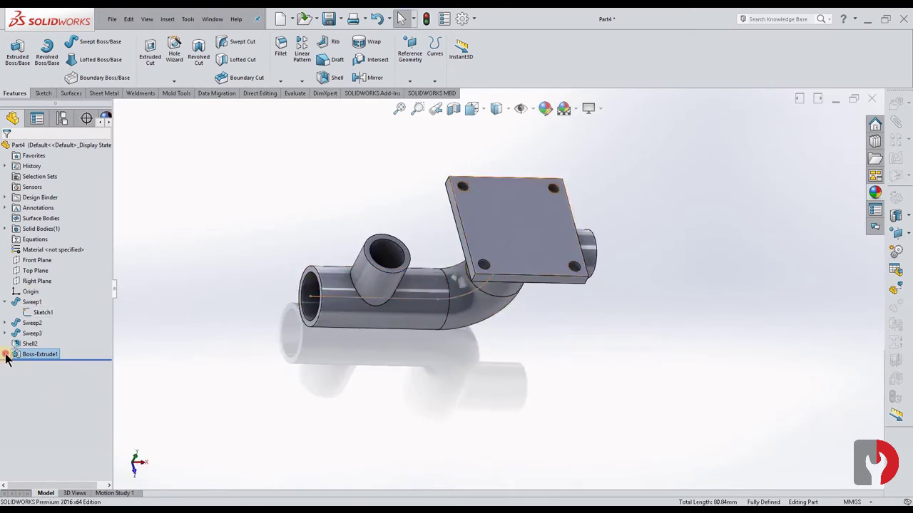
left_click(6, 354)
left_click(42, 365)
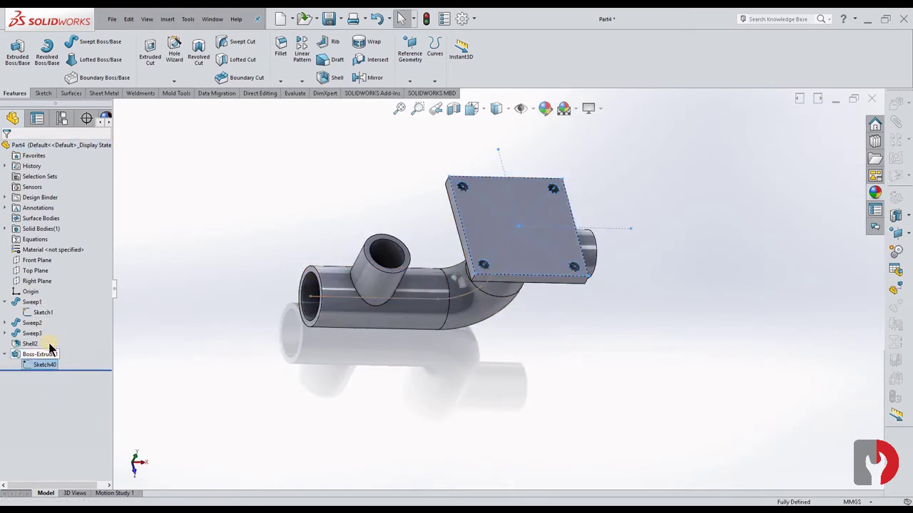
left_click(50, 345)
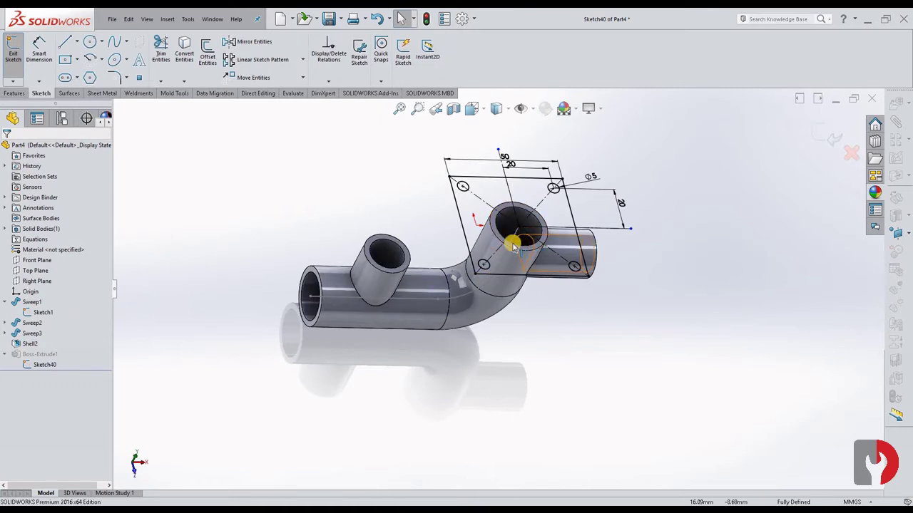
scroll(515, 243, "down", 5)
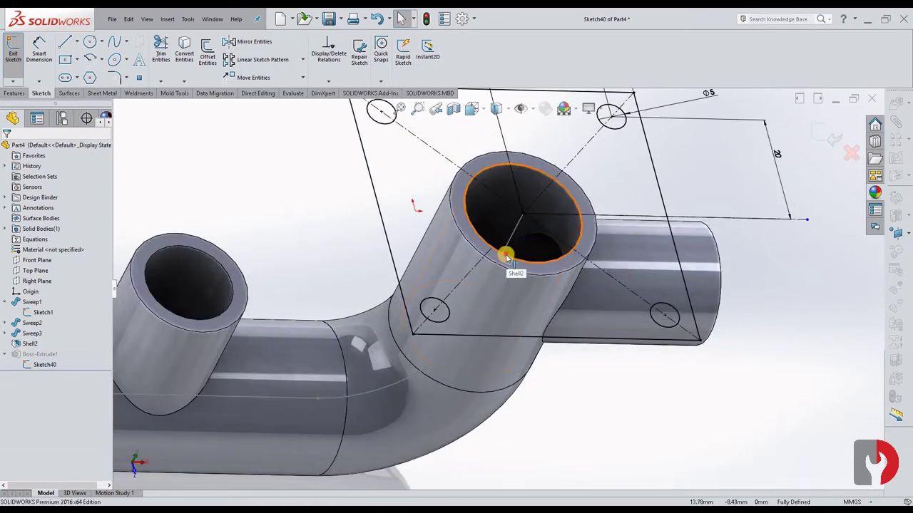
left_click(486, 240)
left_click(187, 58)
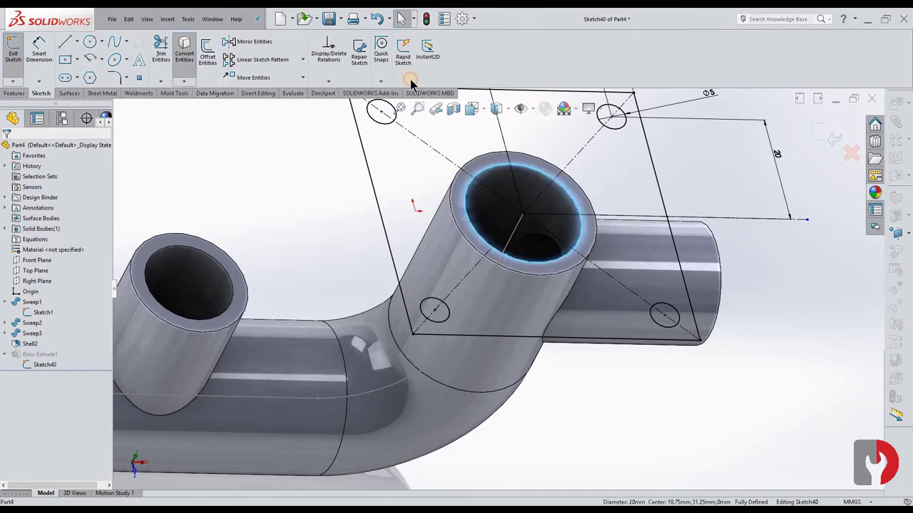
left_click(815, 136)
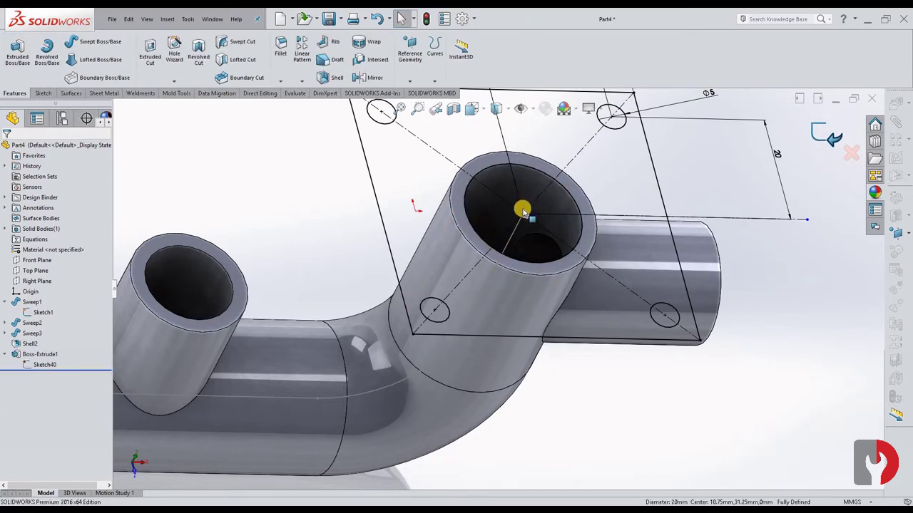
Step: On the horizontal main pipe's open end face, sketch a circle about 64 mm in diameter centred on the pipe axis
middle_click_drag(631, 295, 323, 326)
key("f")
left_click(325, 329)
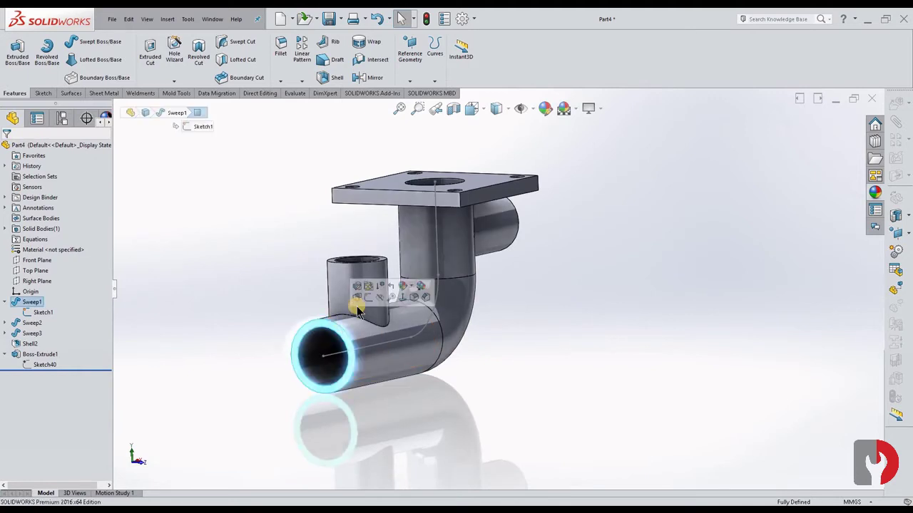
left_click(367, 293)
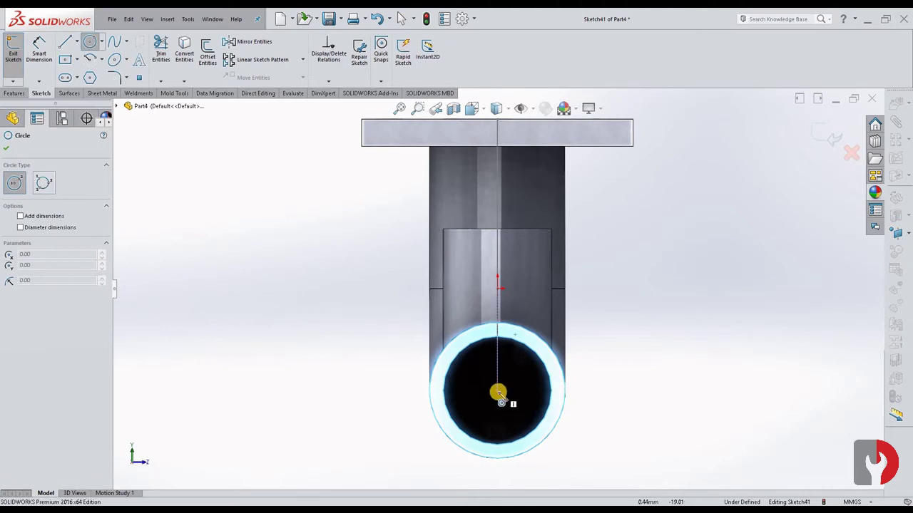
left_click(498, 392)
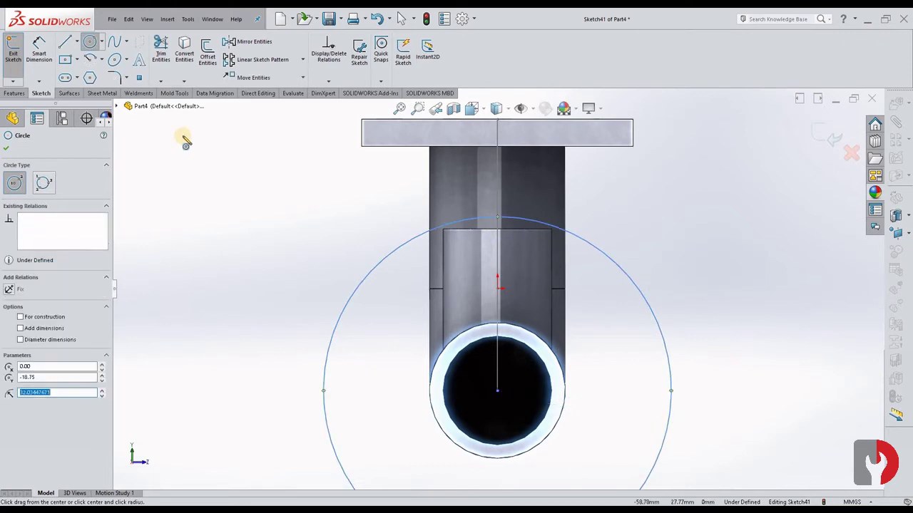
Step: Dimension the large circle's diameter as 57.5 mm
left_click(39, 48)
left_click(704, 264)
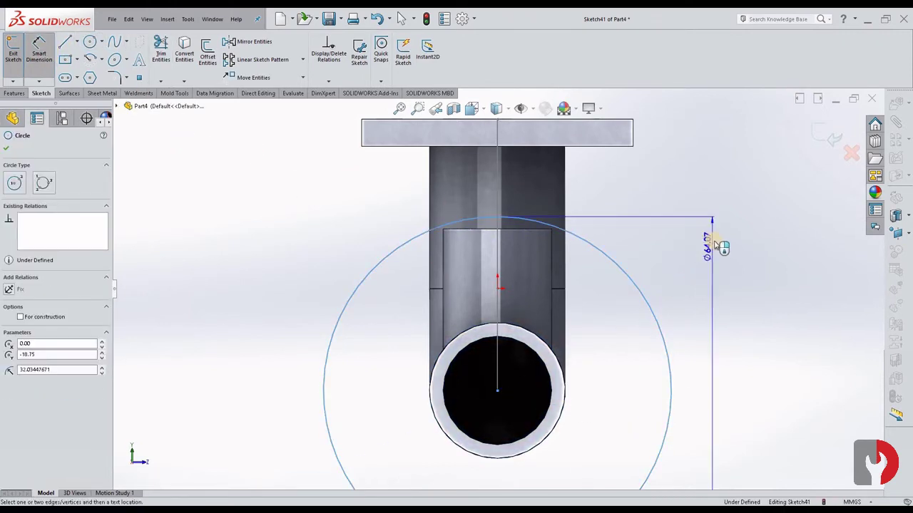
left_click(689, 191)
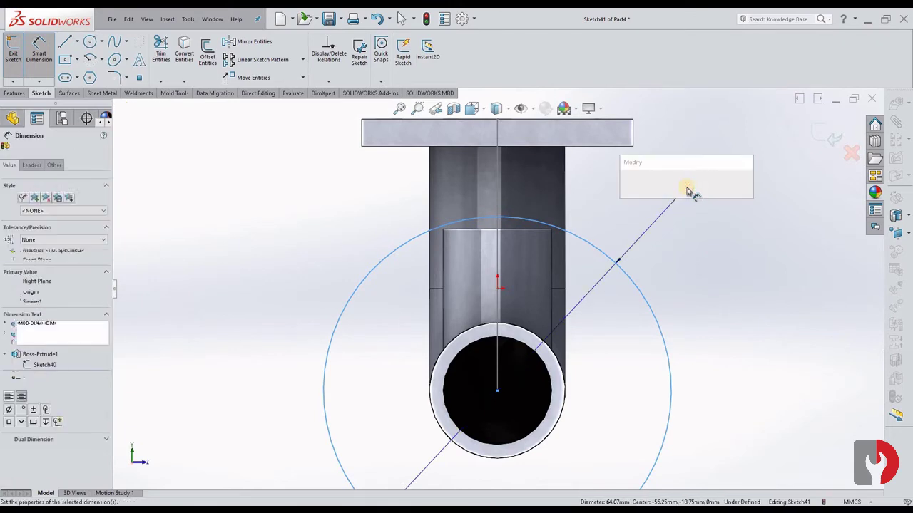
type("57.")
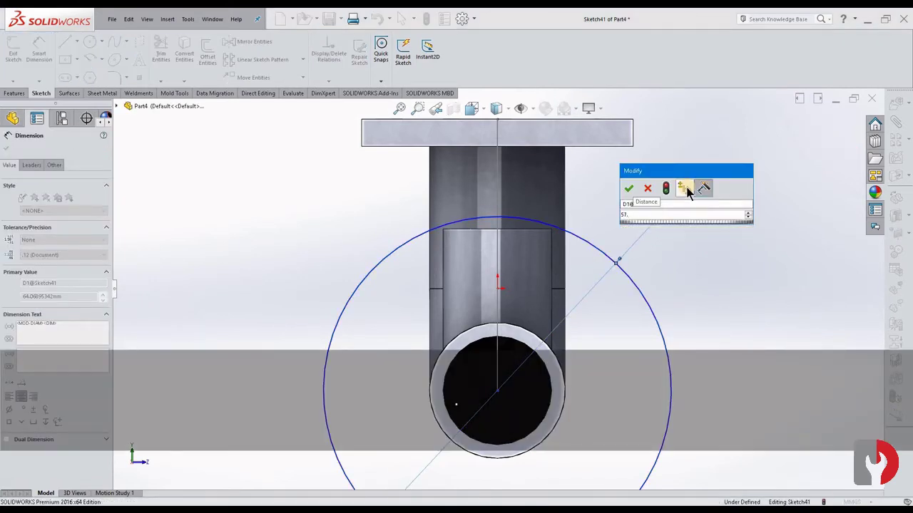
type("6")
key("BackSpace")
type("5")
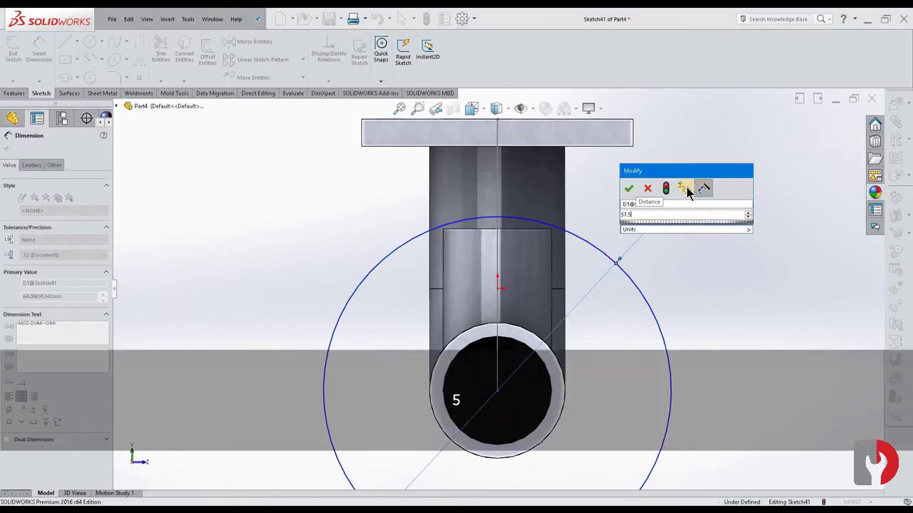
key("Return")
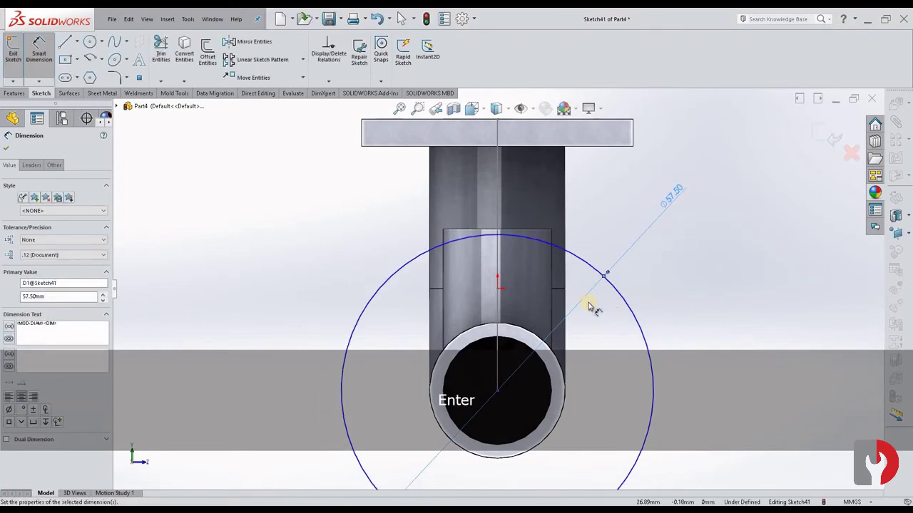
Step: Move the large circle's centre point up along the vertical line, about 1.8 mm away from the pipe axis
scroll(588, 305, "down", 2)
scroll(569, 318, "up", 5)
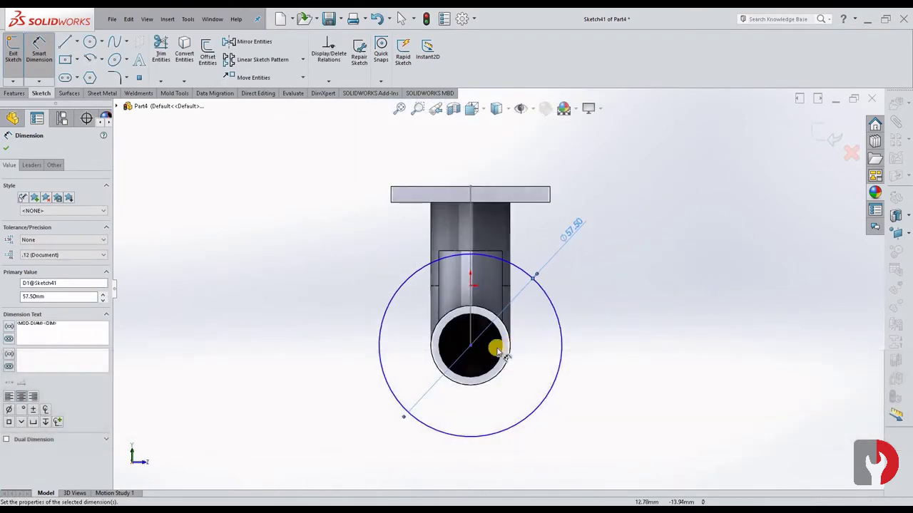
key("Escape")
scroll(473, 348, "down", 6)
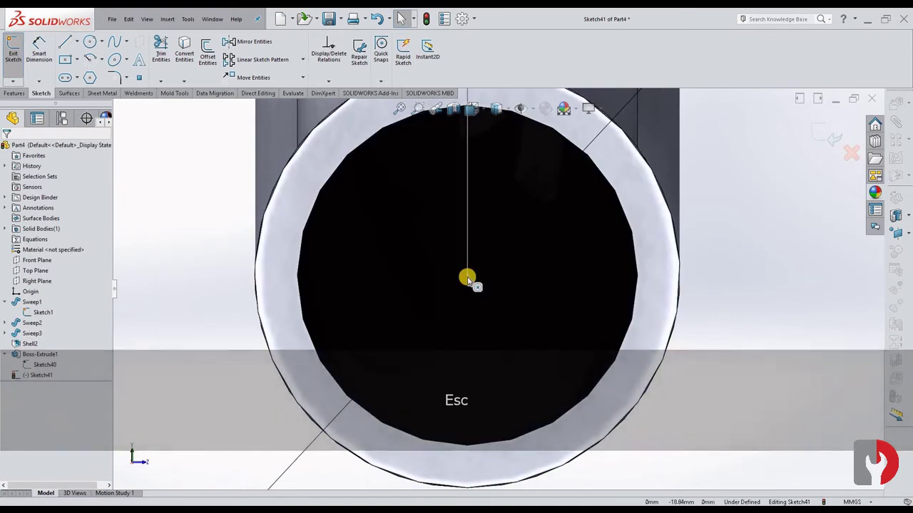
left_click_drag(469, 280, 496, 297)
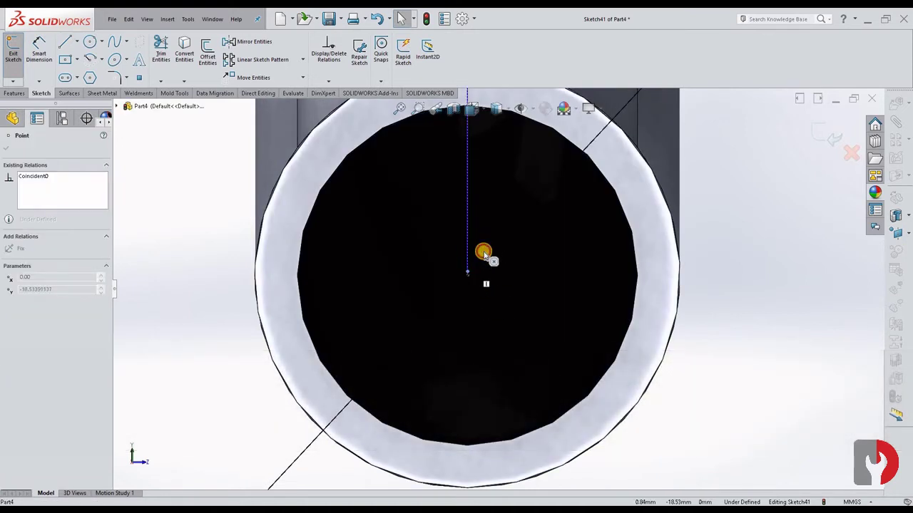
left_click_drag(484, 248, 482, 245)
scroll(499, 271, "up", 5)
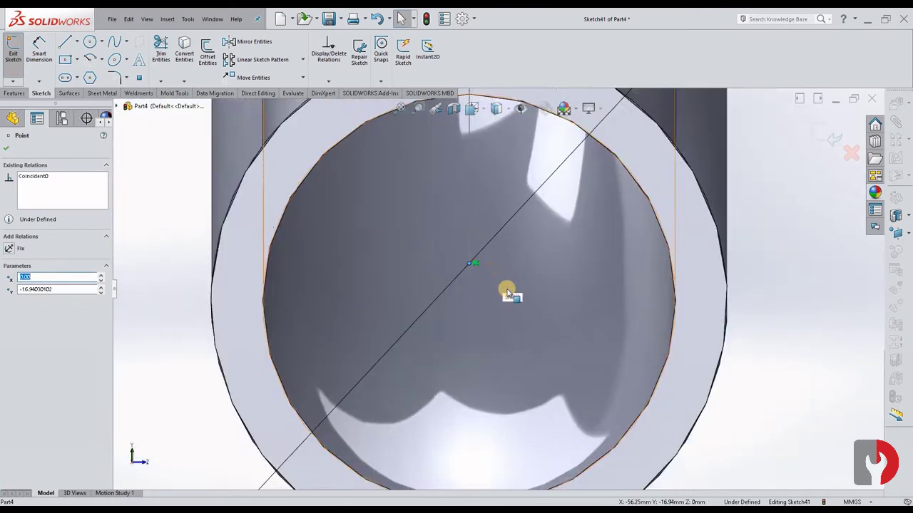
Step: Add a Pierce relation between the large circle's centre point and the sweep path line running along the horizontal pipe
scroll(499, 292, "up", 3)
scroll(485, 279, "down", 1)
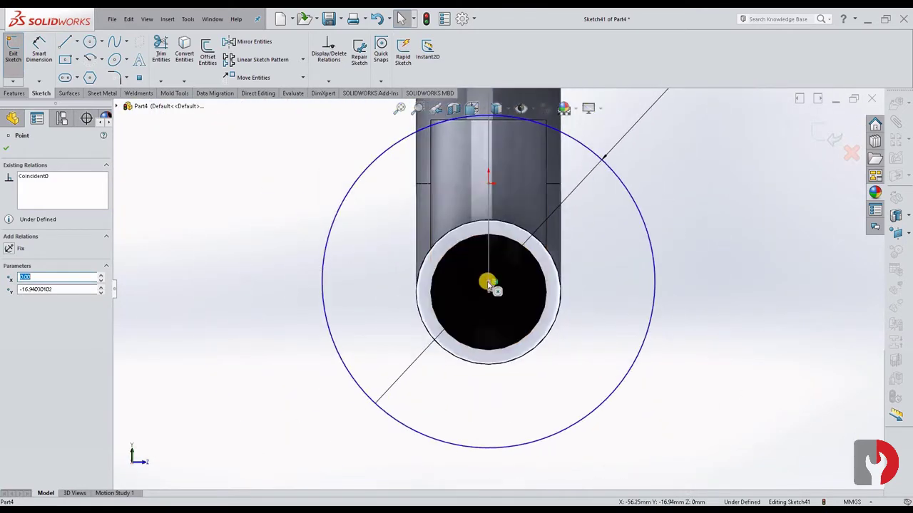
key("ctrl")
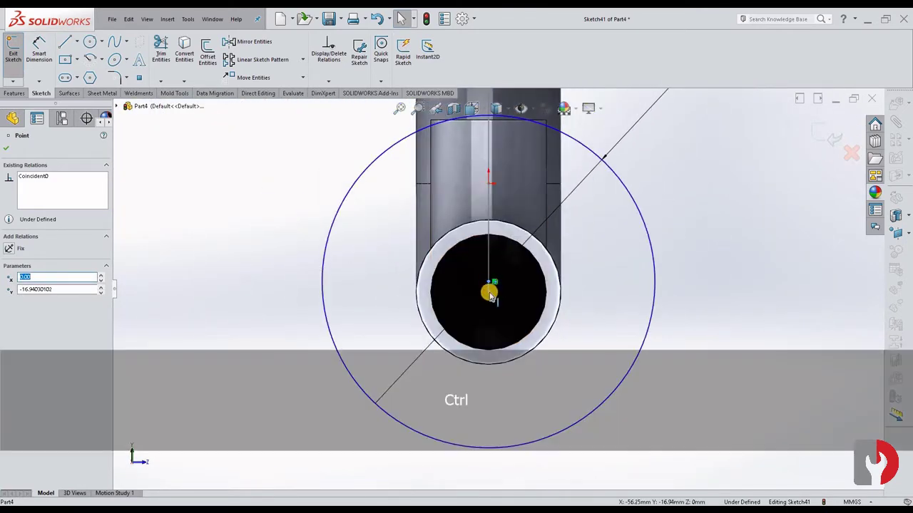
middle_click_drag(491, 291, 533, 245)
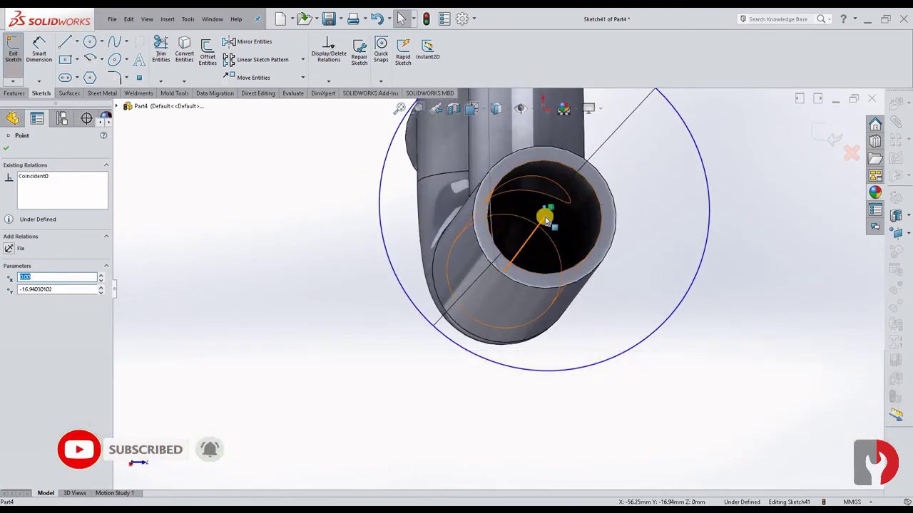
key("ctrl")
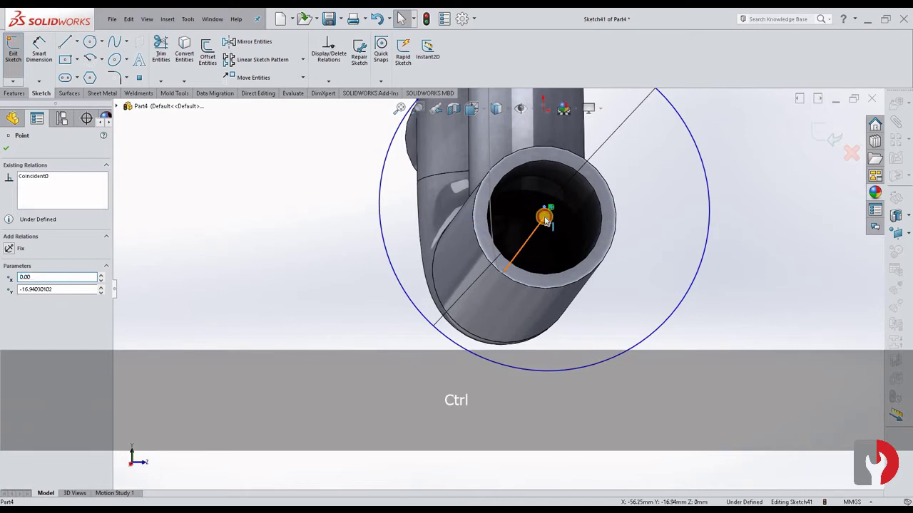
left_click(545, 221, "ctrl")
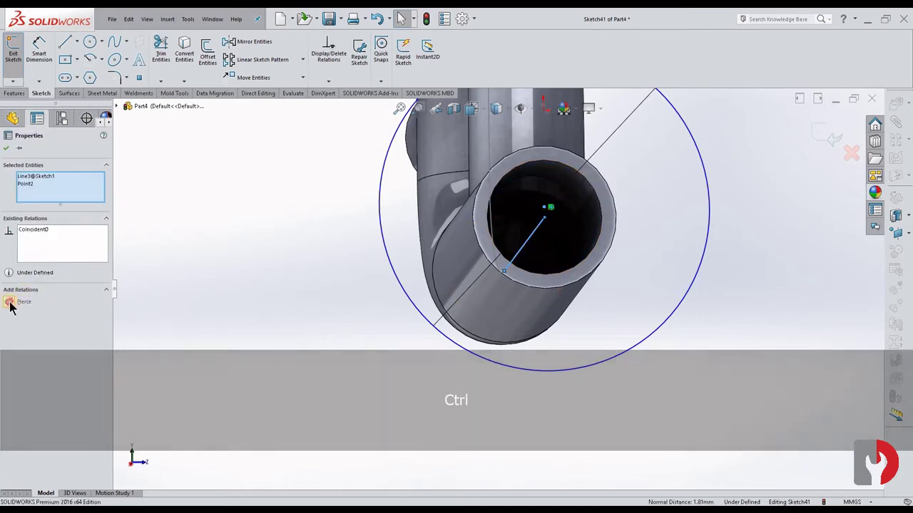
left_click(10, 302)
left_click(5, 149)
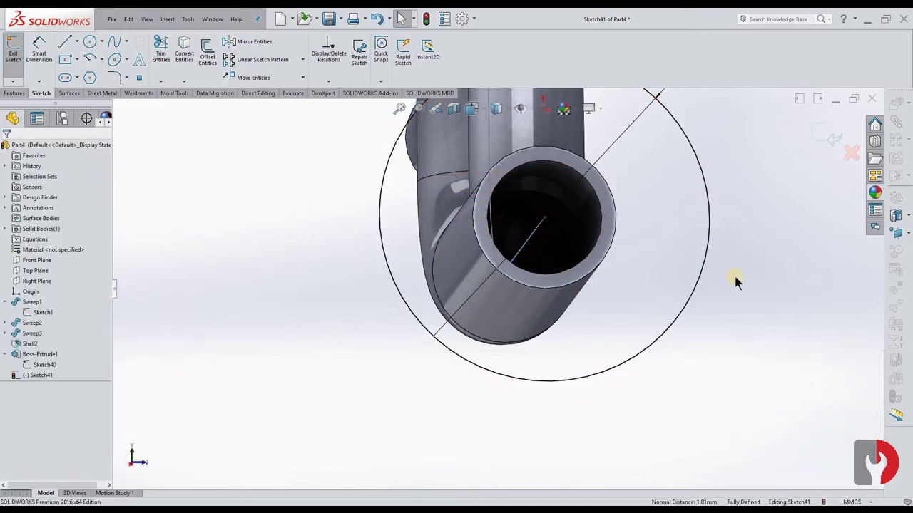
Step: Facing the sketch plane, draw a vertical centreline about 36 mm long upward from the large circle's centre
scroll(644, 310, "up", 3)
middle_click_drag(575, 321, 573, 264)
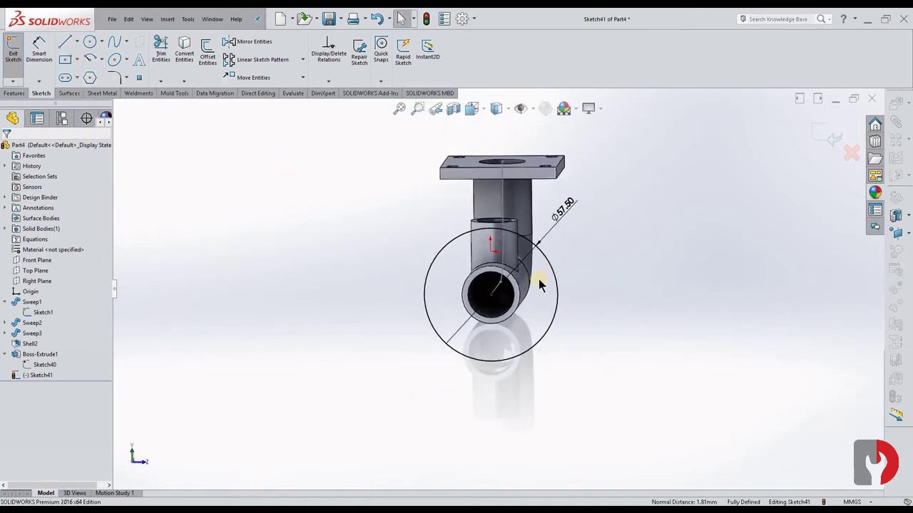
key("ctrl")
key("ctrl+8")
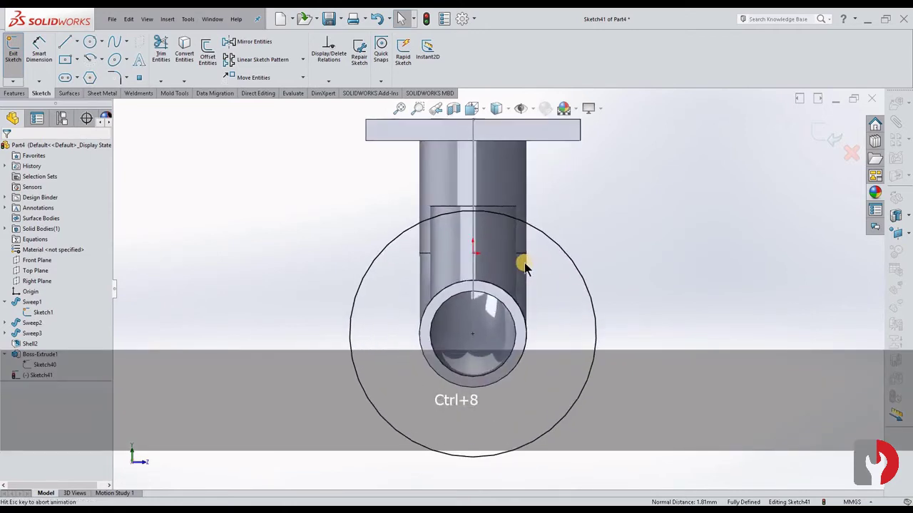
left_click(76, 42)
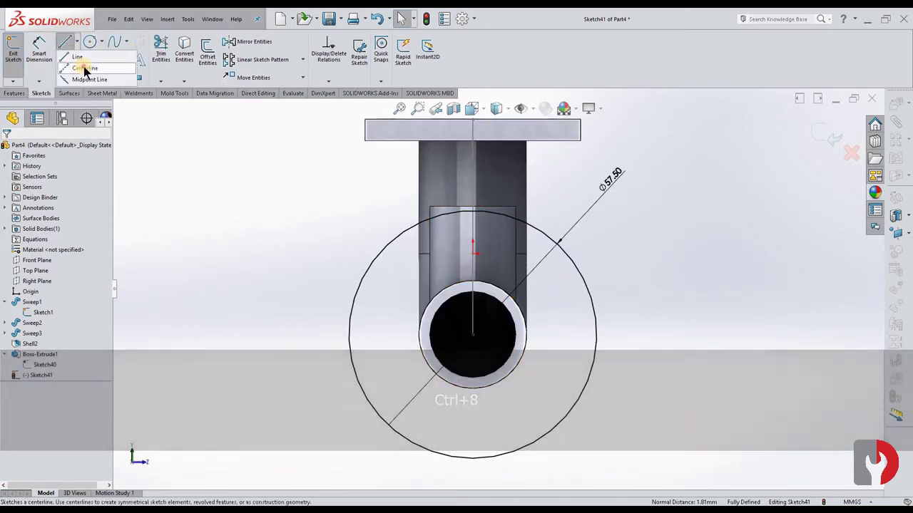
left_click(86, 67)
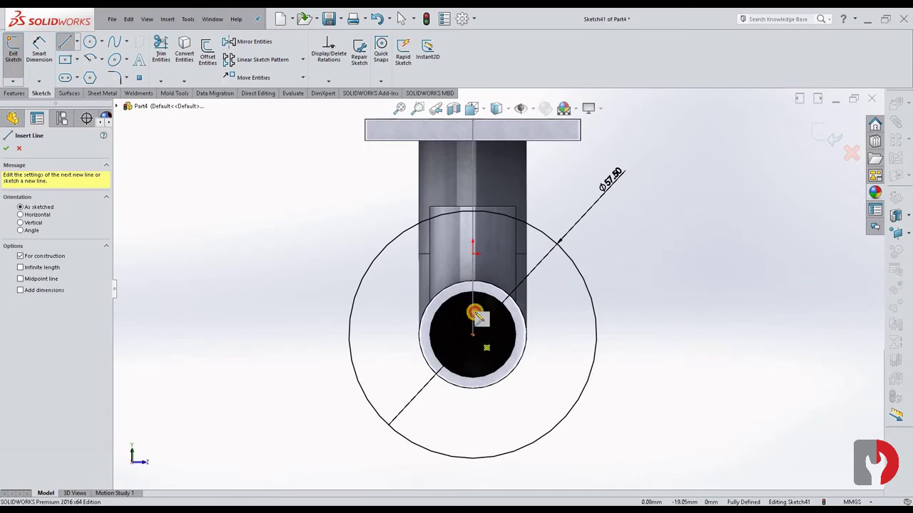
left_click(472, 331)
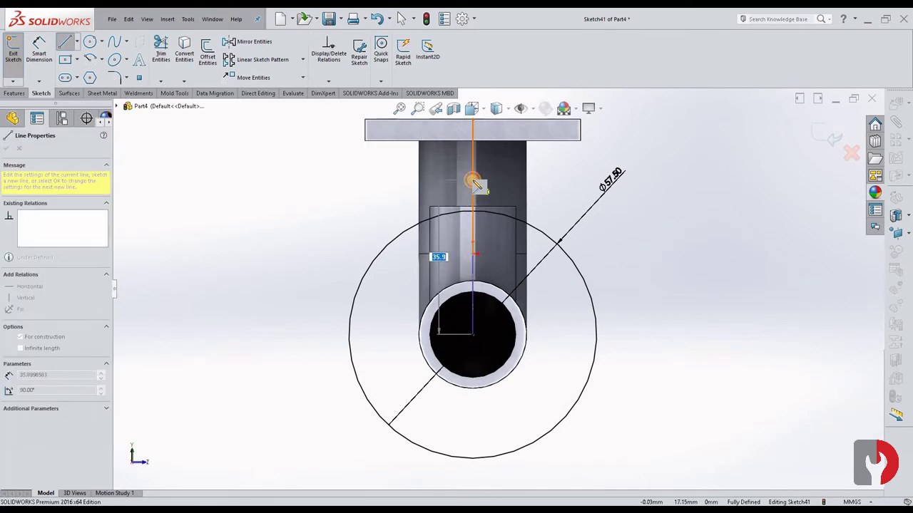
left_click(473, 181)
key("Escape")
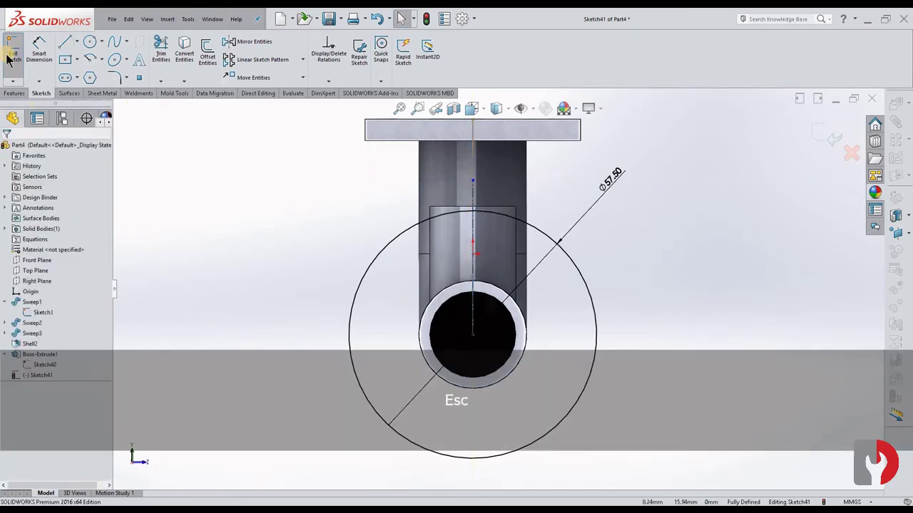
Step: Sketch a second circle about 46 mm in diameter, concentric with the large flange circle
left_click(89, 41)
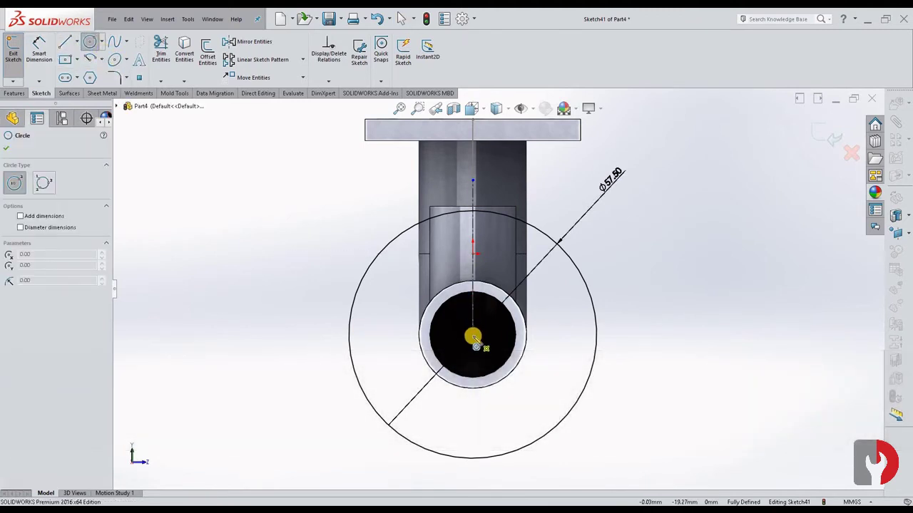
left_click(474, 338)
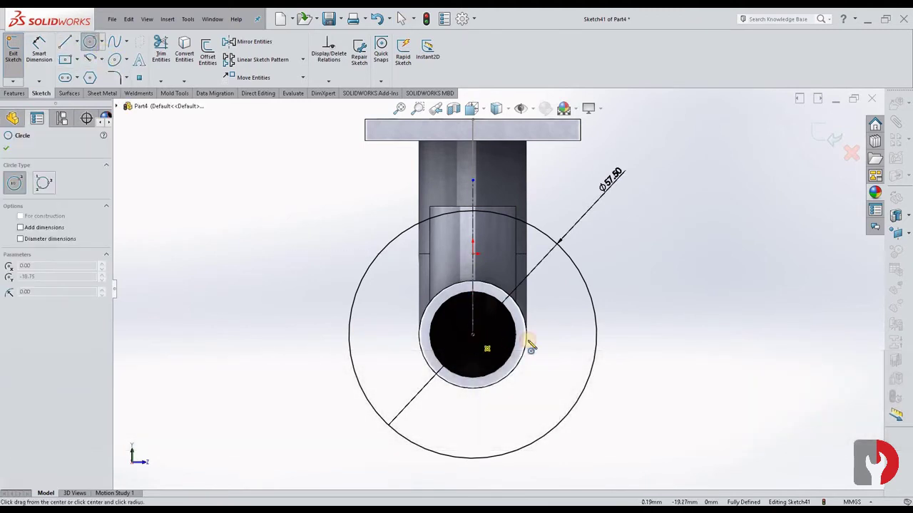
left_click(570, 341)
Step: Dimension the new concentric circle's diameter as 47.5 mm and convert it to construction geometry
left_click(37, 44)
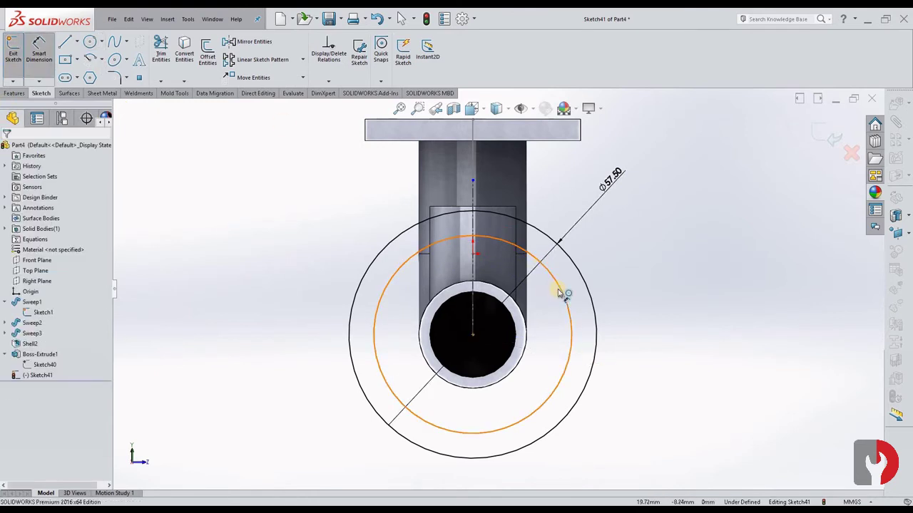
left_click(561, 292)
left_click(663, 249)
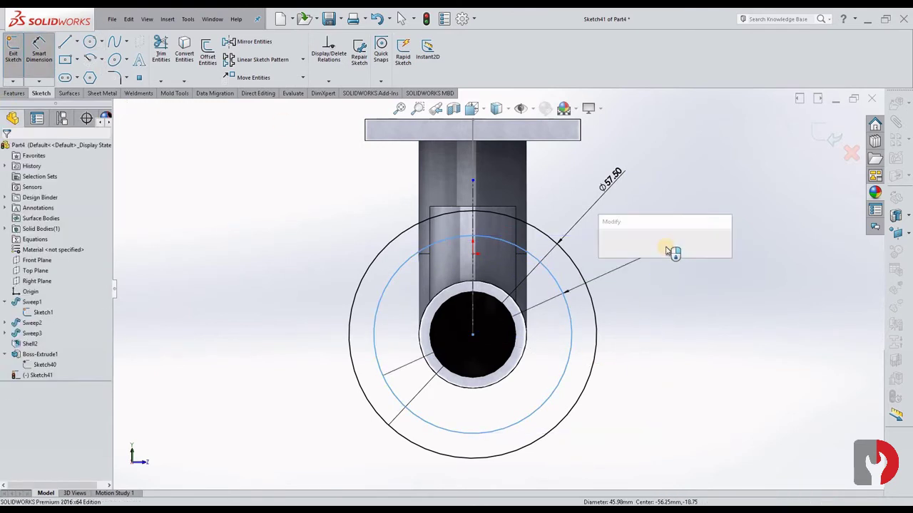
type("4")
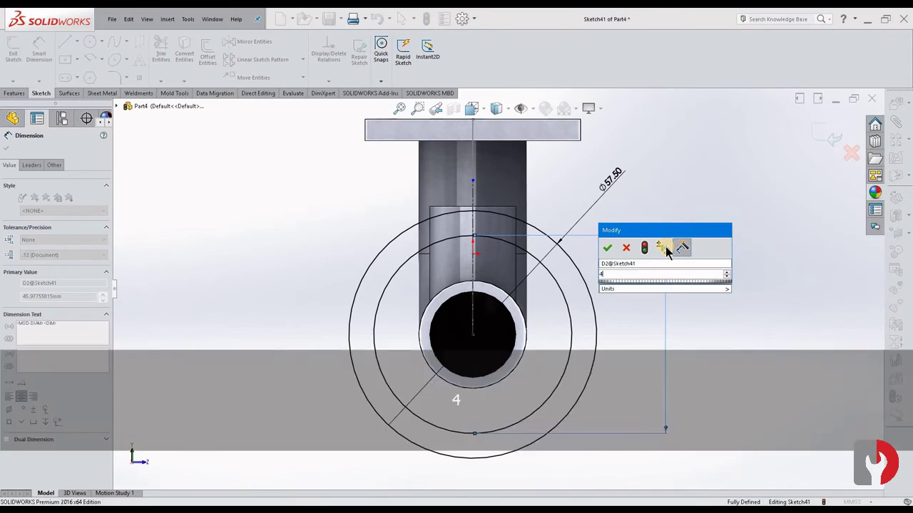
type("7.50")
key("Return")
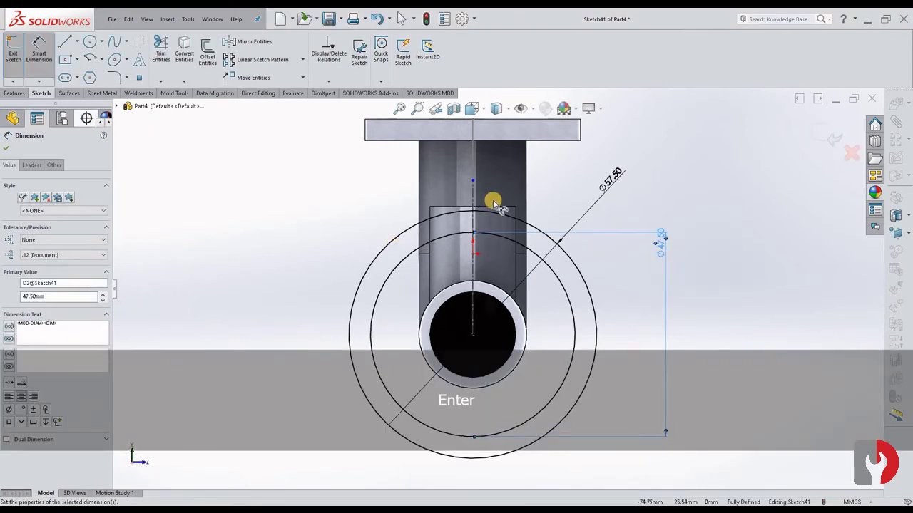
key("Escape")
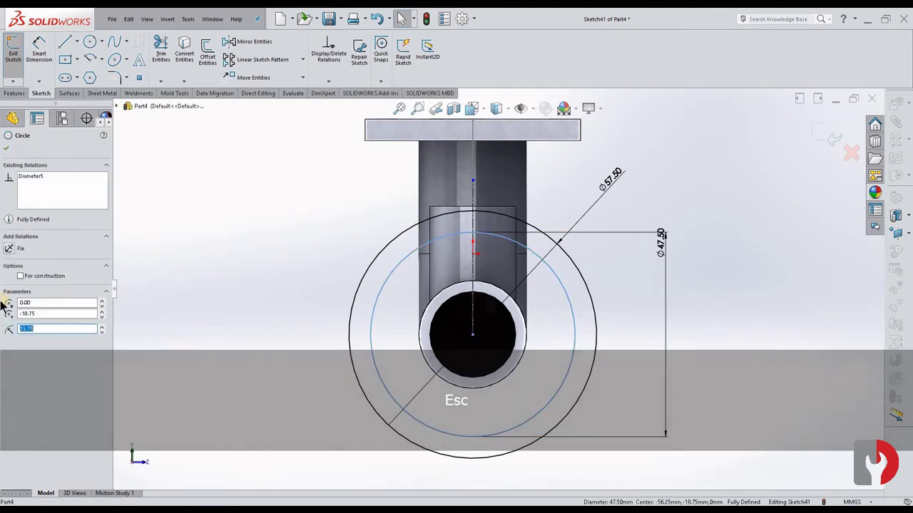
left_click(20, 277)
key("Escape")
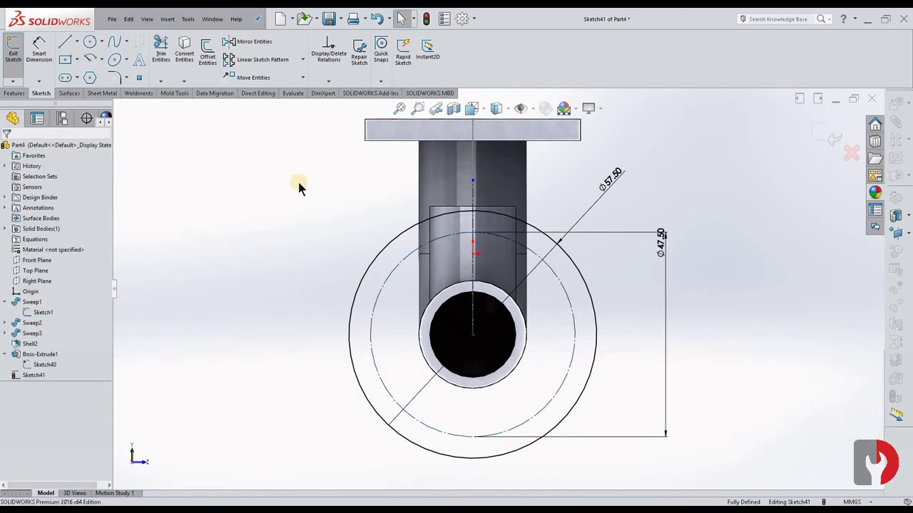
Step: Sketch a bolt-hole circle where the centreline crosses the top of the construction circle and dimension its diameter as 5 mm
left_click(474, 234)
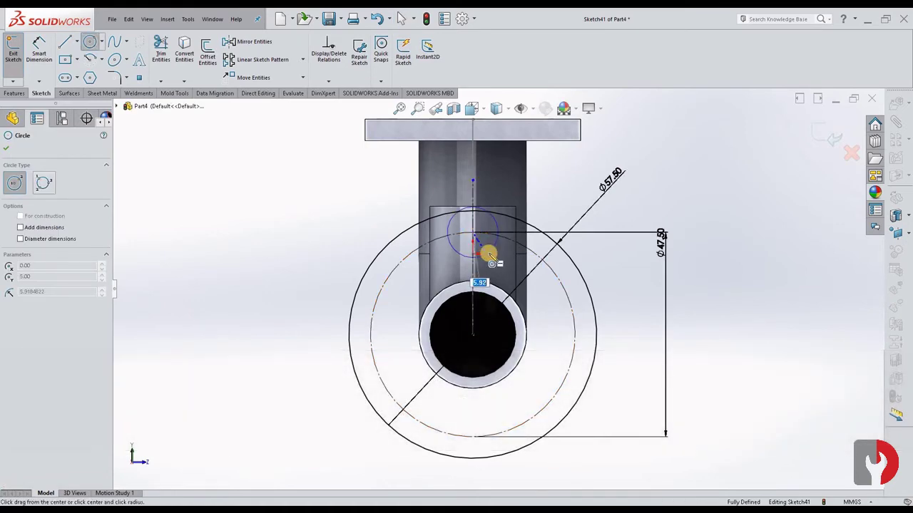
left_click(489, 245)
left_click(39, 53)
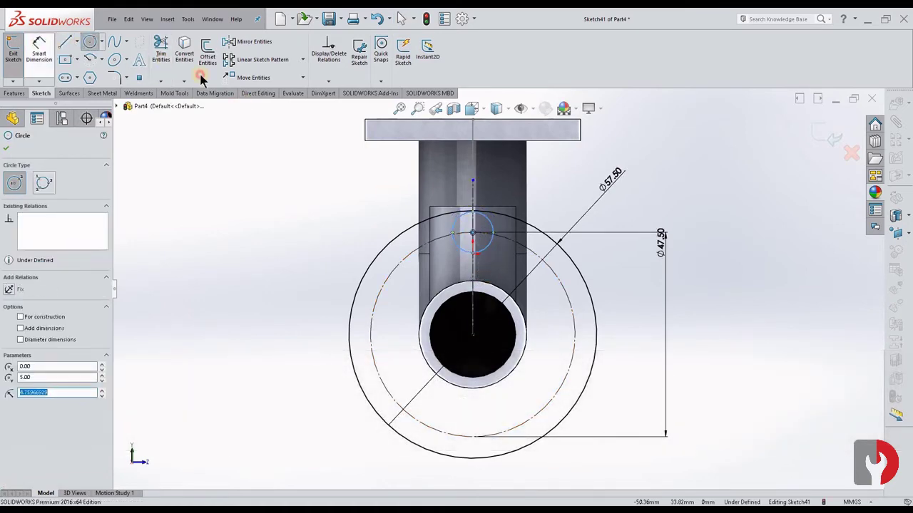
left_click(492, 225)
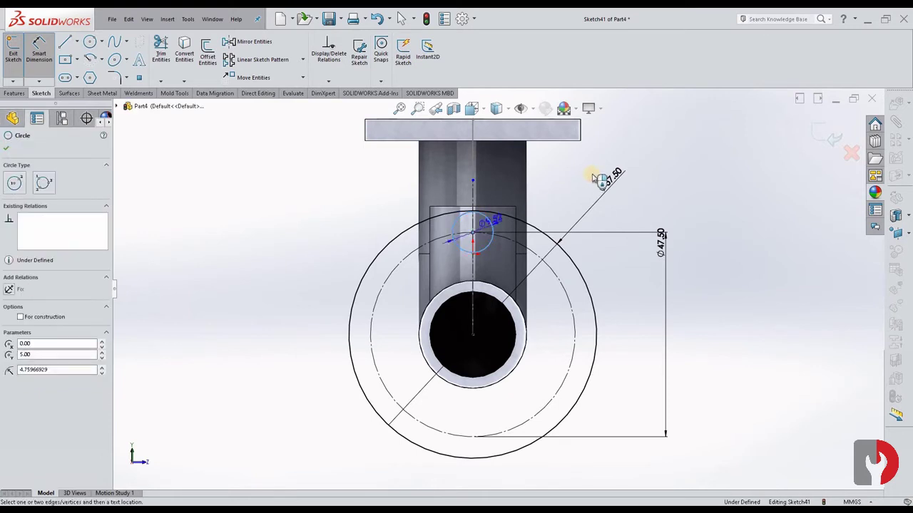
left_click(591, 174)
type("5")
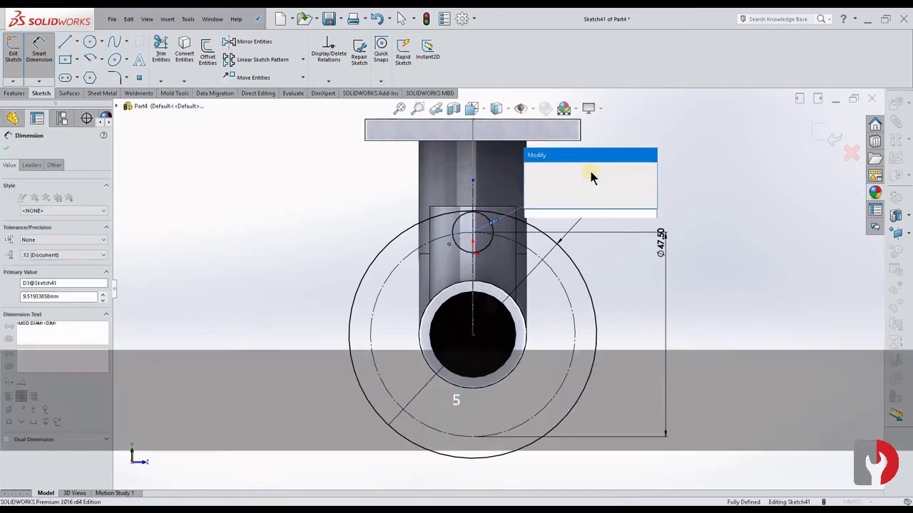
key("Return")
key("Escape")
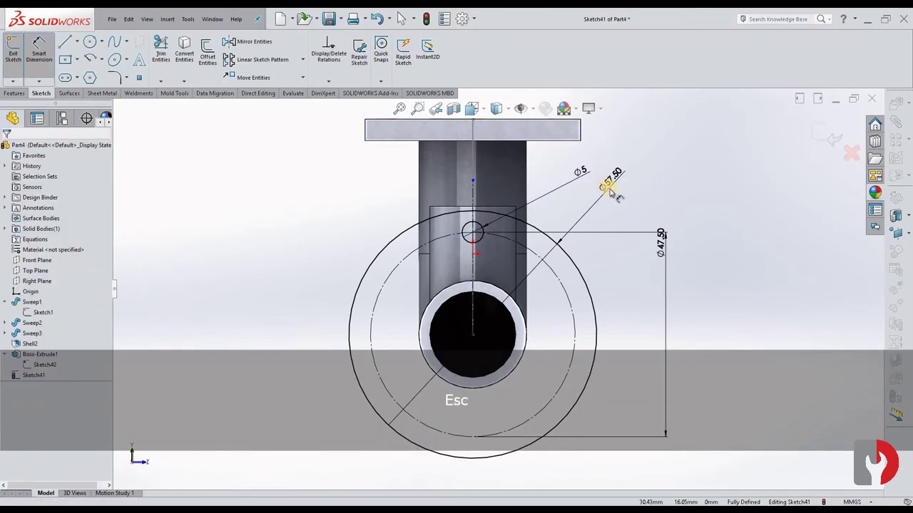
Step: Convert the horizontal pipe's inner bore edge into a circle of the flange sketch
left_click(488, 299)
left_click(701, 230)
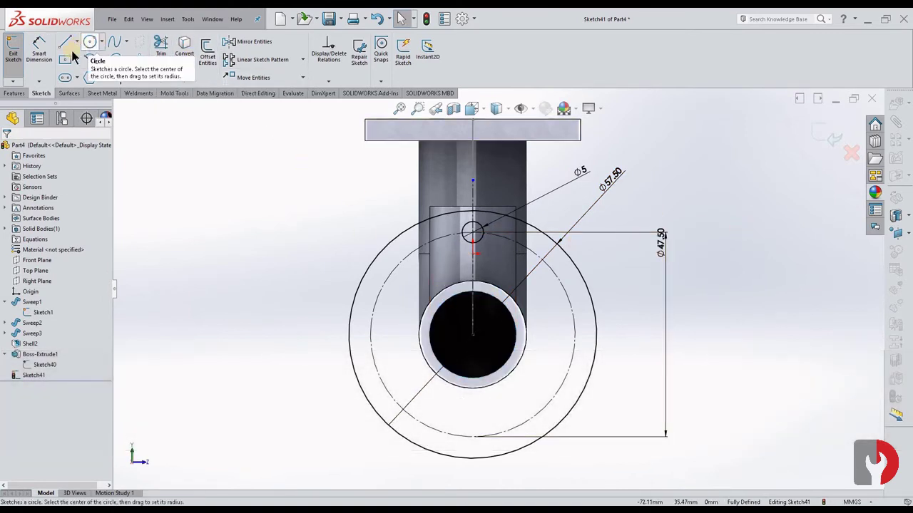
Step: Set up a circular sketch pattern of the 5 mm bolt-hole circle with four equally spaced instances over 360 degrees
left_click(302, 60)
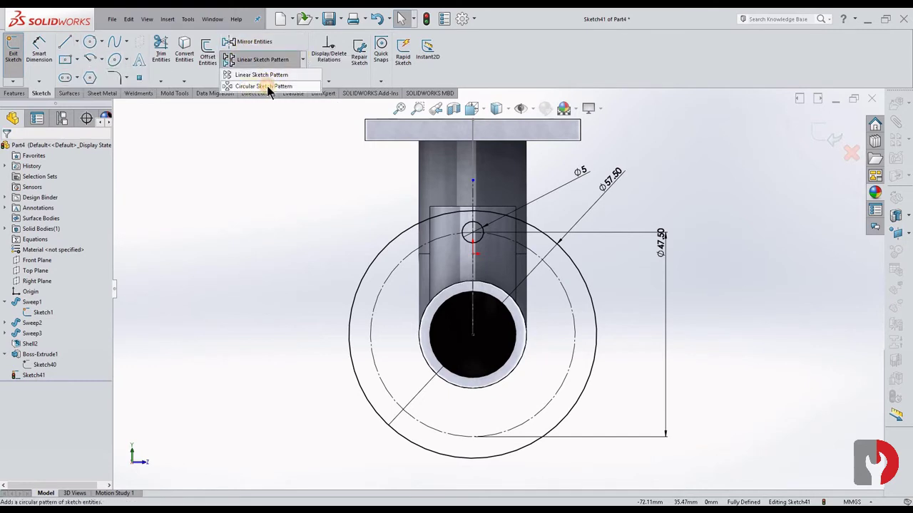
left_click(267, 85)
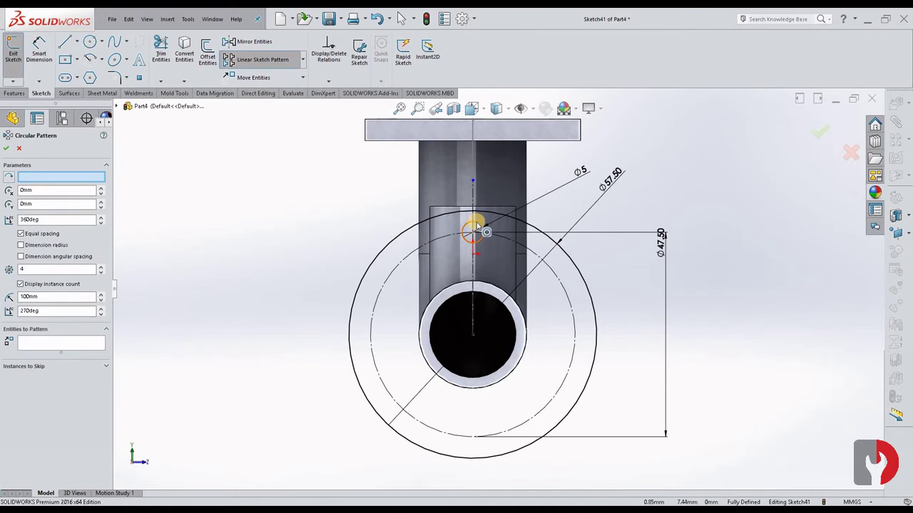
left_click(505, 309)
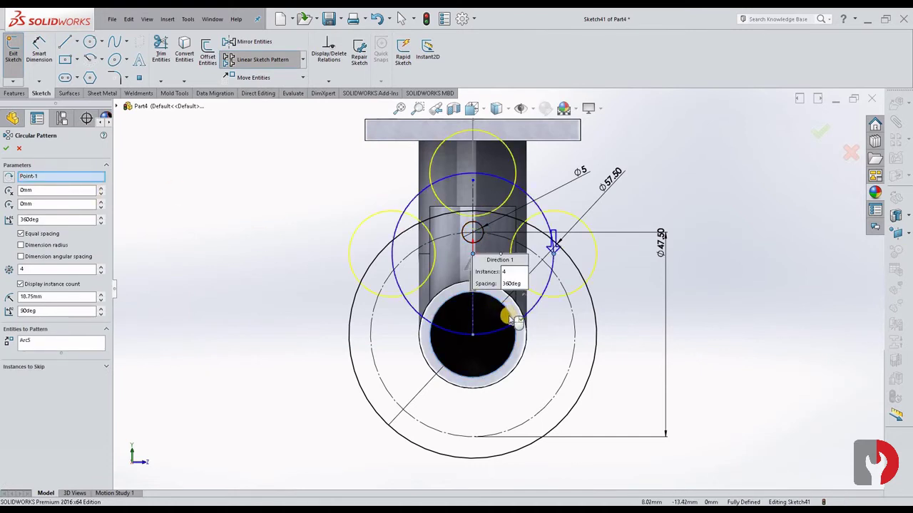
left_click(513, 316)
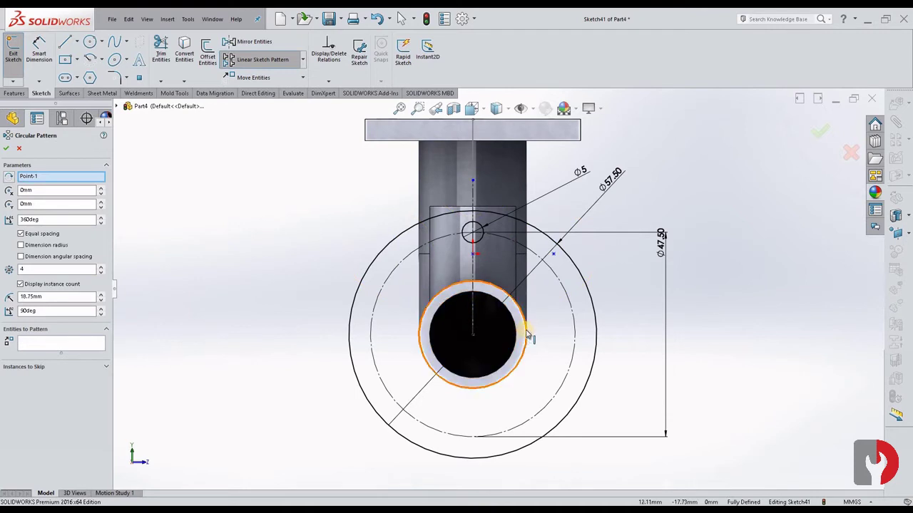
left_click(527, 334)
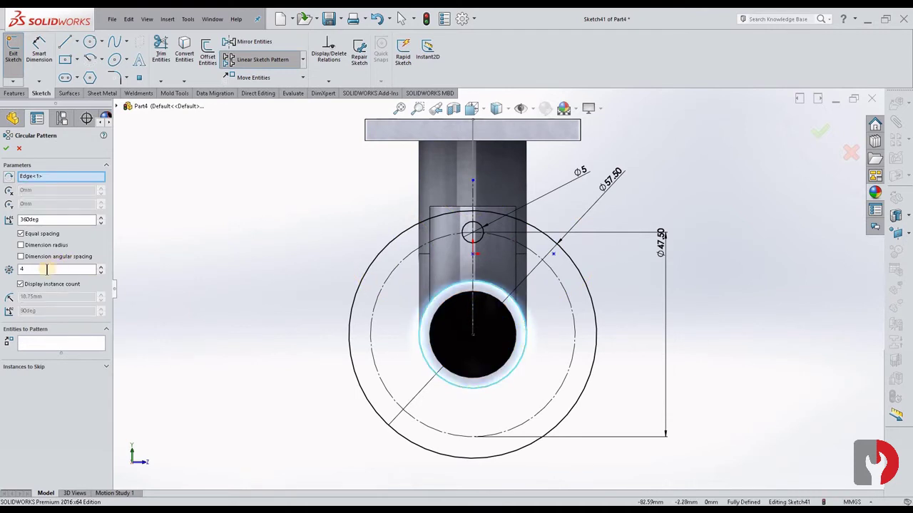
left_click(45, 345)
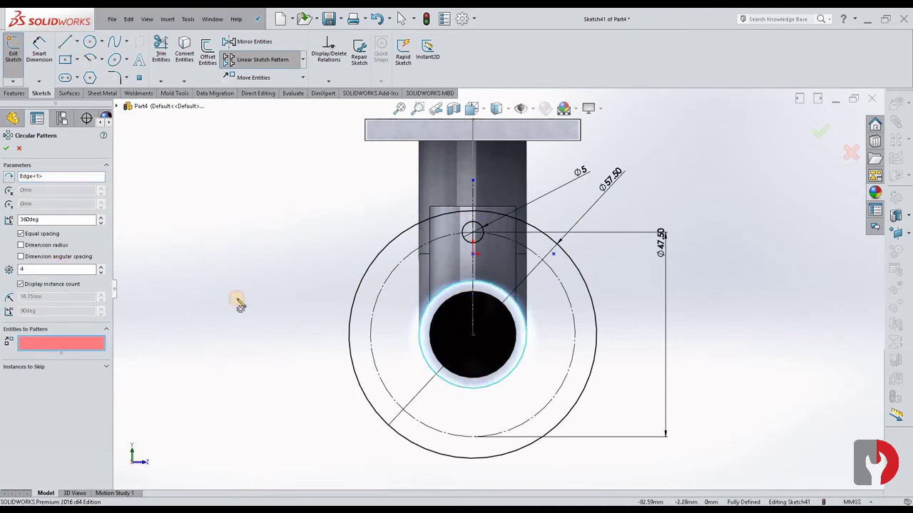
left_click(483, 245)
left_click(483, 244)
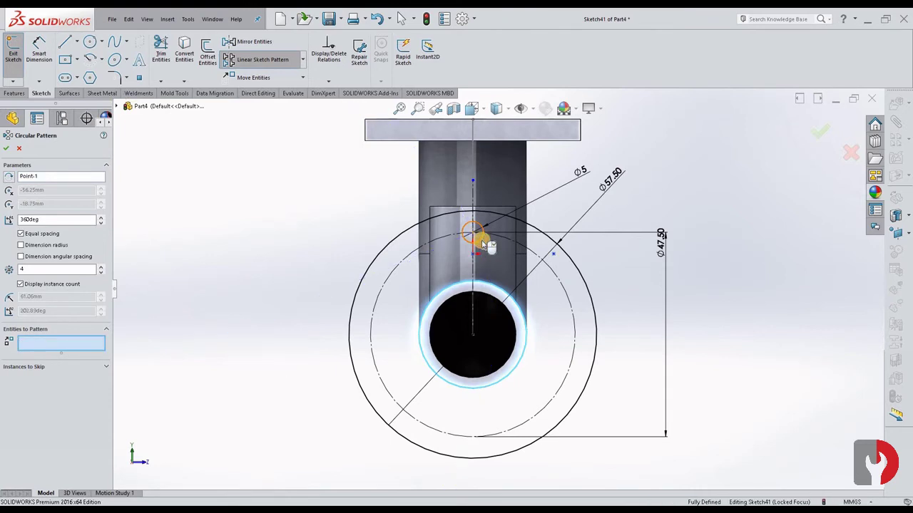
left_click(61, 344)
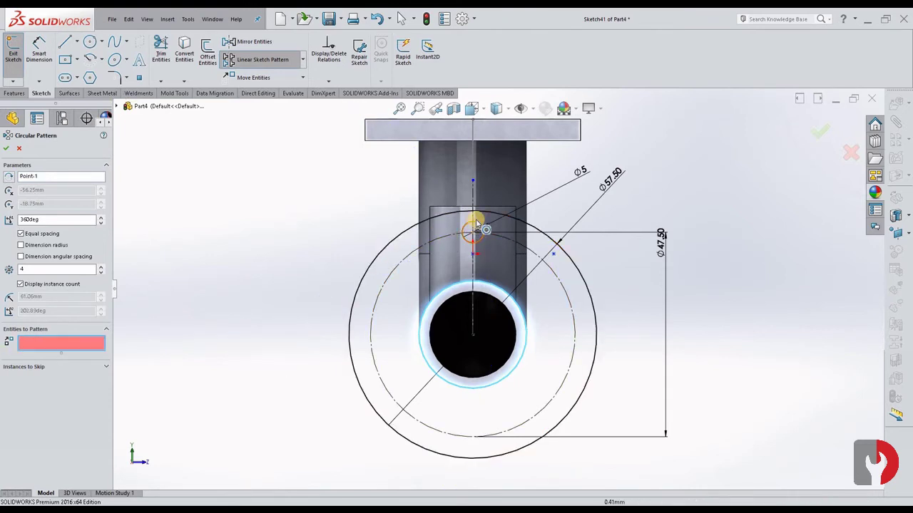
left_click(476, 223)
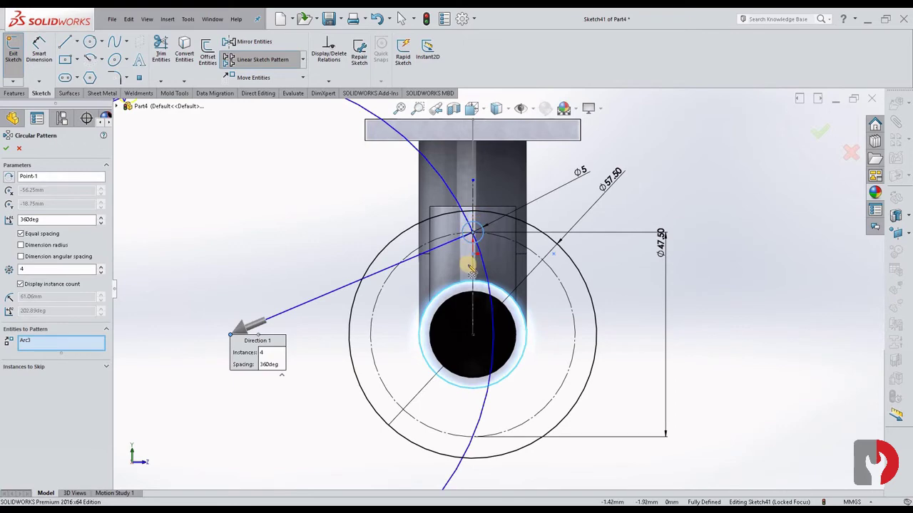
Step: Move the circular pattern's centre point onto the centre of the round flange and accept the pattern
scroll(468, 265, "down", 2)
scroll(464, 261, "up", 4)
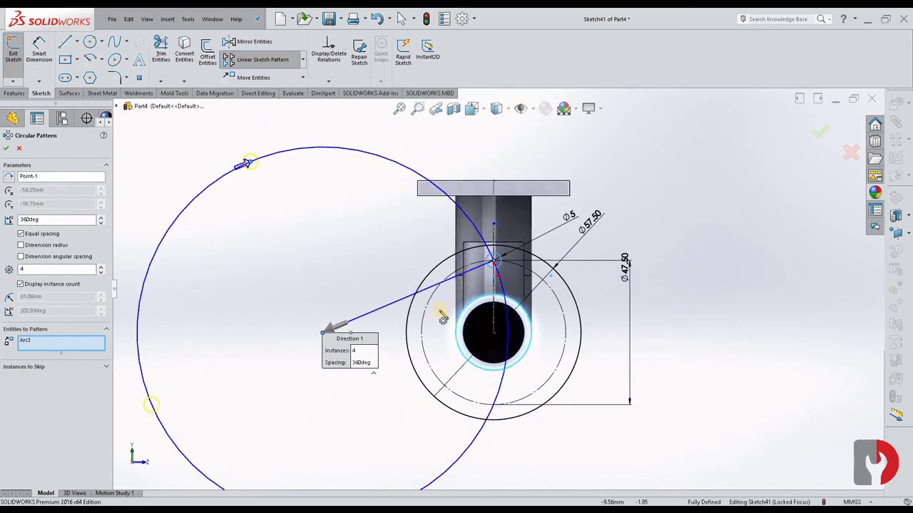
left_click_drag(383, 335, 497, 335)
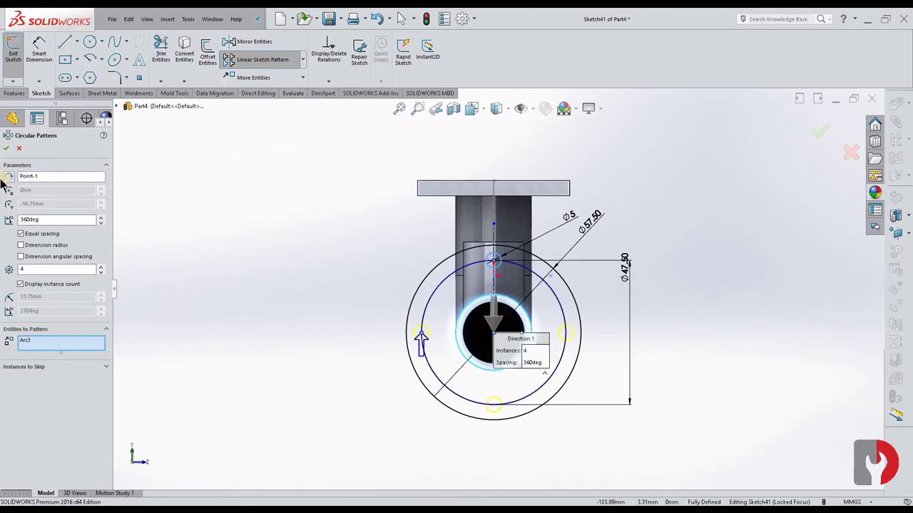
left_click(8, 149)
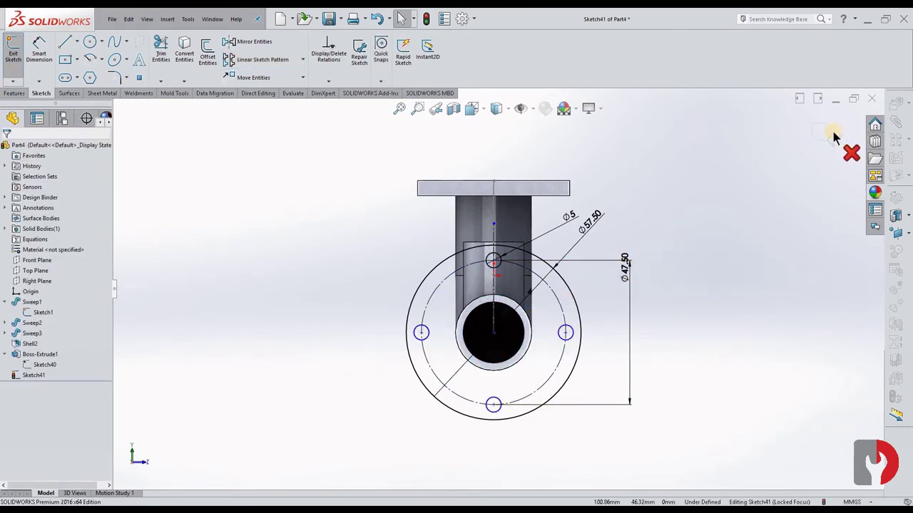
Step: Extrude the round flange sketch 5 mm in the reversed direction, back along the horizontal pipe, merged with the body
middle_click_drag(632, 136, 318, 224)
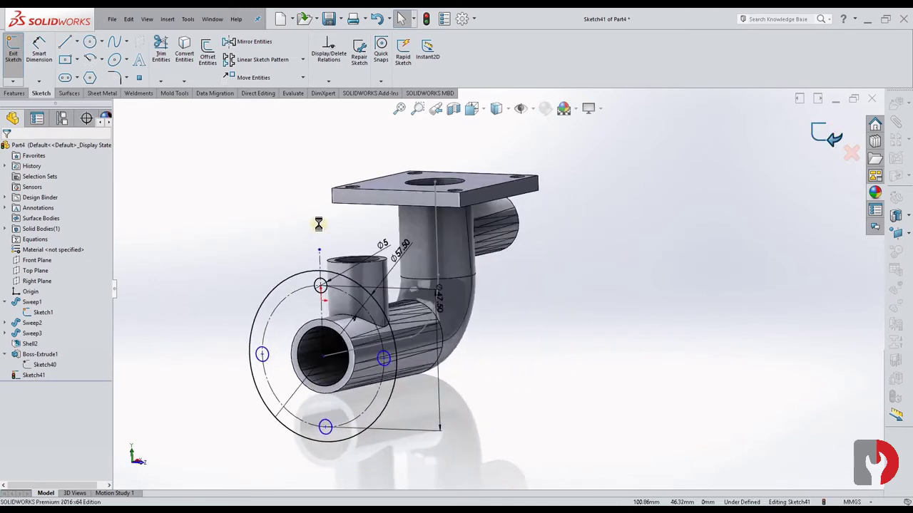
left_click(12, 54)
left_click(17, 50)
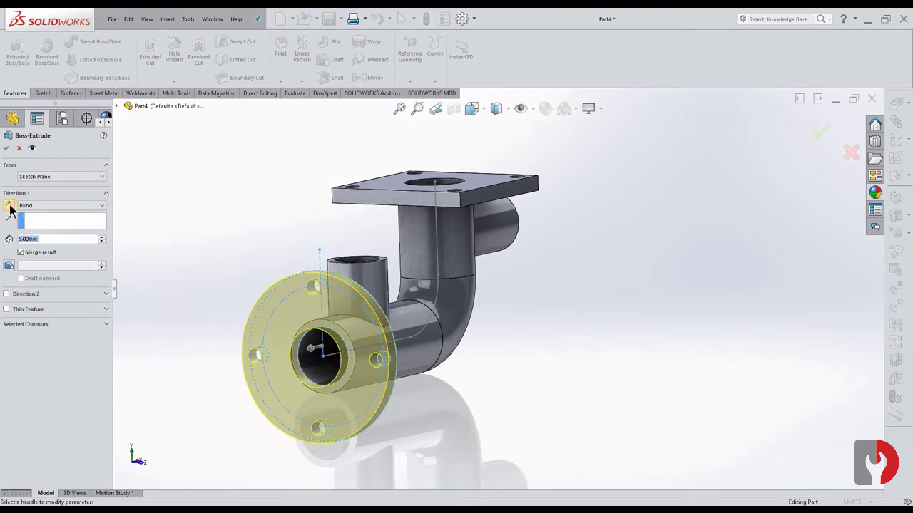
left_click(10, 207)
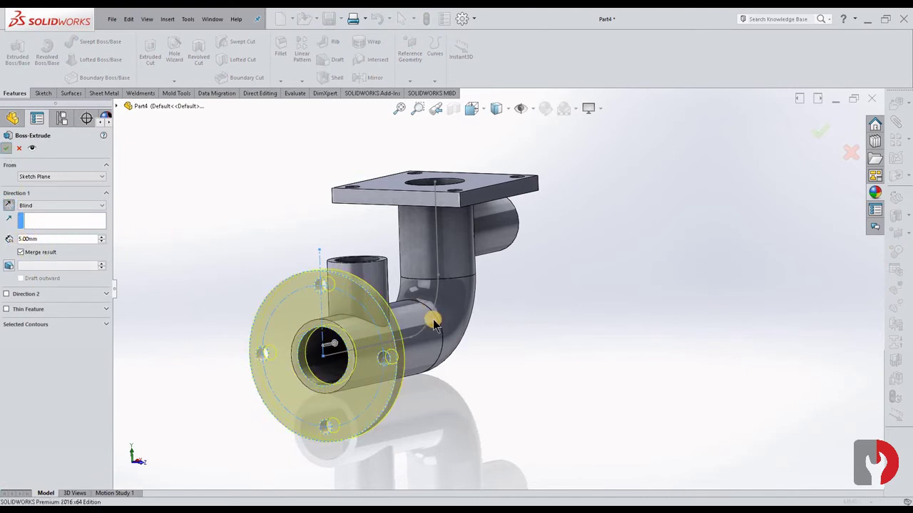
key("Return")
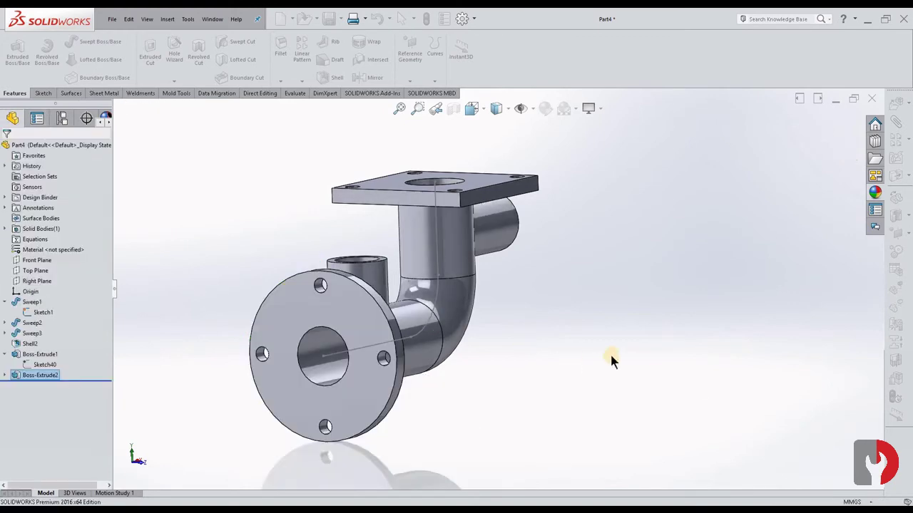
Step: Start a sketch on the end face of the upright side branch and convert its inner bore edge into a sketch circle
middle_click_drag(612, 361, 326, 309)
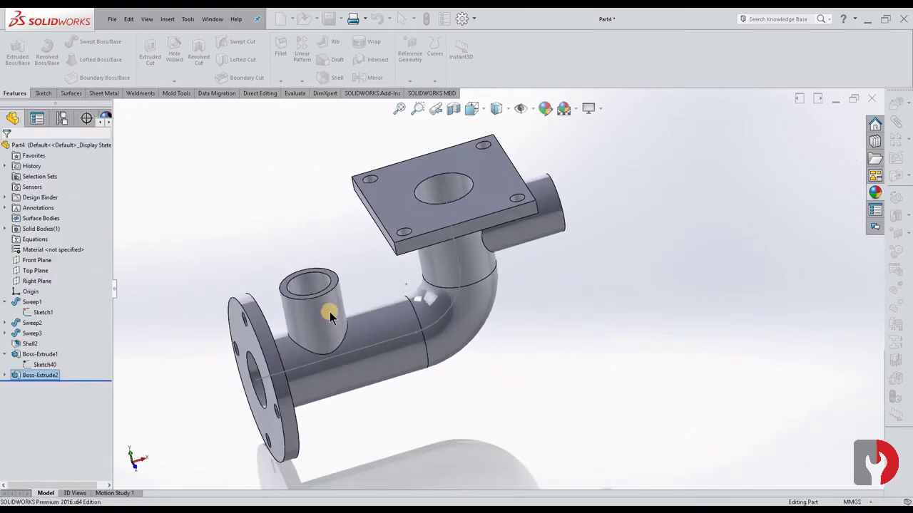
left_click(334, 279)
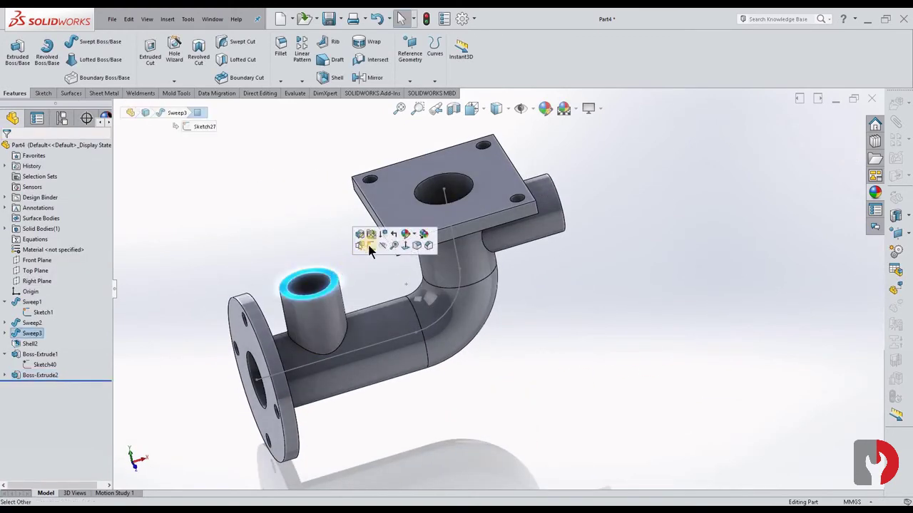
left_click(369, 241)
key("Escape")
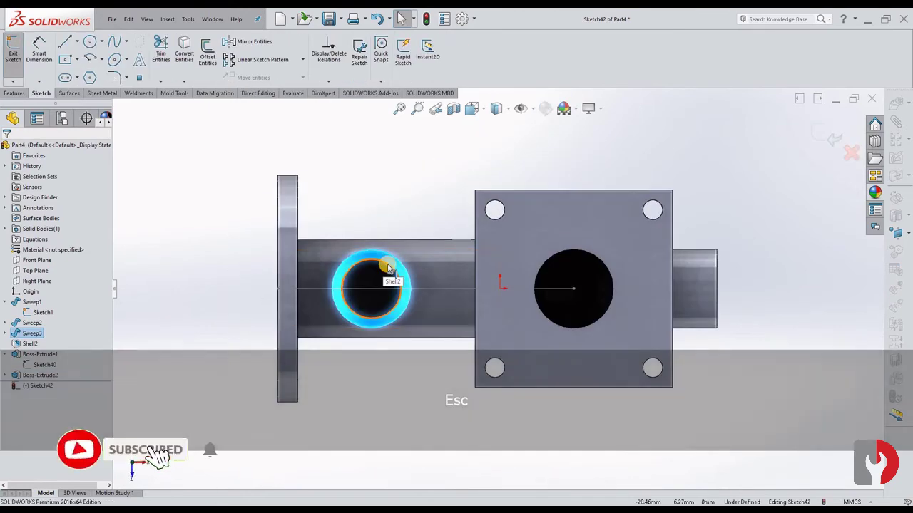
left_click(385, 265)
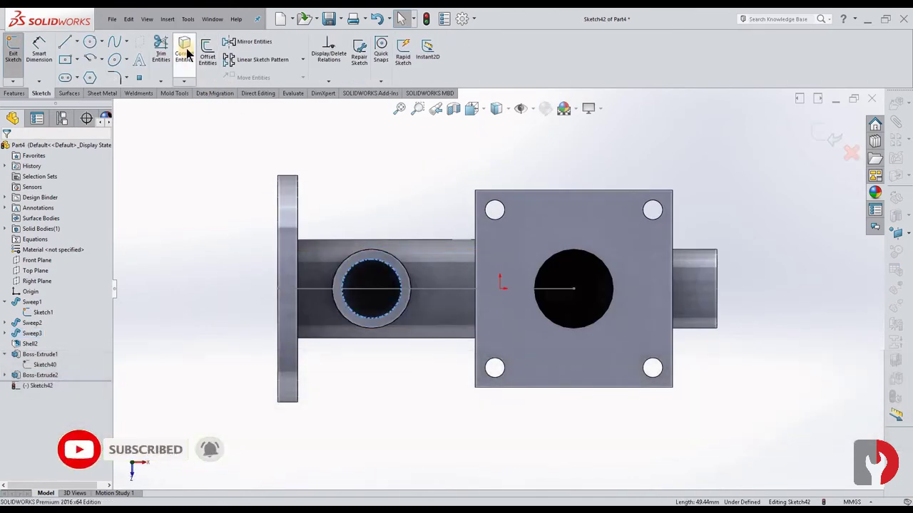
left_click(187, 53)
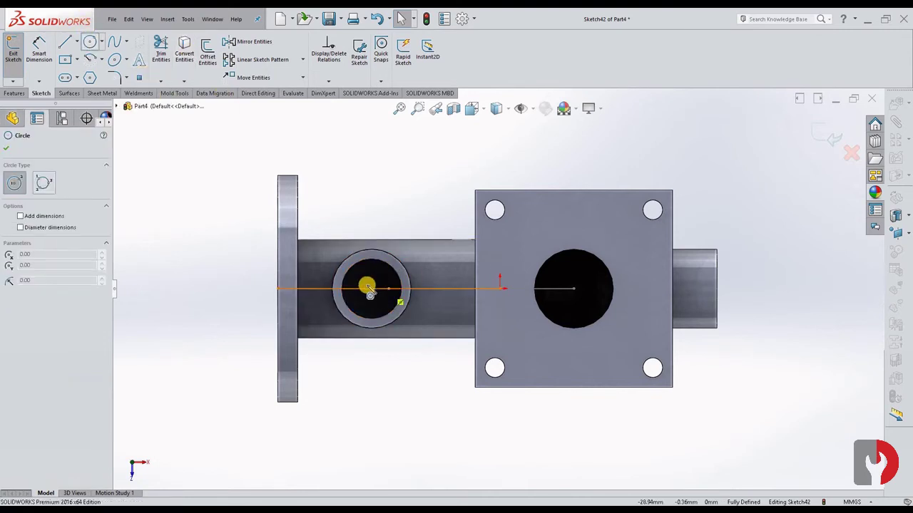
Step: Sketch a circle concentric with the upright branch's bore and dimension its diameter as 25 mm
left_click(371, 289)
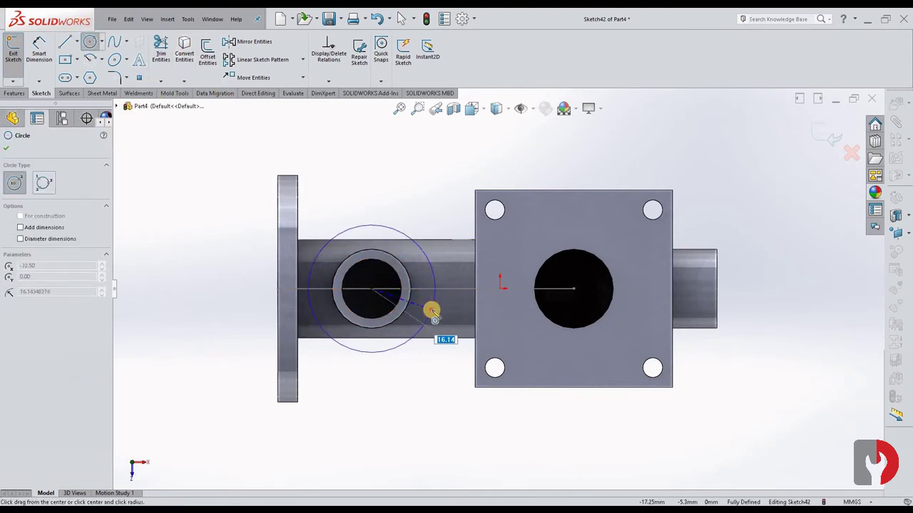
left_click(432, 310)
key("Escape")
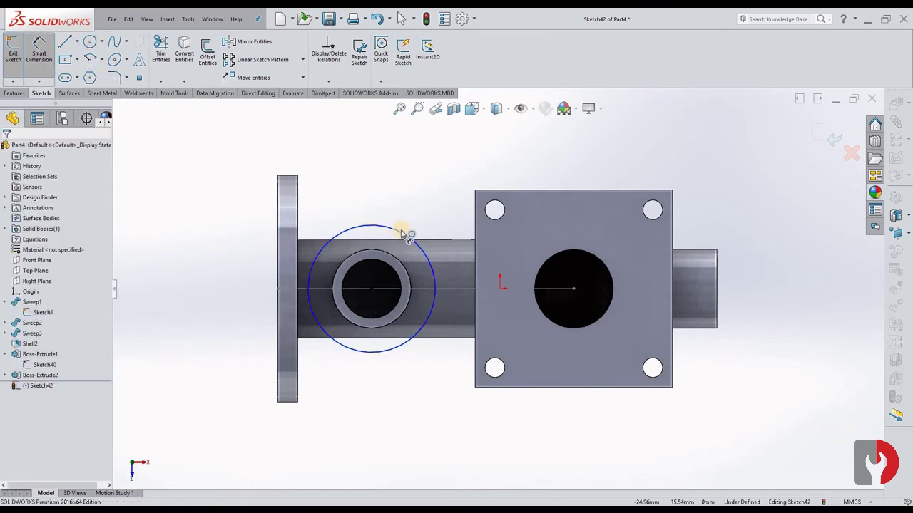
left_click(418, 187)
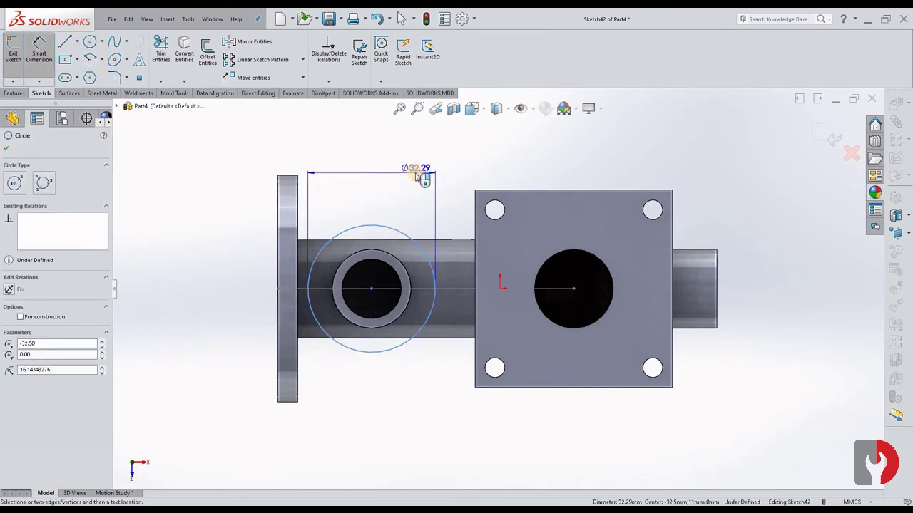
left_click(418, 177)
type("25")
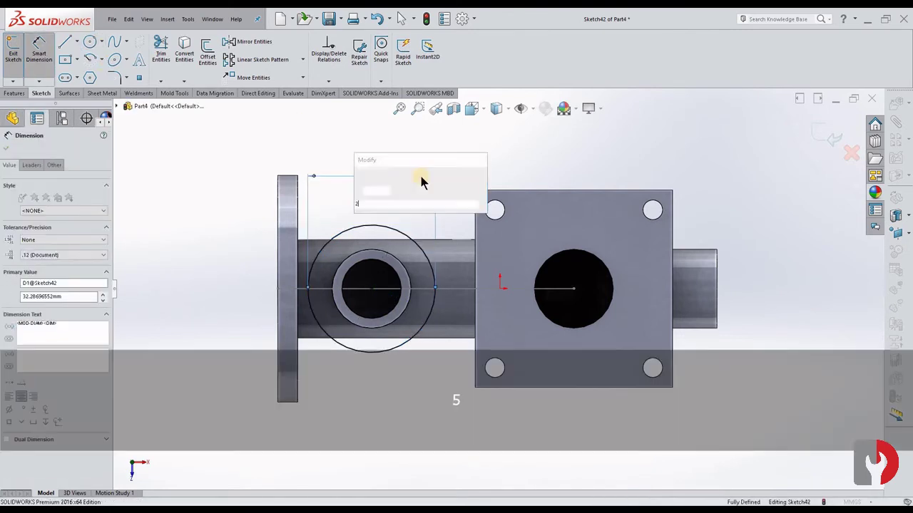
key("Return")
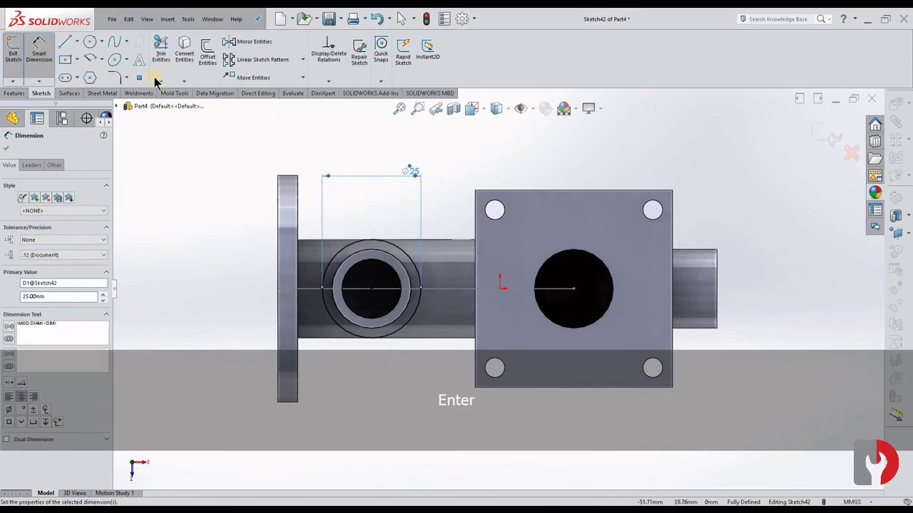
Step: Sketch two concentric circles, about 7.6 mm and 15.6 mm in diameter, vertically aligned about 24 mm above the branch centre
left_click(89, 41)
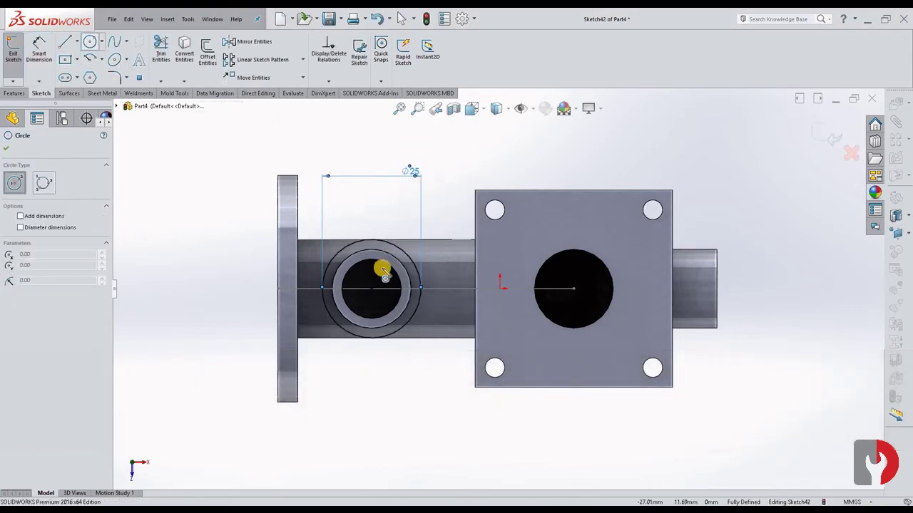
left_click(371, 193)
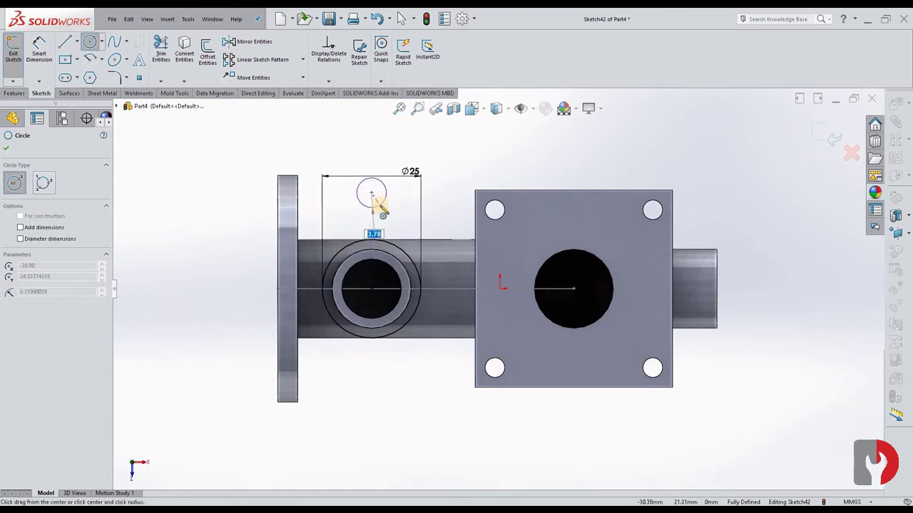
left_click(380, 206)
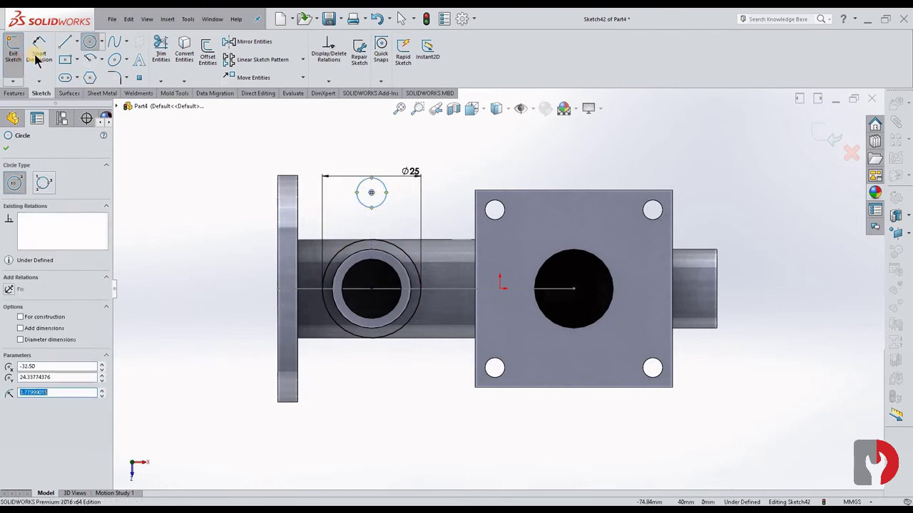
left_click(371, 193)
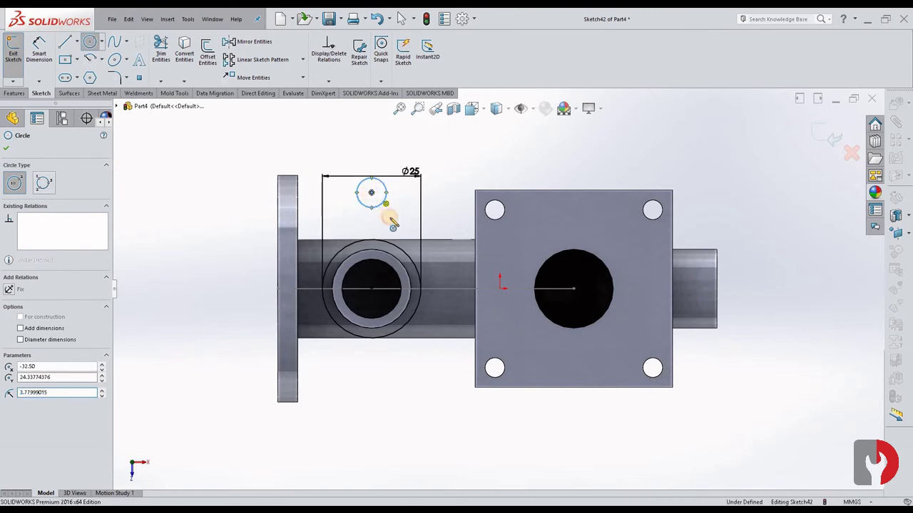
Step: Dimension the diameter of the outer of the two small concentric circles as 10 mm
left_click(40, 51)
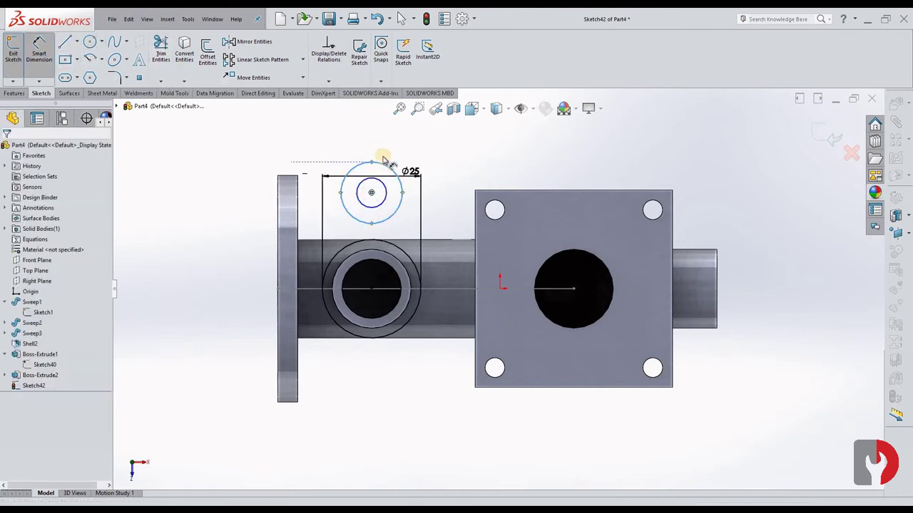
left_click(391, 171)
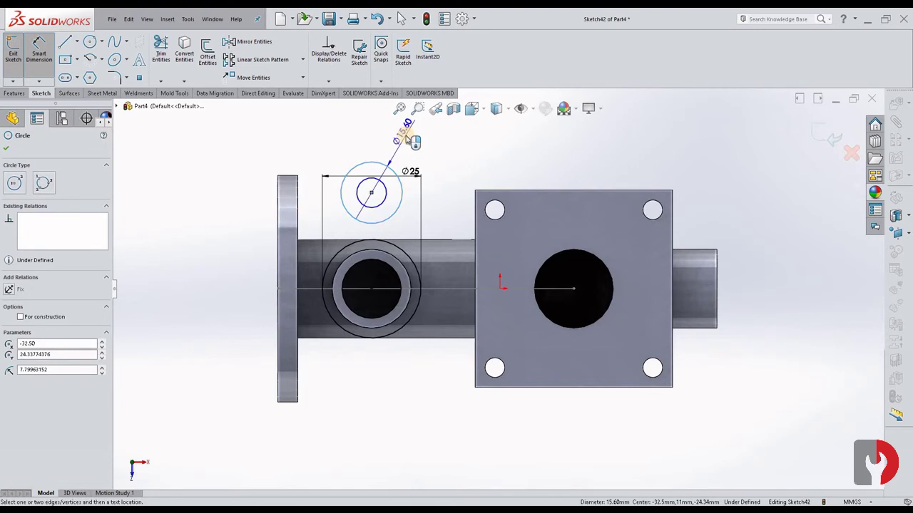
left_click(405, 148)
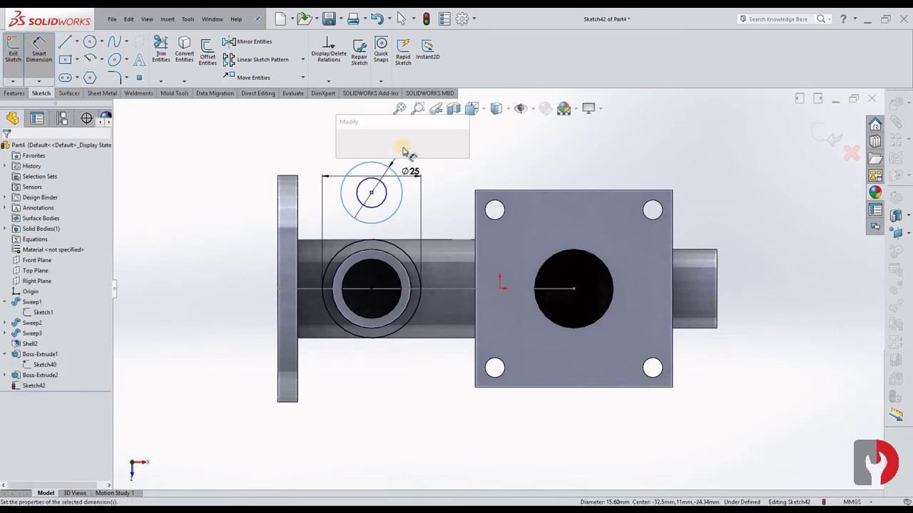
type("10")
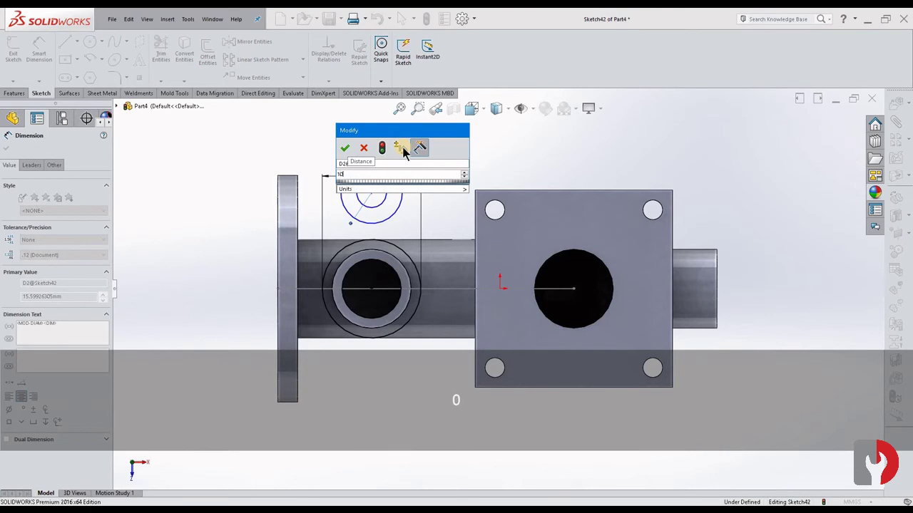
key("Return")
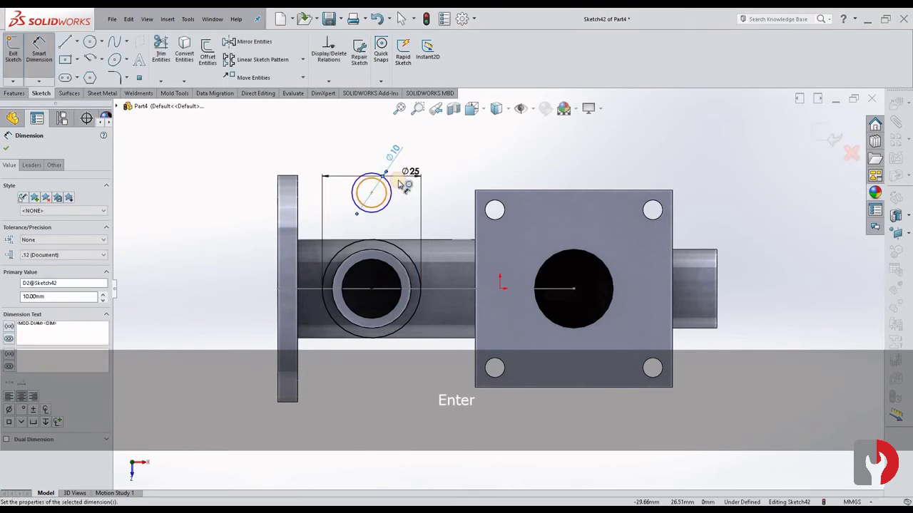
Step: Dimension the diameter of the inner of the two small concentric circles as 5 mm
left_click(386, 196)
left_click(404, 198)
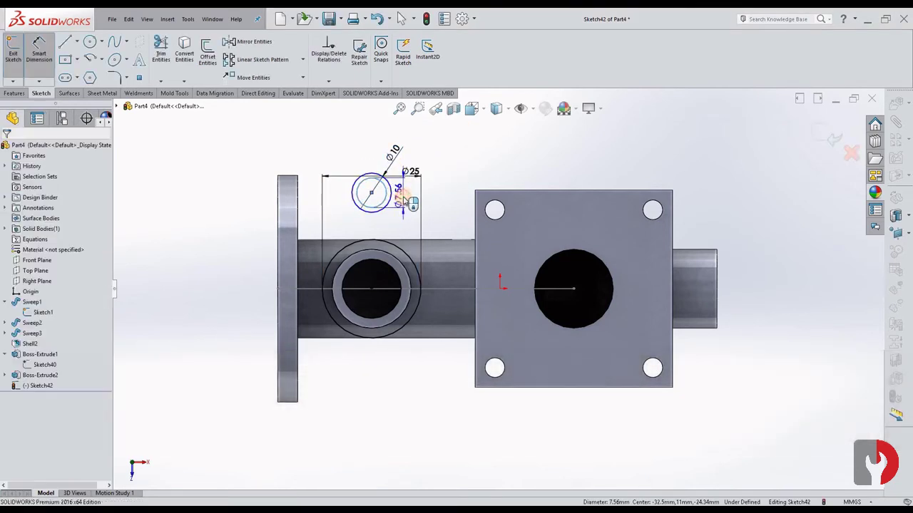
key("Return")
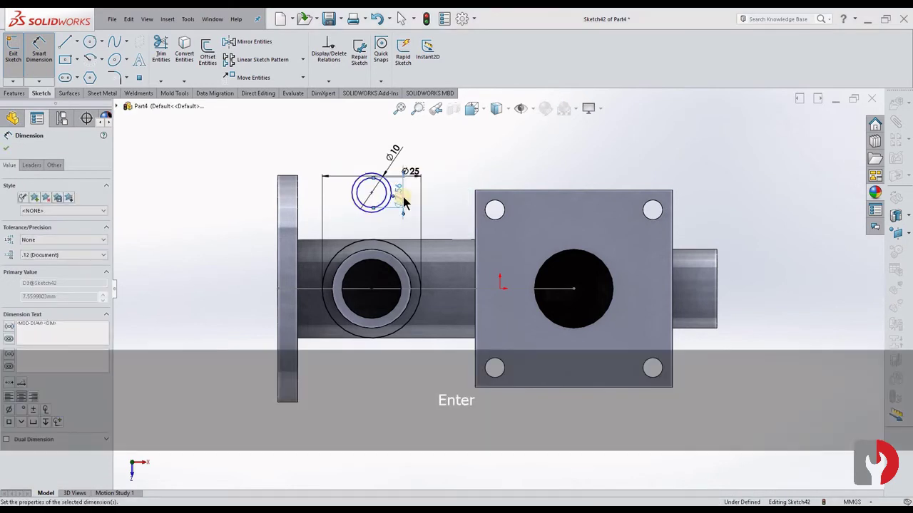
key("Escape")
key("Escape")
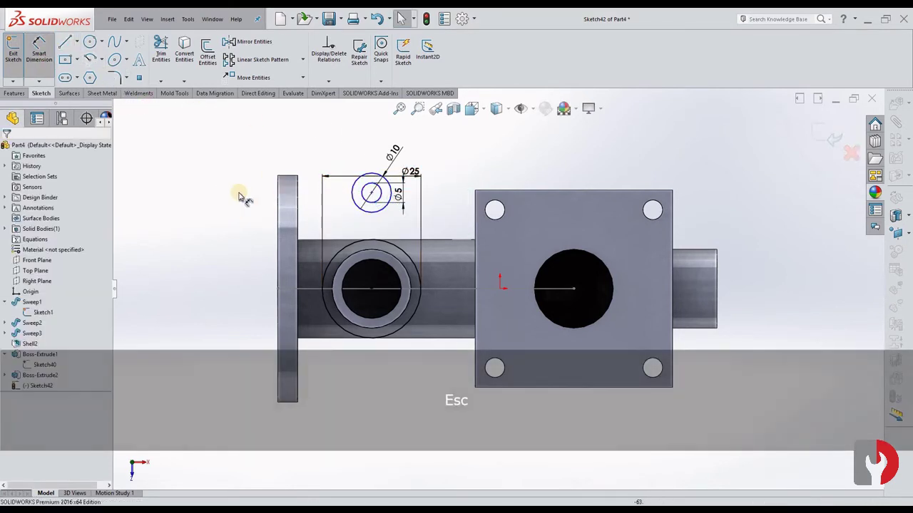
Step: Dimension the vertical distance between the small circles' centre and the branch centre as 17.5 mm
left_click(374, 292)
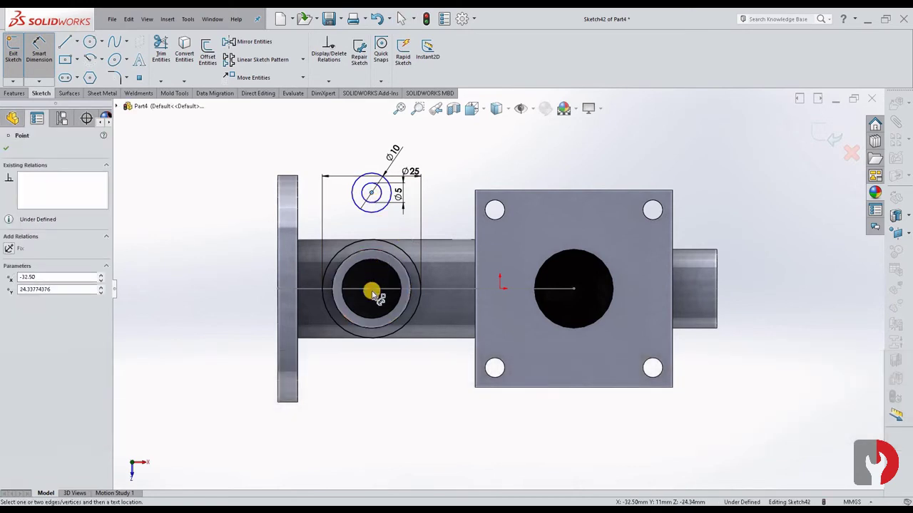
left_click(371, 289)
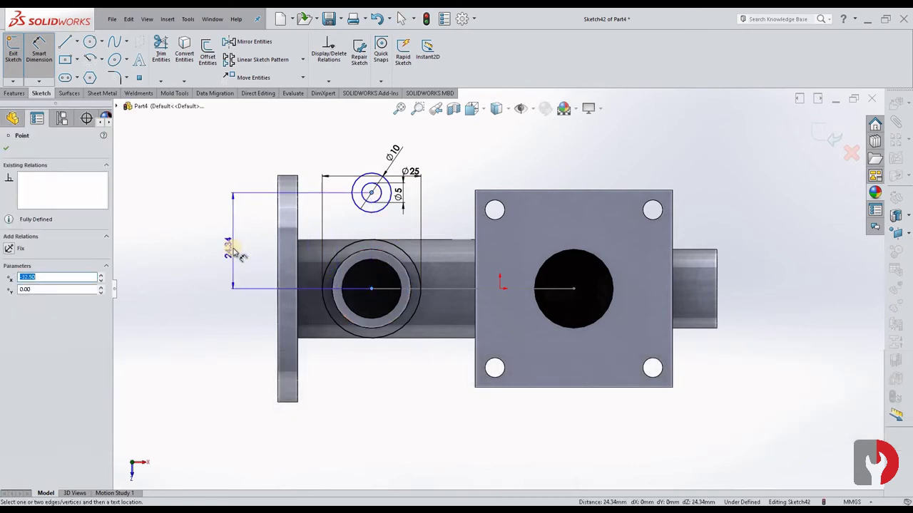
left_click(234, 251)
type("1")
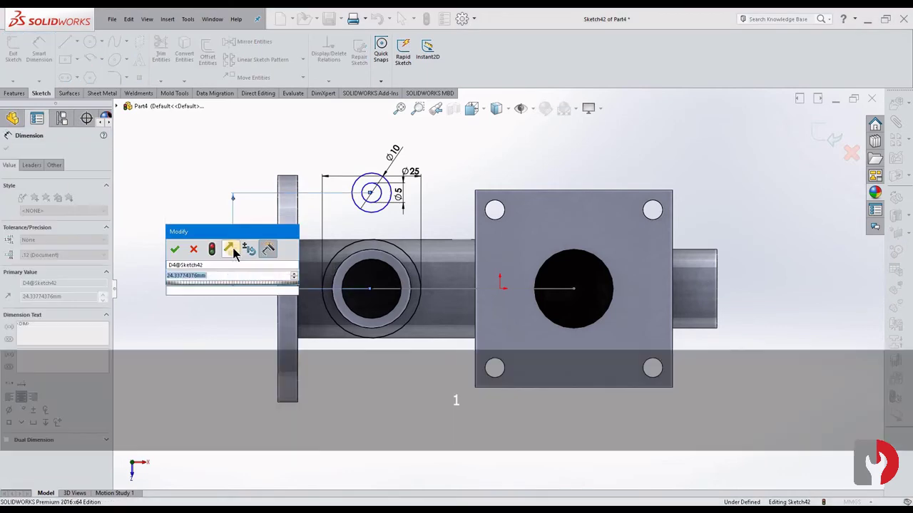
type("7.5")
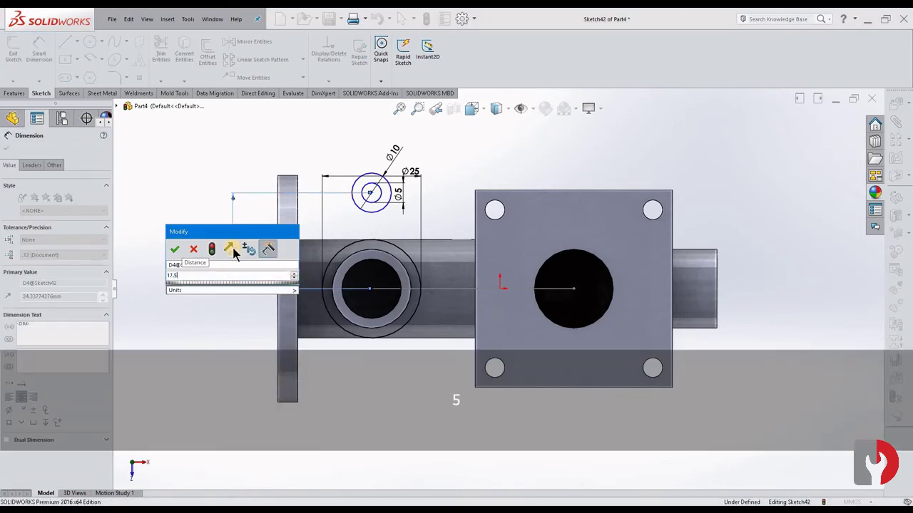
key("Return")
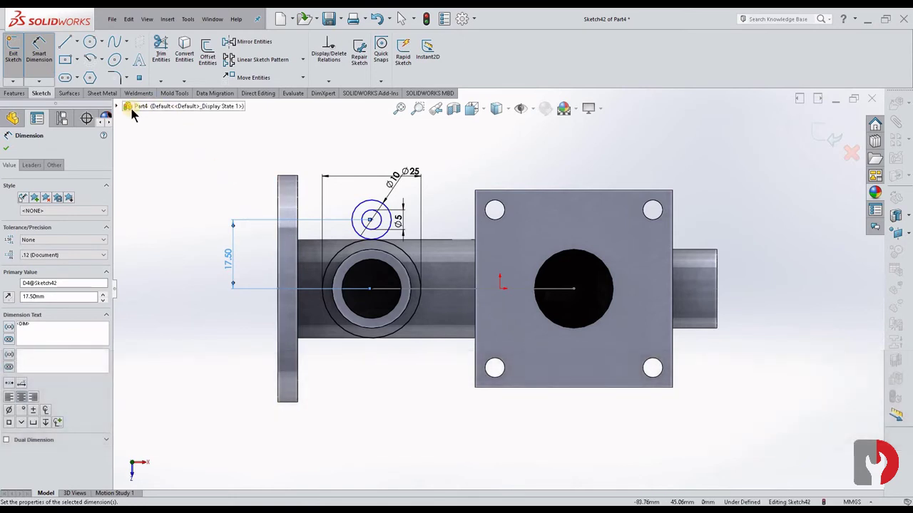
Step: Sketch a line about 15.9 mm long, tangent to the 10 mm circle, down to the left side of the 25 mm circle
key("l")
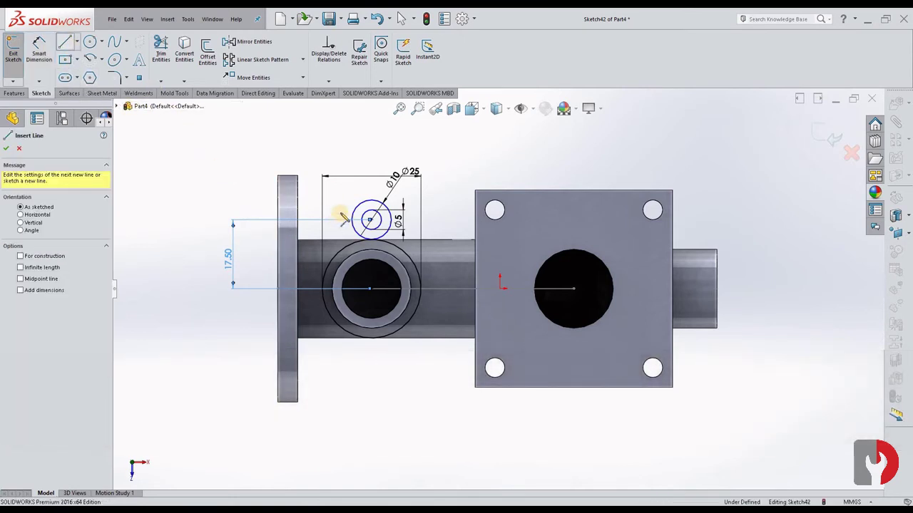
left_click(371, 220)
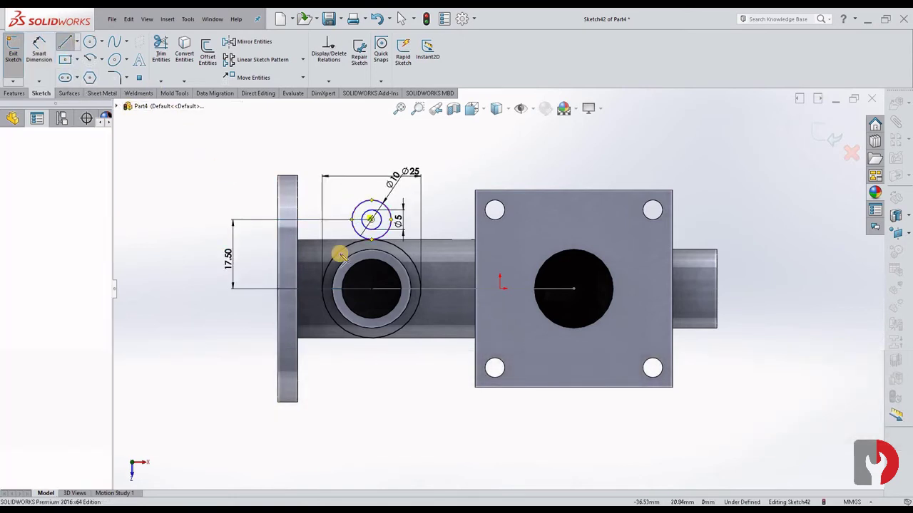
left_click(325, 268)
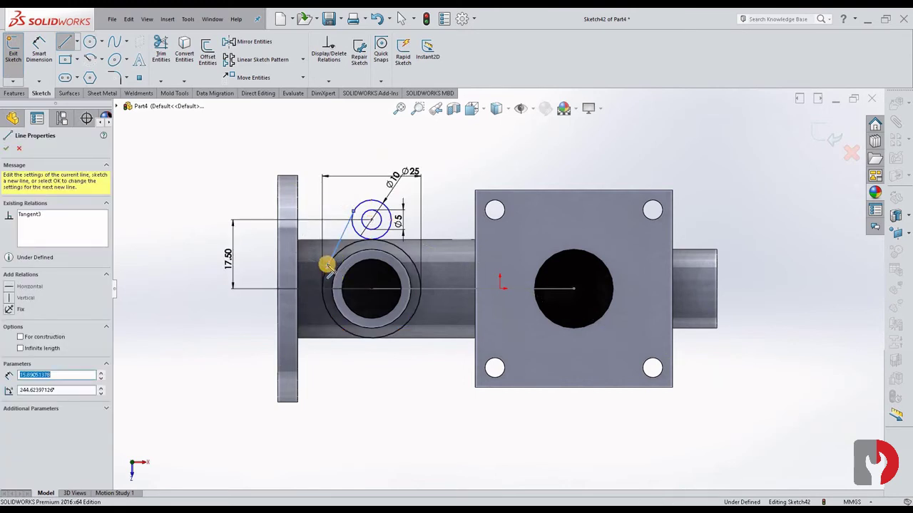
key("Escape")
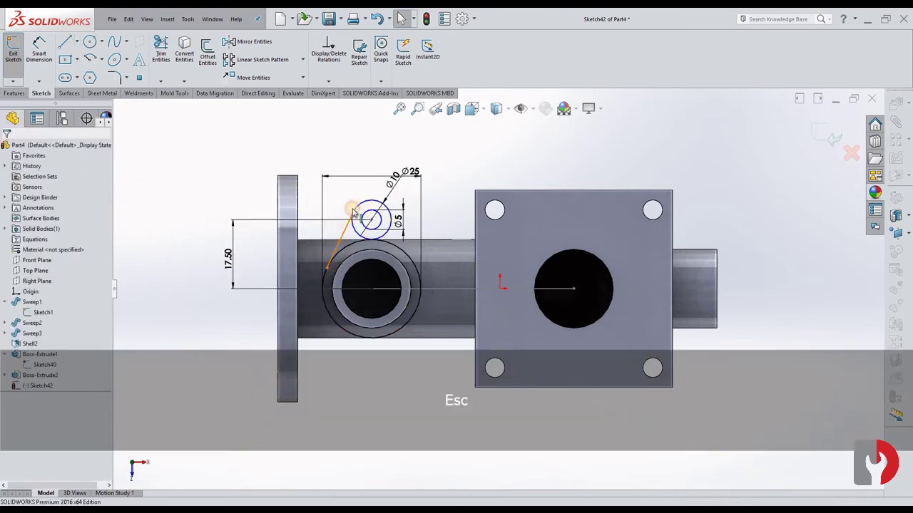
Step: Add a tangent relation between the slanted line and the 25 mm circle
left_click(353, 214)
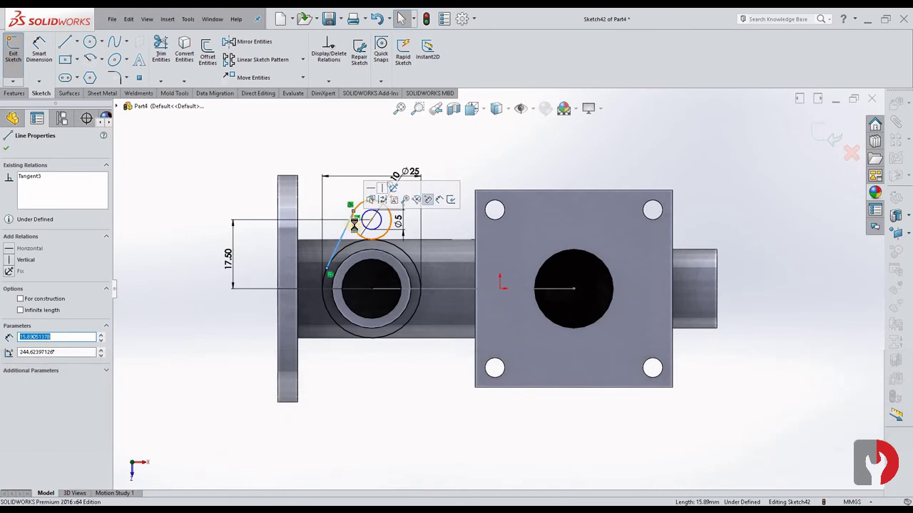
key("shift")
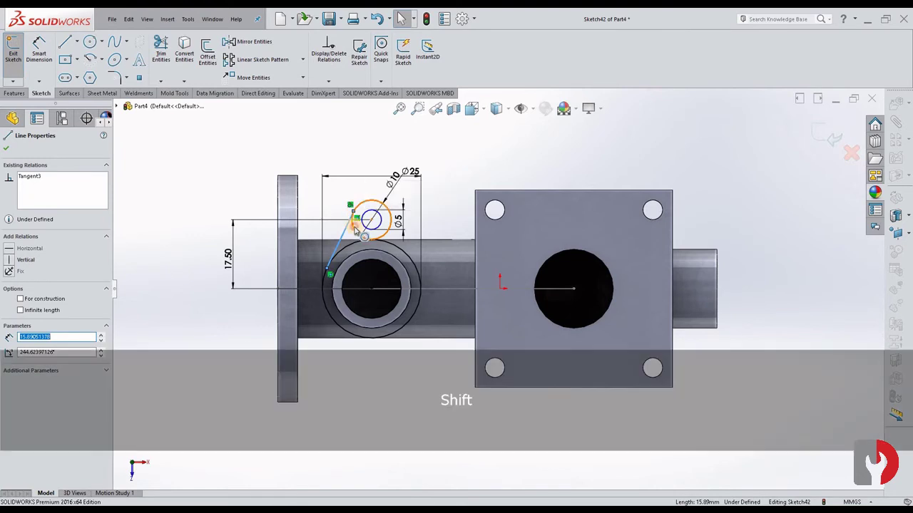
left_click(354, 224, "shift")
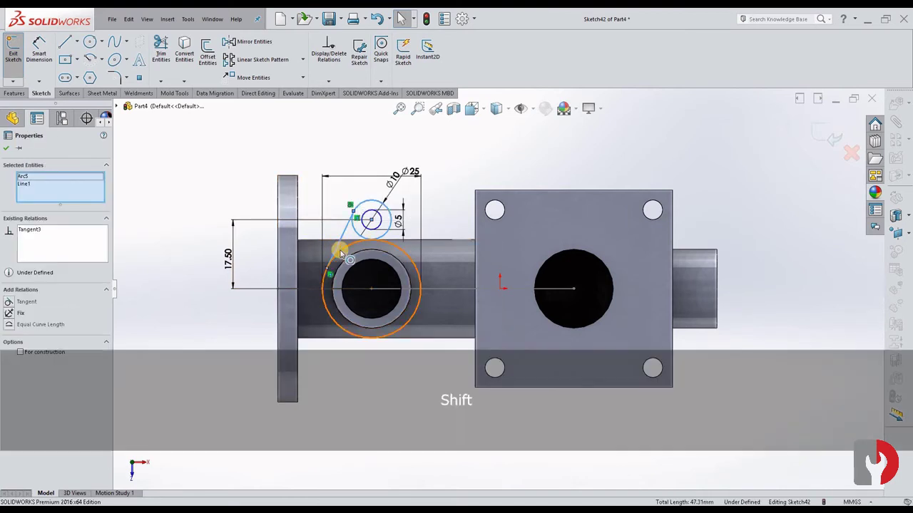
key("shift")
left_click(325, 303, "shift")
left_click(26, 302)
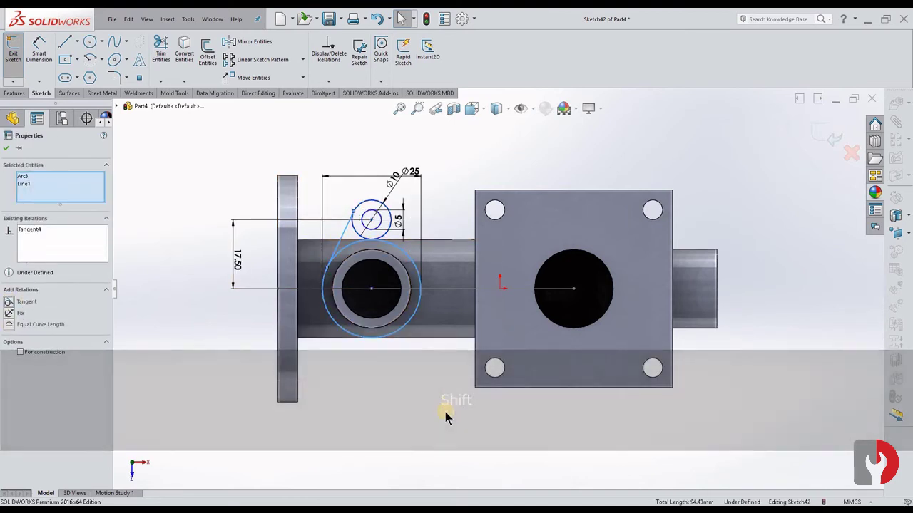
key("Escape")
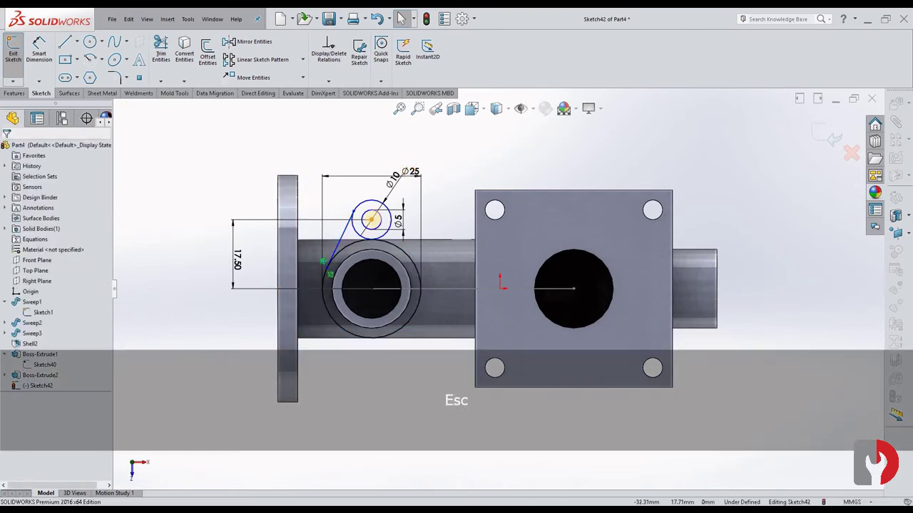
Step: Add a vertical relation between the small circles' centre and the branch centre
left_click(370, 287)
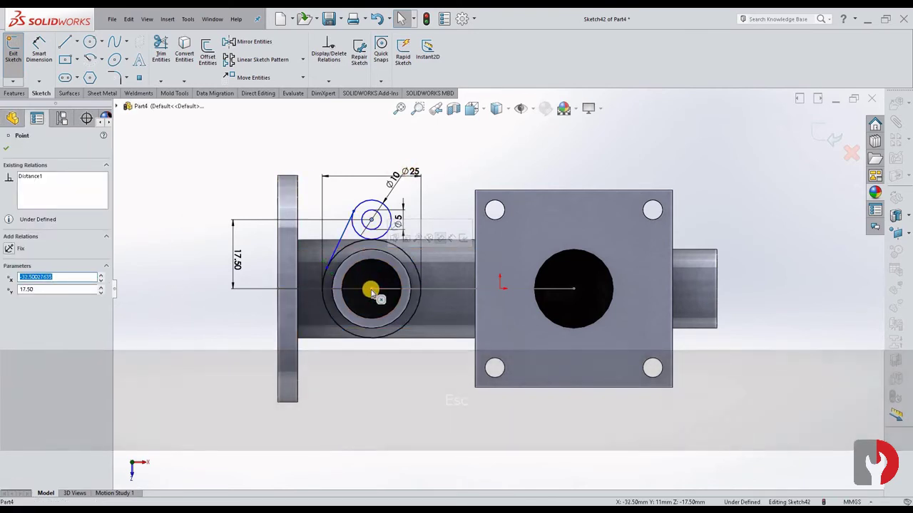
key("shift")
left_click(345, 289, "shift")
left_click(10, 314)
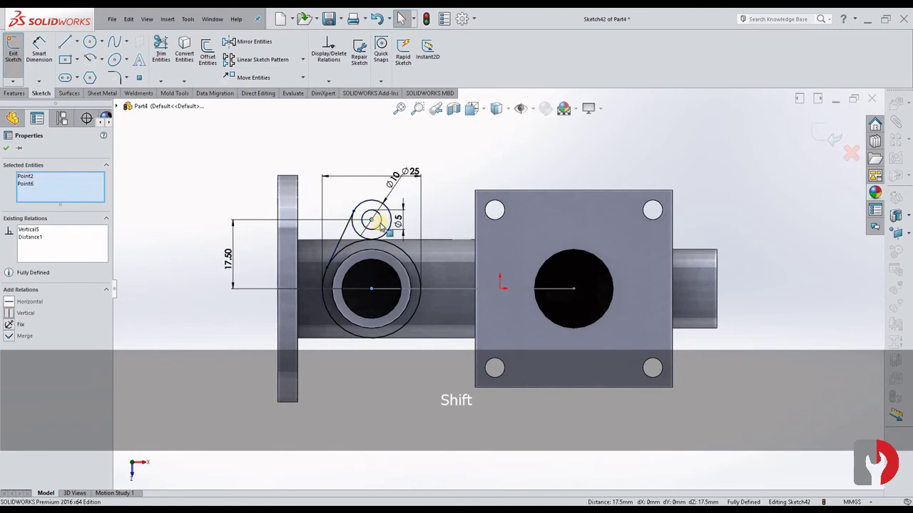
left_click(491, 157)
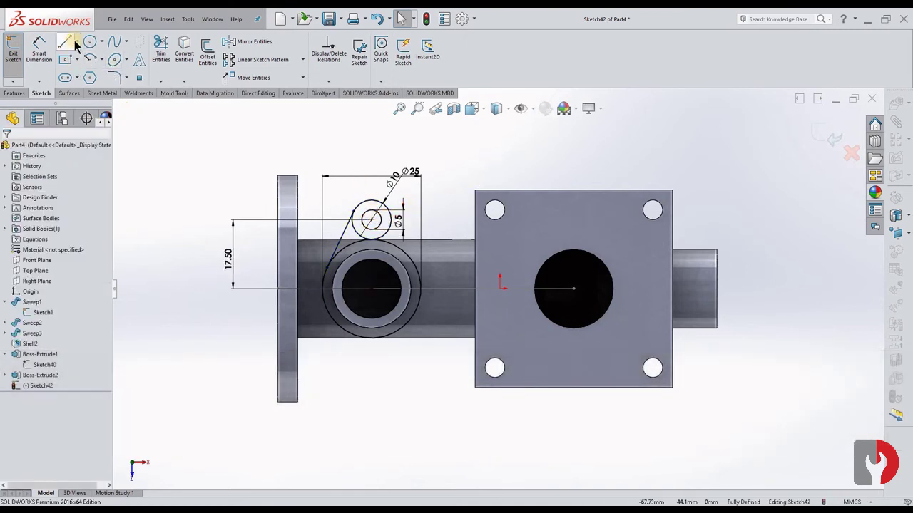
Step: Sketch a vertical centerline about 27 mm long above the branch centre and a horizontal one about 17 mm long to its right
left_click(78, 42)
left_click(89, 68)
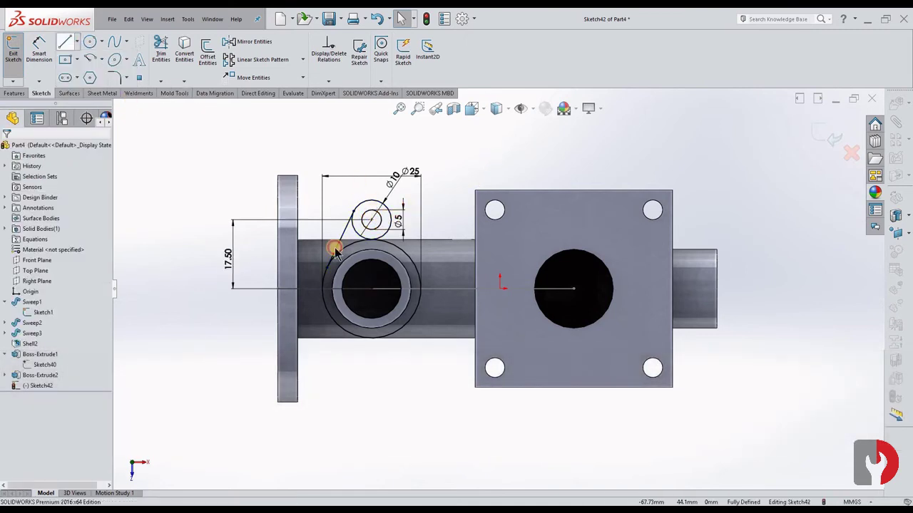
left_click(367, 198)
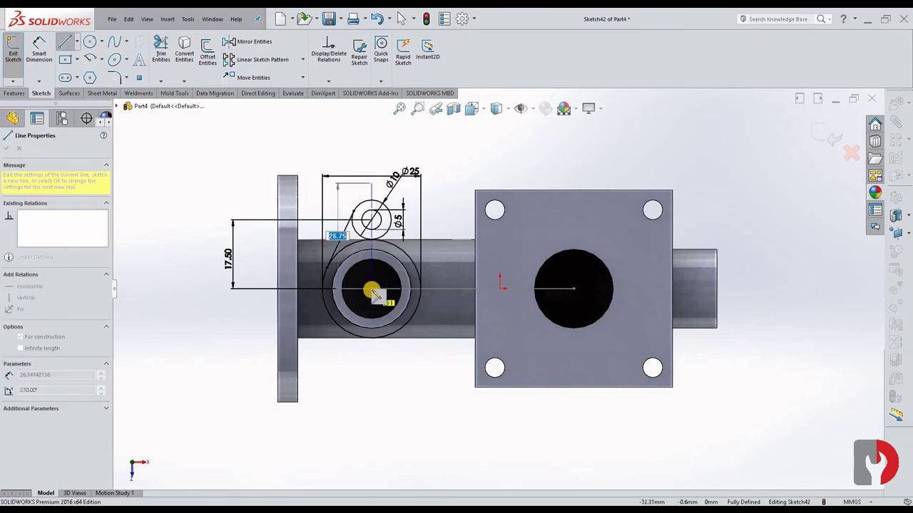
left_click(371, 289)
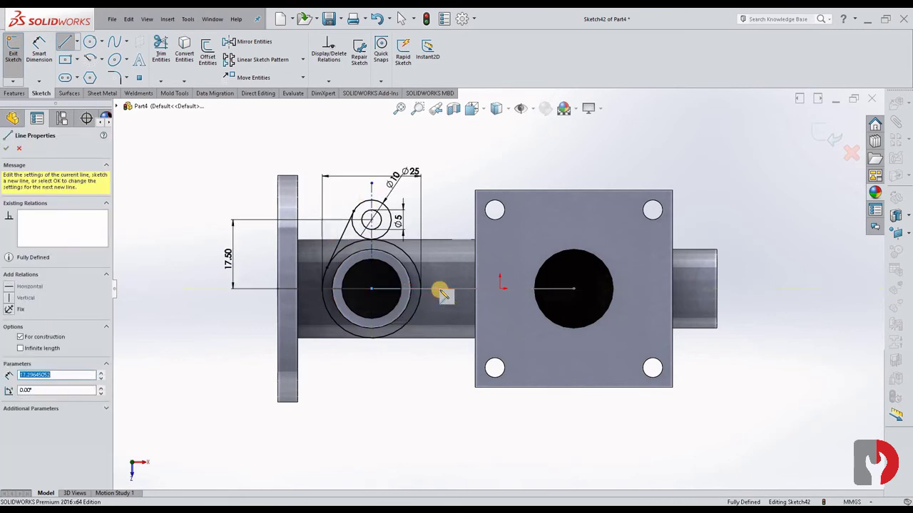
key("Escape")
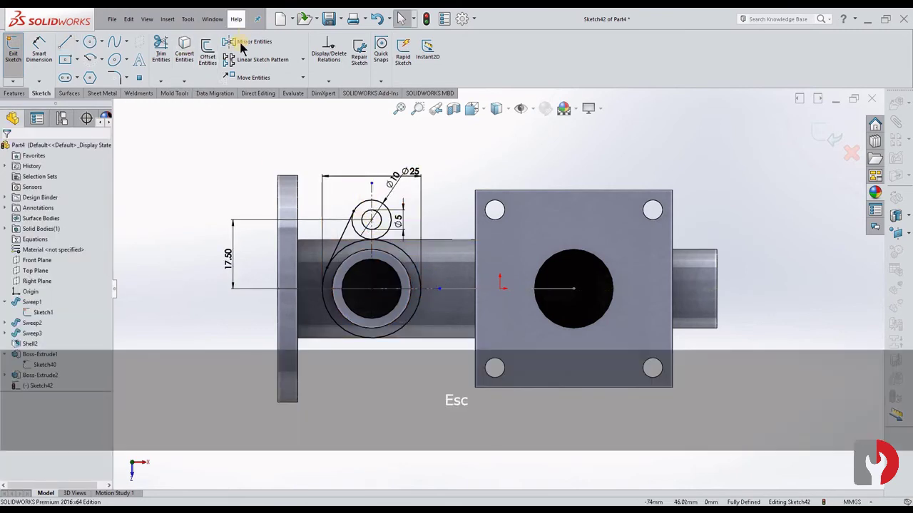
Step: Mirror the slanted tangent line about the vertical centerline
left_click(239, 43)
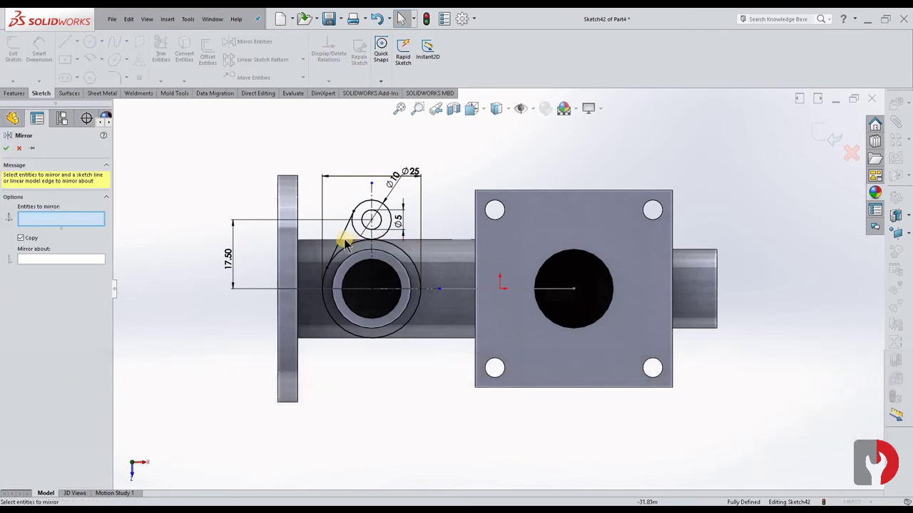
left_click(343, 235)
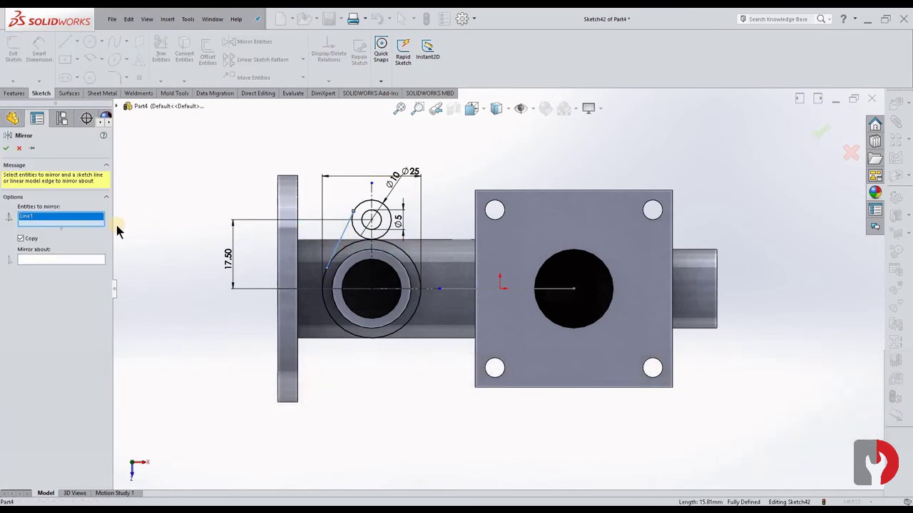
left_click(40, 260)
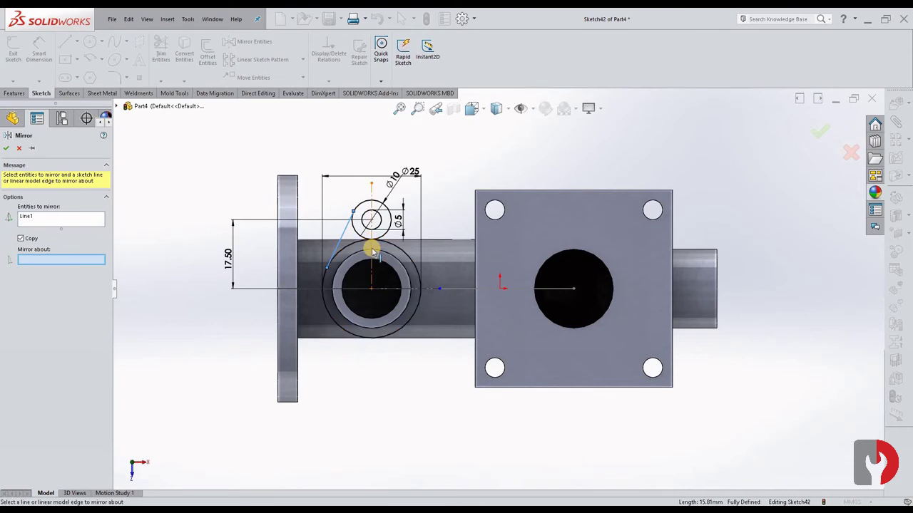
left_click(372, 251)
left_click(6, 149)
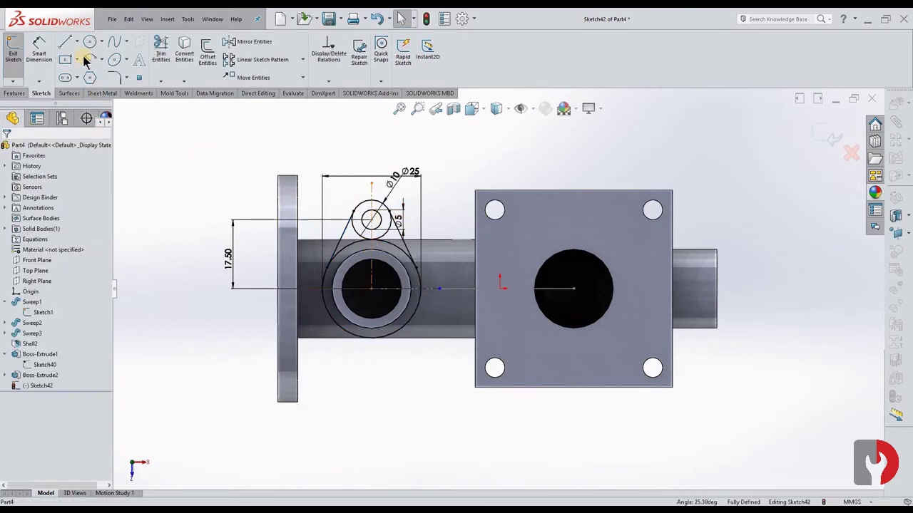
Step: Mirror the 10 mm and 5 mm circles and both tangent lines about the horizontal centerline
left_click(281, 41)
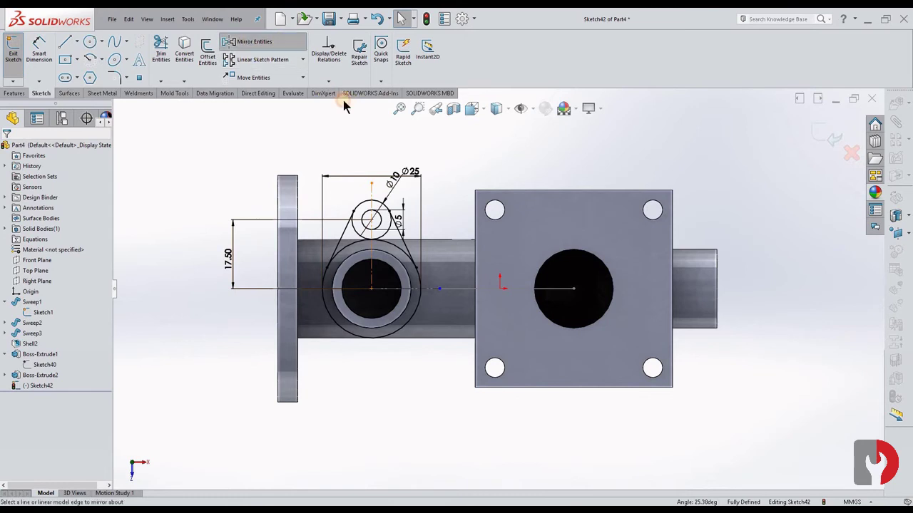
left_click(380, 207)
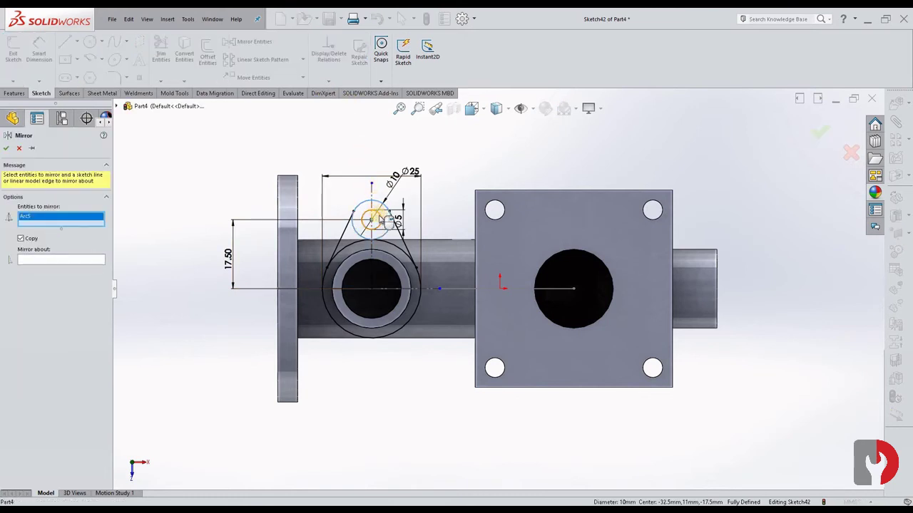
left_click(382, 218)
left_click(350, 233)
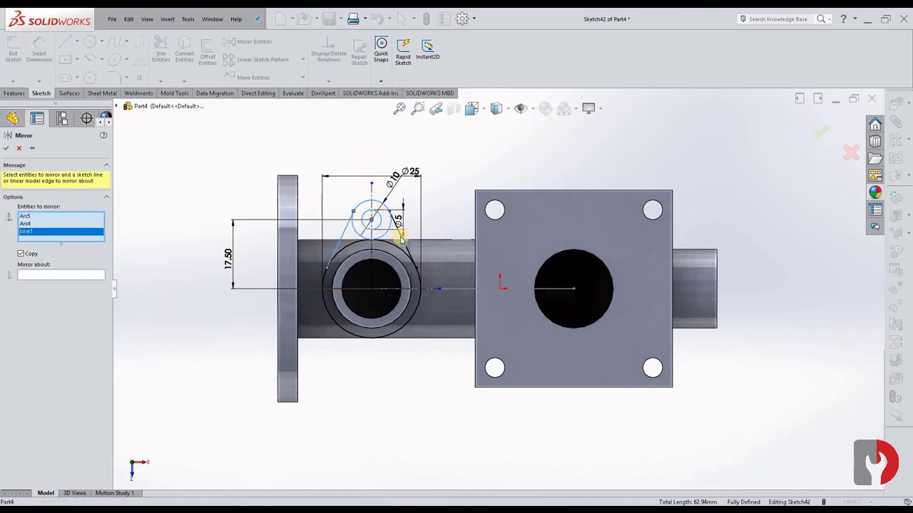
left_click(405, 243)
left_click(61, 284)
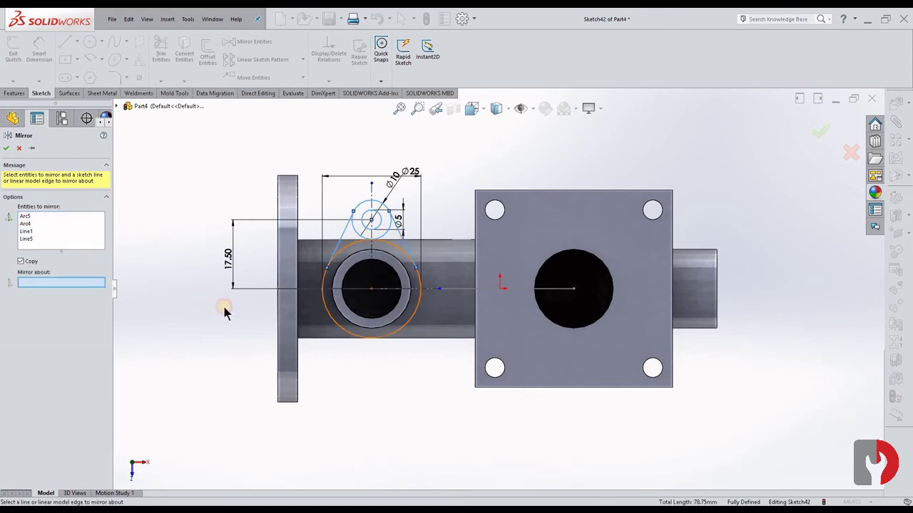
left_click(435, 289)
key("Return")
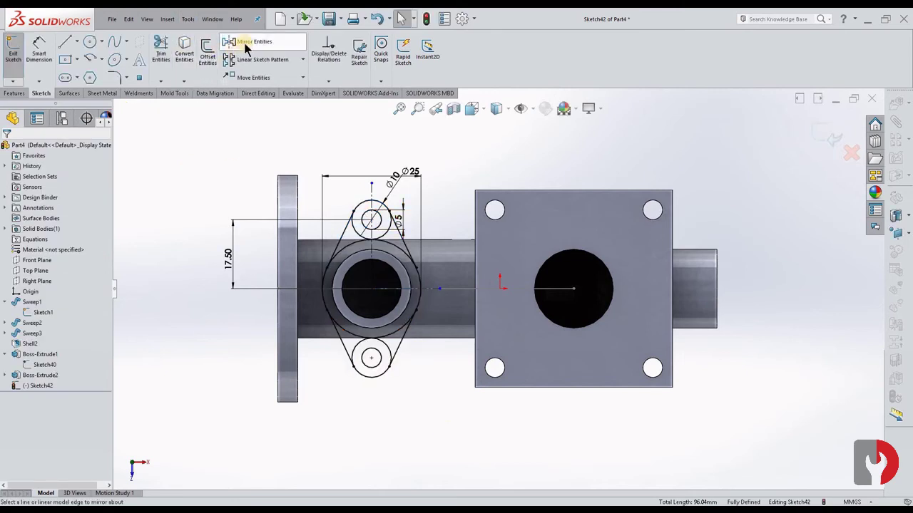
Step: Trim the inner arcs of the 25 mm and both 10 mm circles with Power trim, leaving one closed two-lug outline
left_click(161, 50)
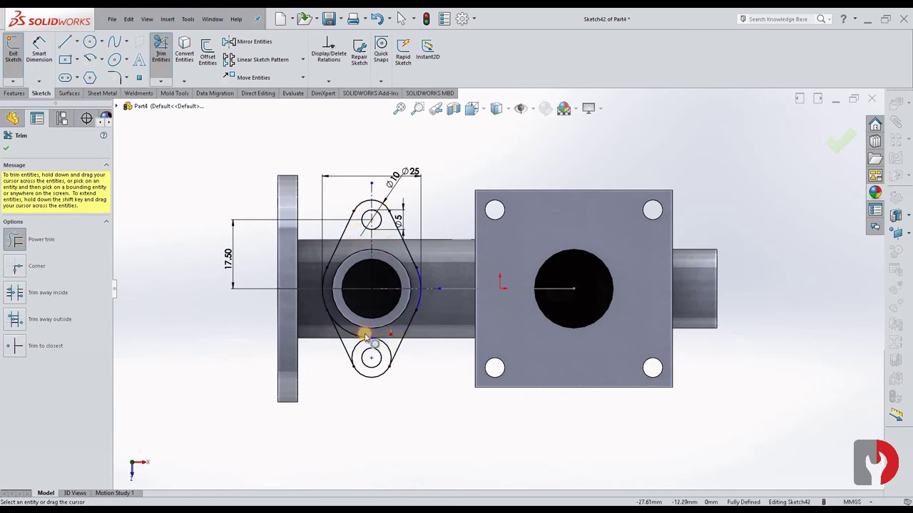
mouse_move(353, 339)
left_mouse_down()
mouse_move(358, 351)
mouse_move(407, 335)
mouse_move(499, 271)
left_mouse_up()
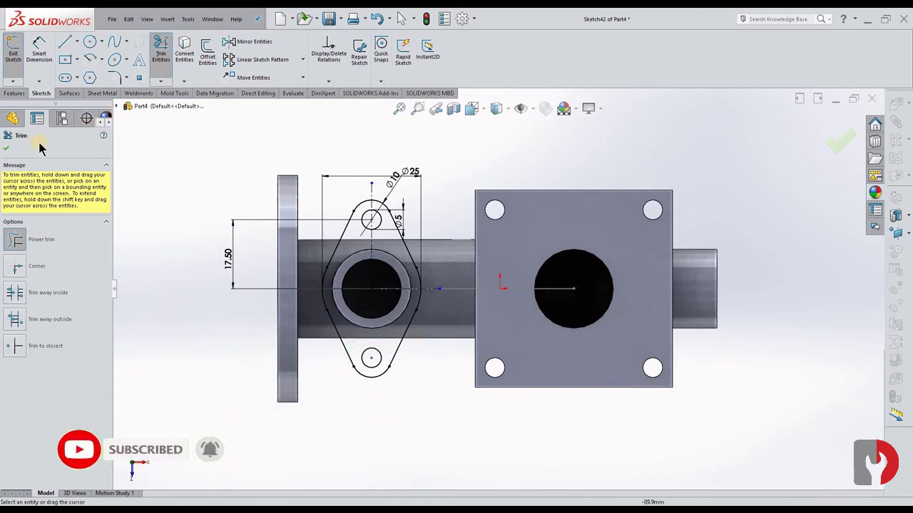
Step: Extrude the two-lug outline 5 mm in the reversed direction, down around the upright branch, merged with the pipe body
left_click(6, 150)
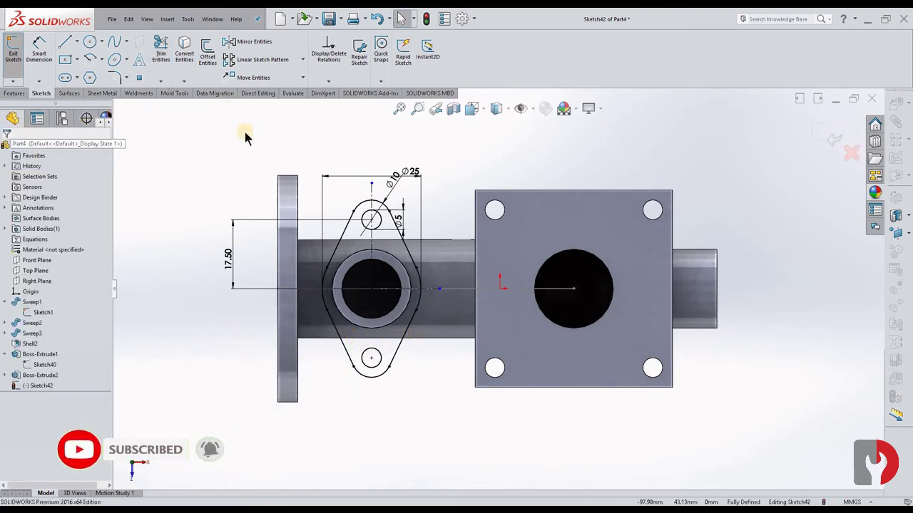
left_click(817, 132)
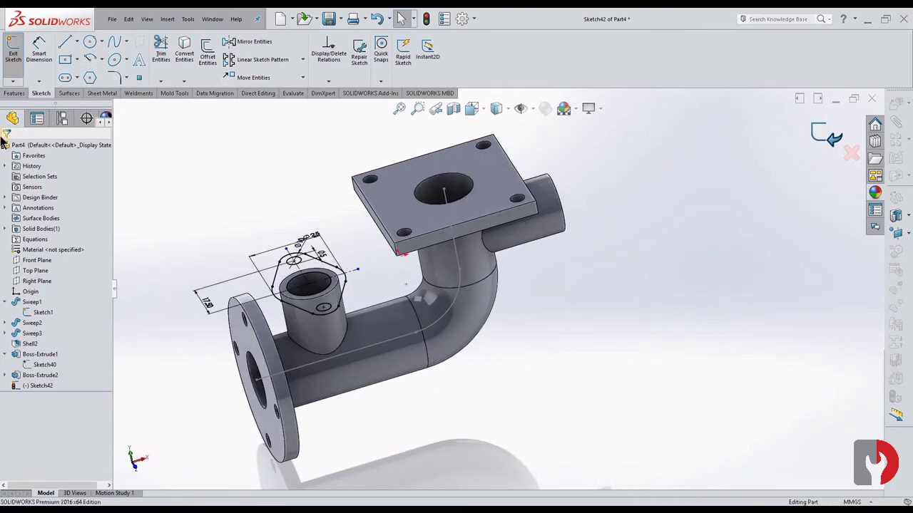
left_click(17, 52)
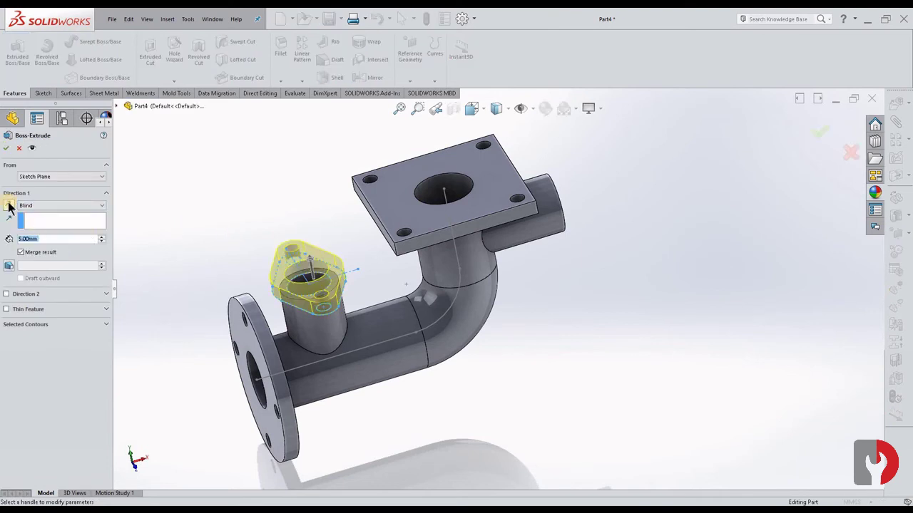
left_click(8, 206)
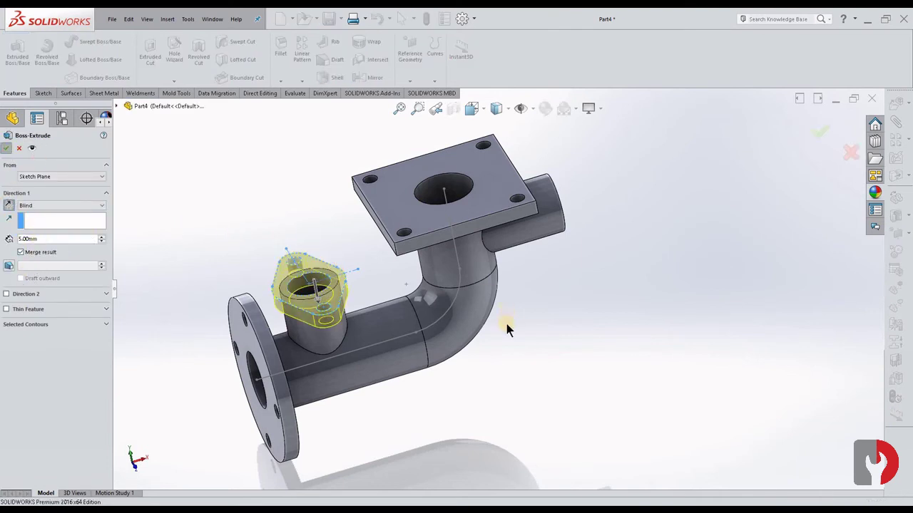
key("Return")
Step: Fillet the four vertical corner edges of the square flange with a 5 mm radius
middle_click_drag(504, 366, 467, 287)
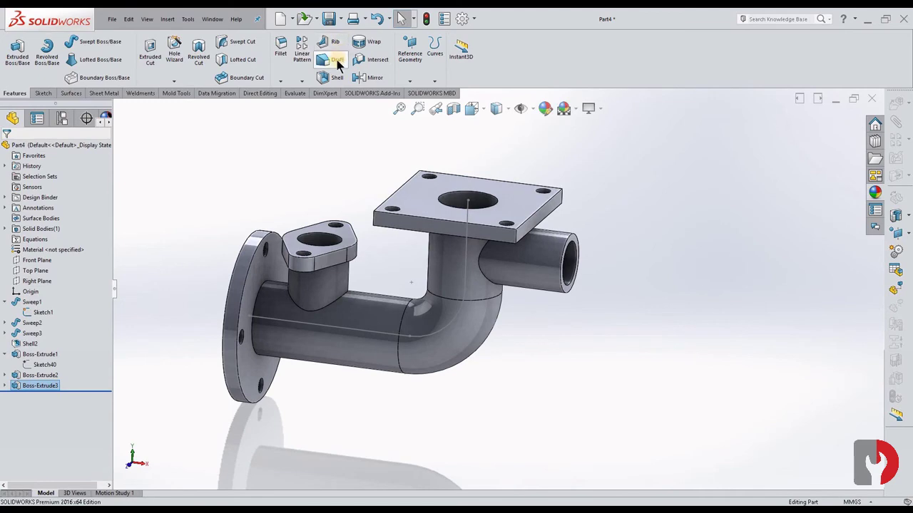
left_click(507, 243)
mouse_move(581, 289)
middle_mouse_down()
mouse_move(583, 341)
mouse_move(525, 271)
middle_mouse_up()
left_click(522, 275)
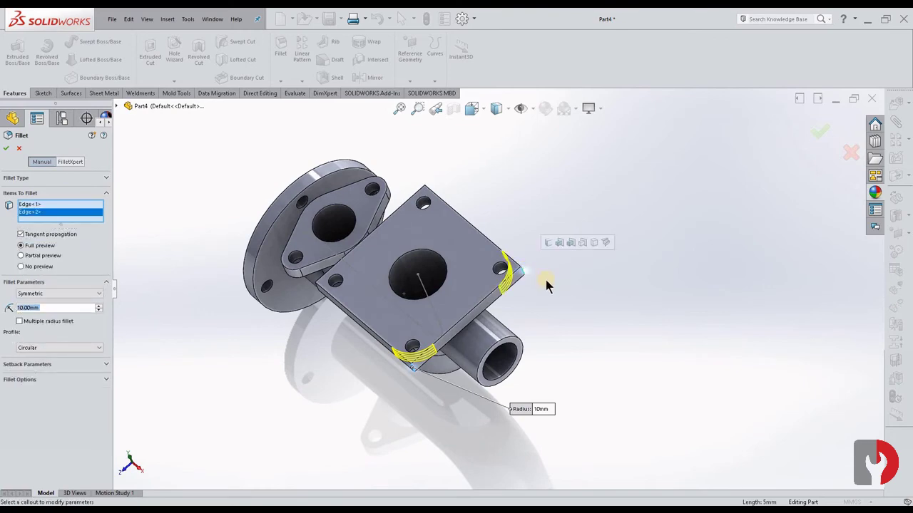
middle_click_drag(606, 281, 497, 323)
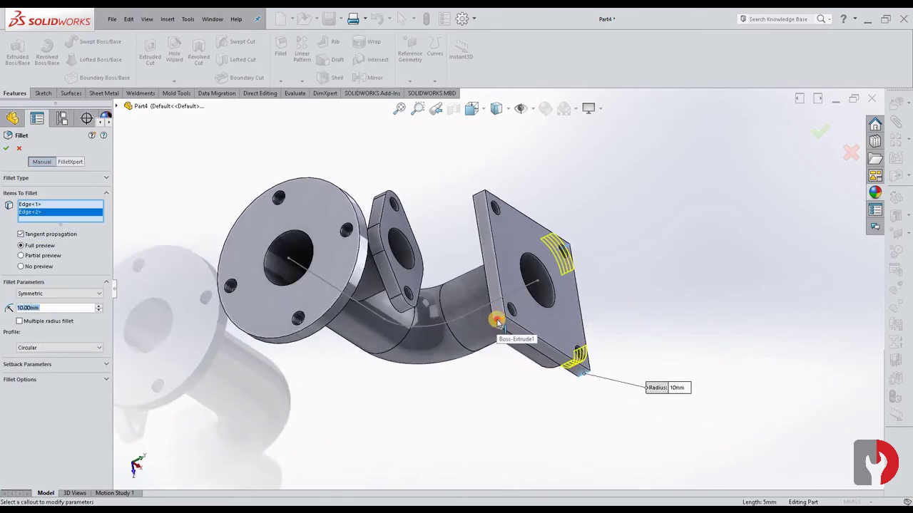
left_click(497, 323)
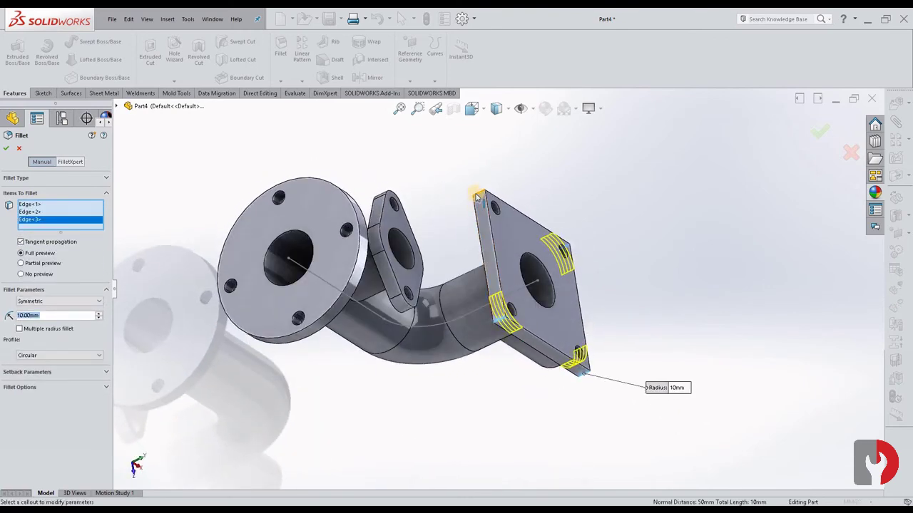
left_click(482, 202)
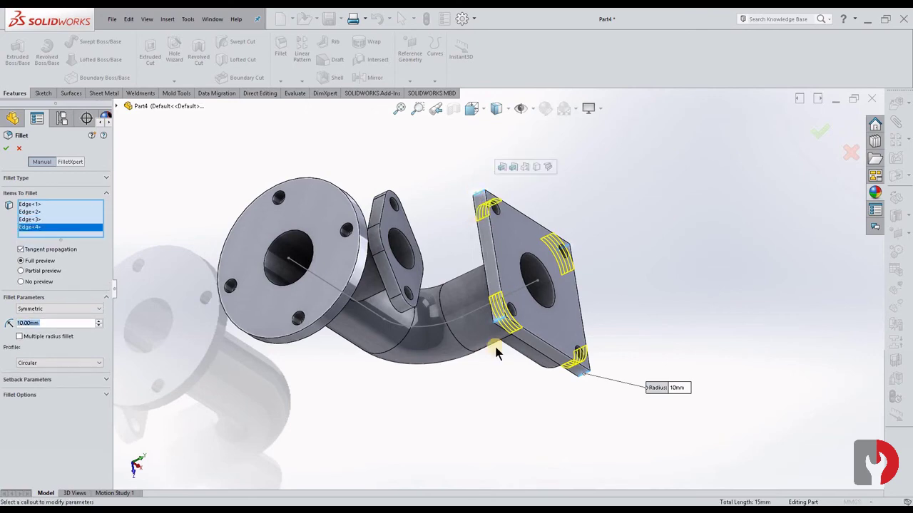
middle_click_drag(497, 351, 452, 350)
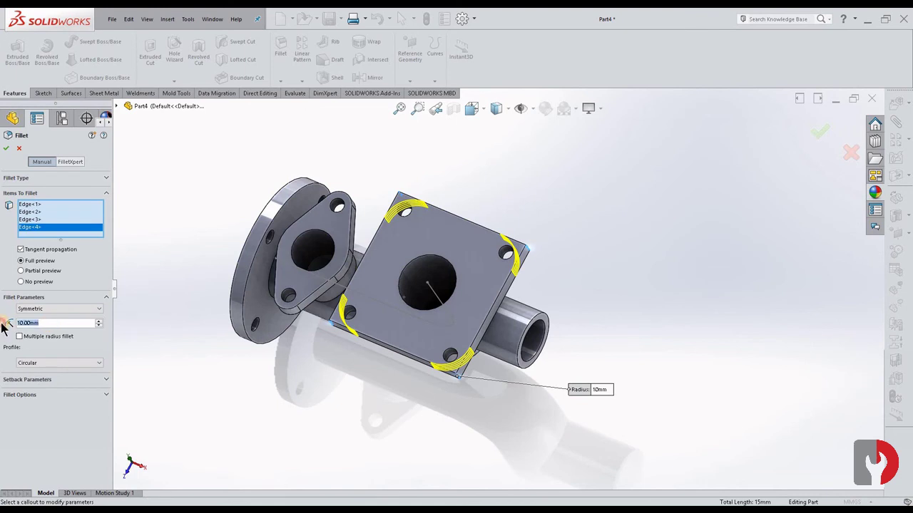
type("5")
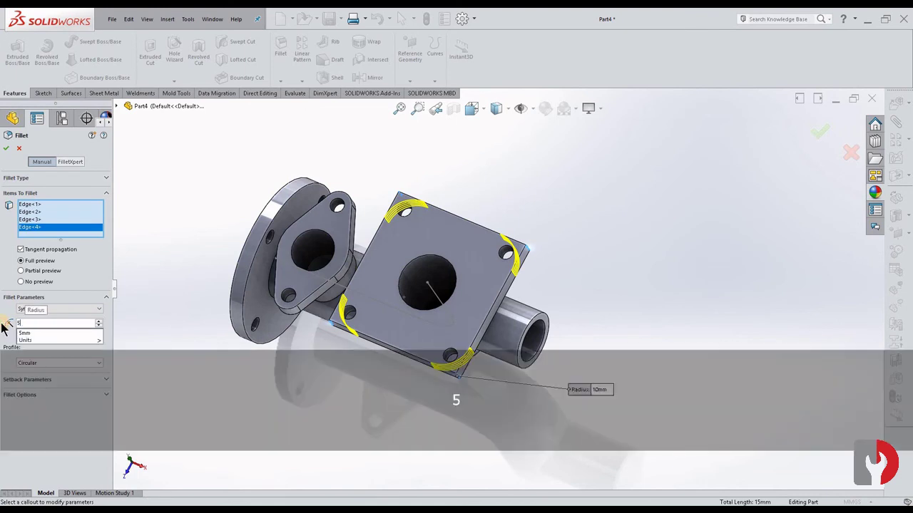
key("Return")
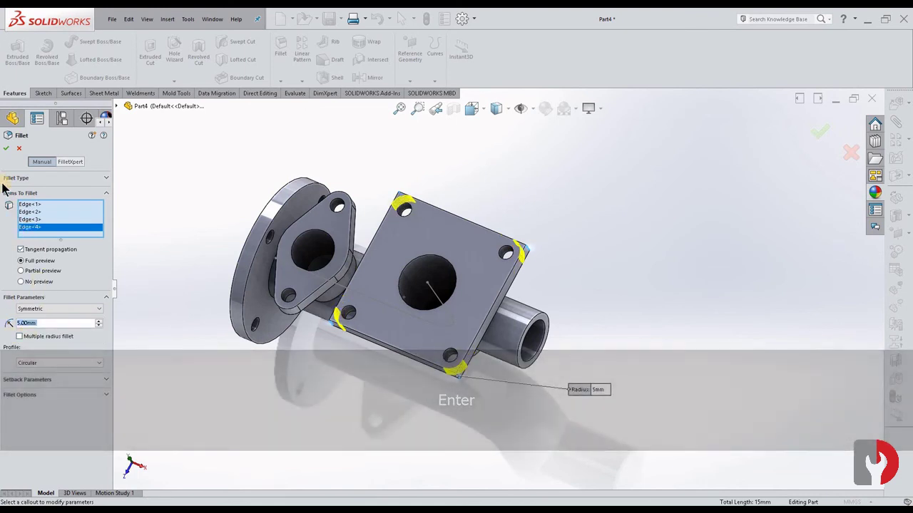
right_click(266, 339)
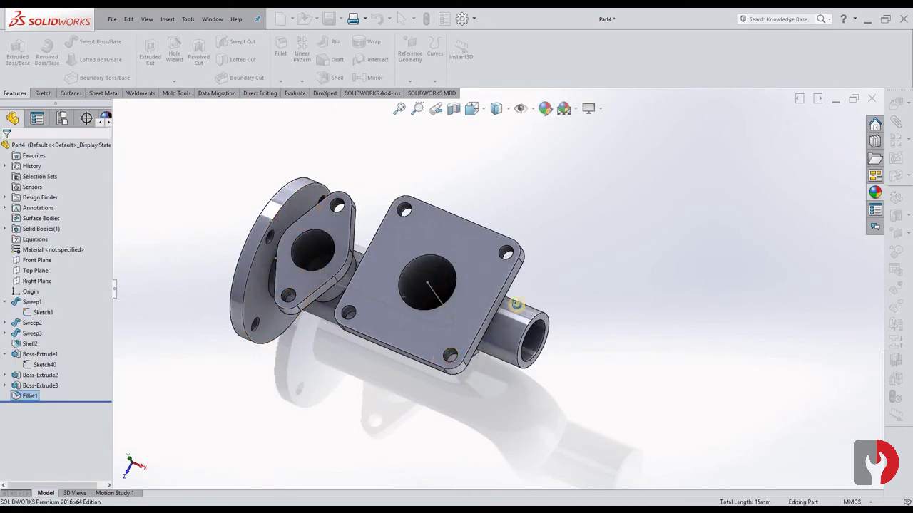
Step: Fillet the five junction edges where the three flanges meet their pipes and both side branches meet the main pipe, with a 5 mm radius
middle_click_drag(473, 380, 492, 285)
left_click(285, 57)
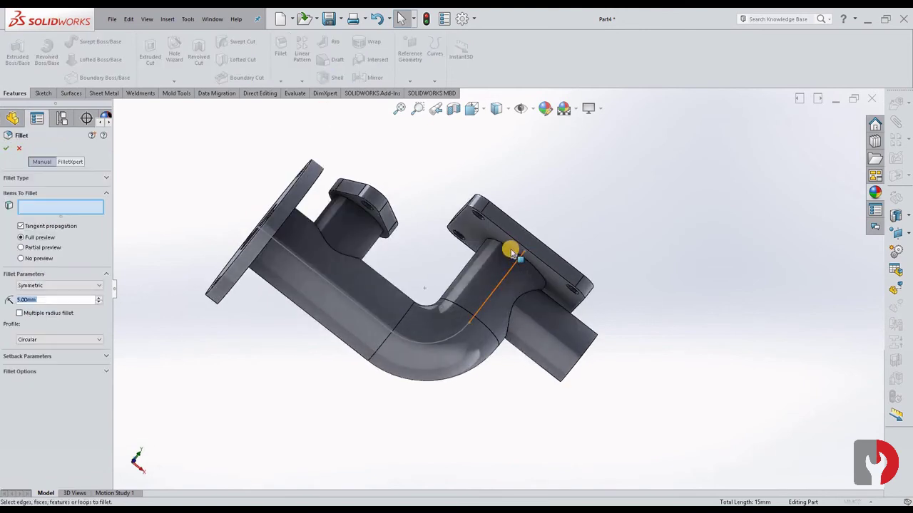
left_click(510, 255)
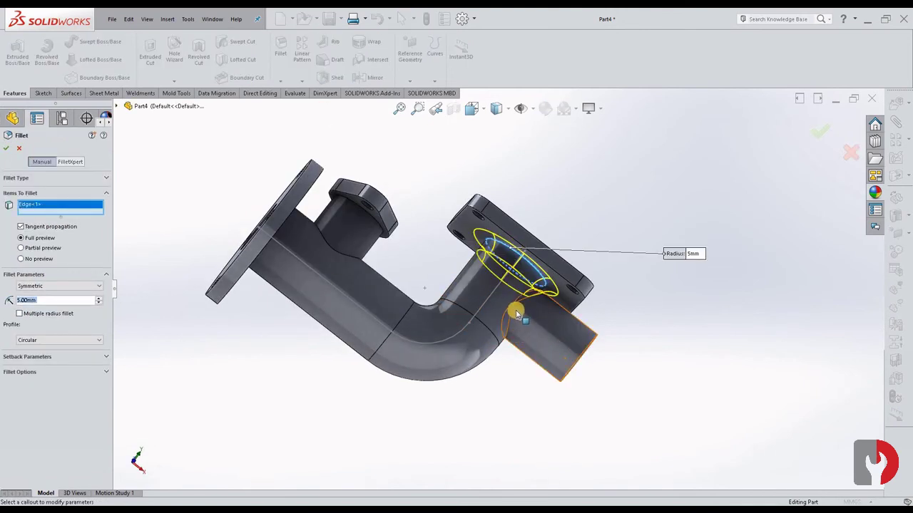
middle_click_drag(535, 346, 249, 292)
left_click(480, 299)
left_click(315, 251)
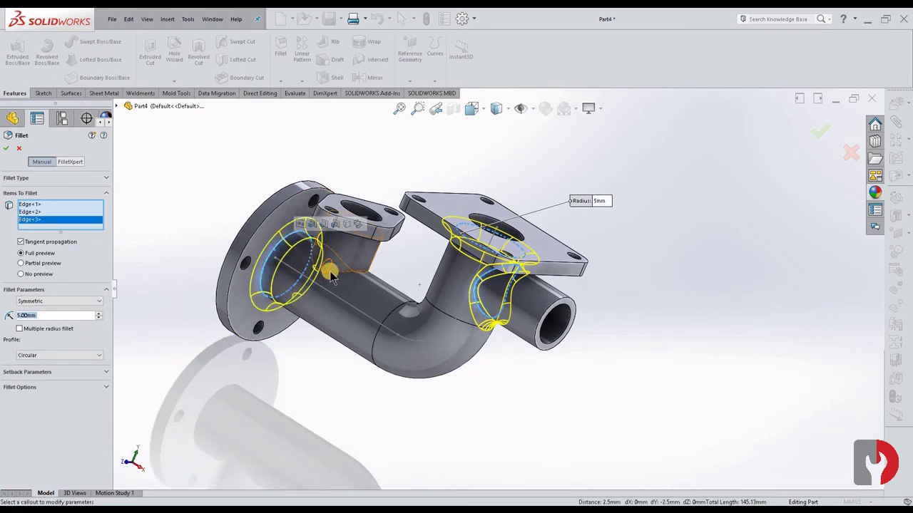
left_click(331, 271)
middle_click_drag(332, 272, 349, 244)
left_click(349, 239)
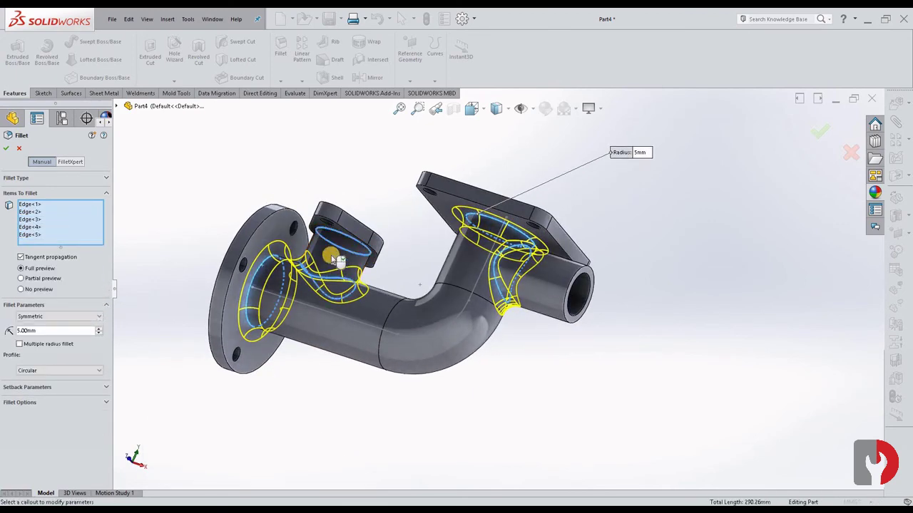
middle_click_drag(313, 355, 349, 359)
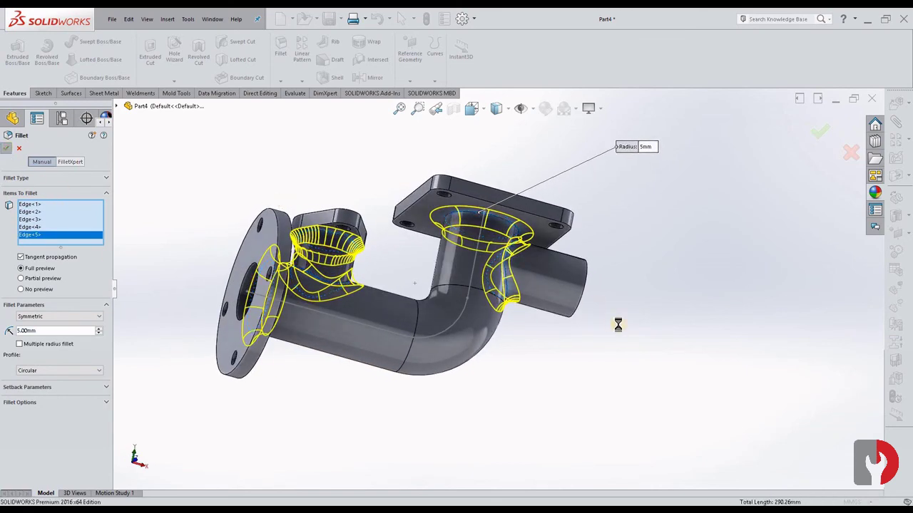
key("Return")
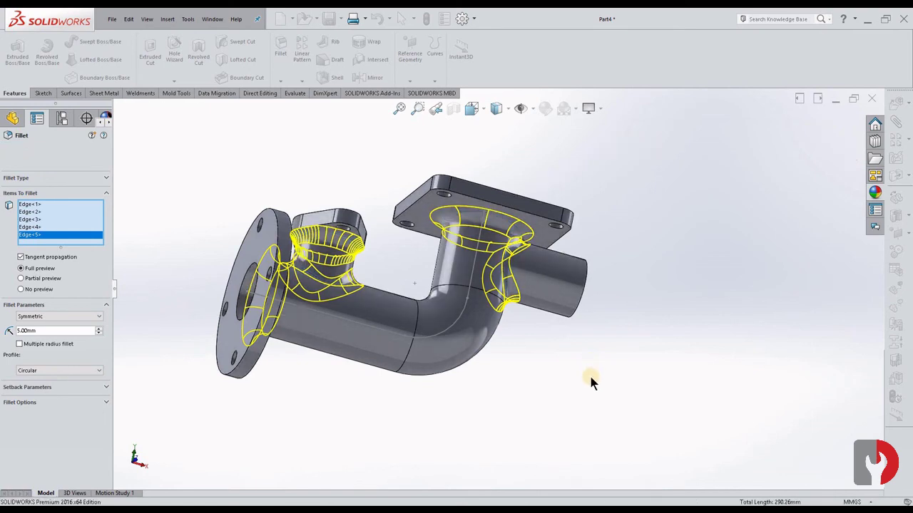
Step: Set the model's display style to shaded without edges
middle_click_drag(549, 328, 473, 128)
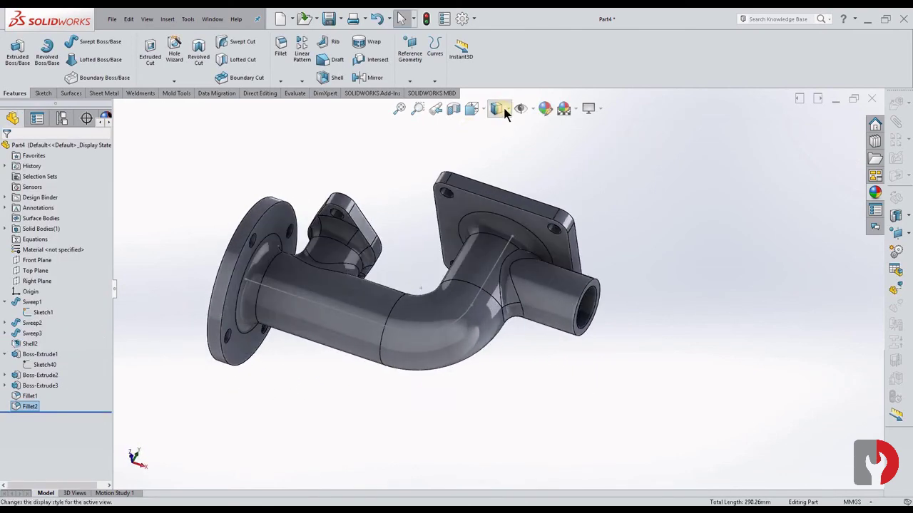
left_click(506, 110)
left_click(497, 146)
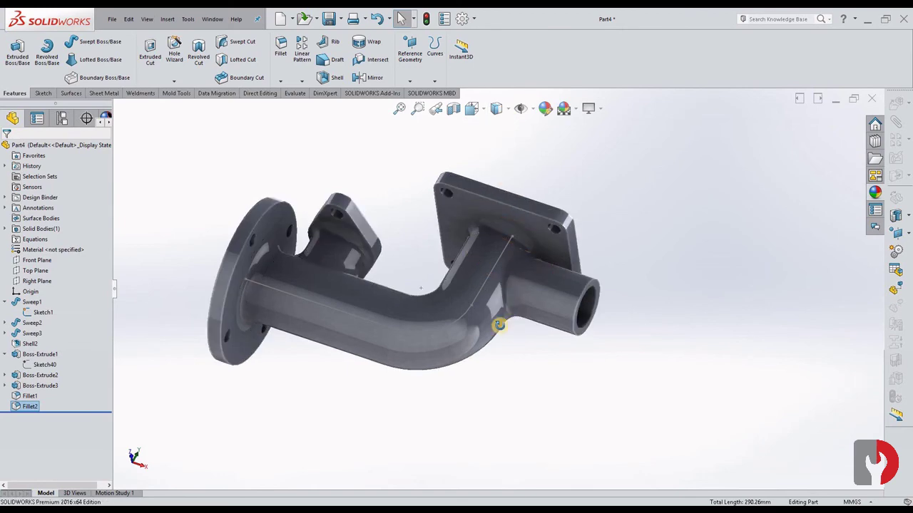
mouse_move(495, 321)
middle_mouse_down()
mouse_move(456, 321)
mouse_move(459, 346)
mouse_move(516, 369)
mouse_move(564, 413)
mouse_move(504, 421)
mouse_move(444, 373)
mouse_move(320, 326)
mouse_move(316, 309)
mouse_move(426, 233)
mouse_move(399, 236)
middle_mouse_up()
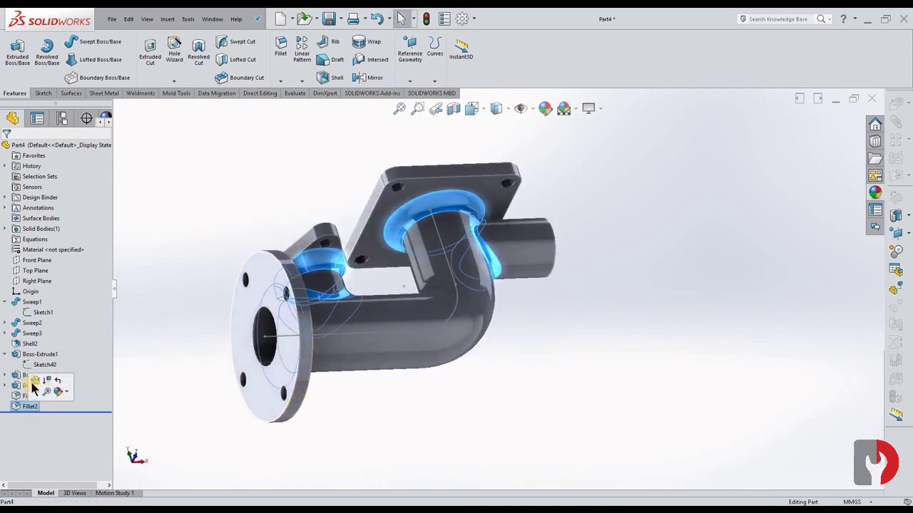
Step: Edit the fillet on the flange and branch junctions, setting its radius to 2 mm
left_click(31, 386)
right_click(30, 407)
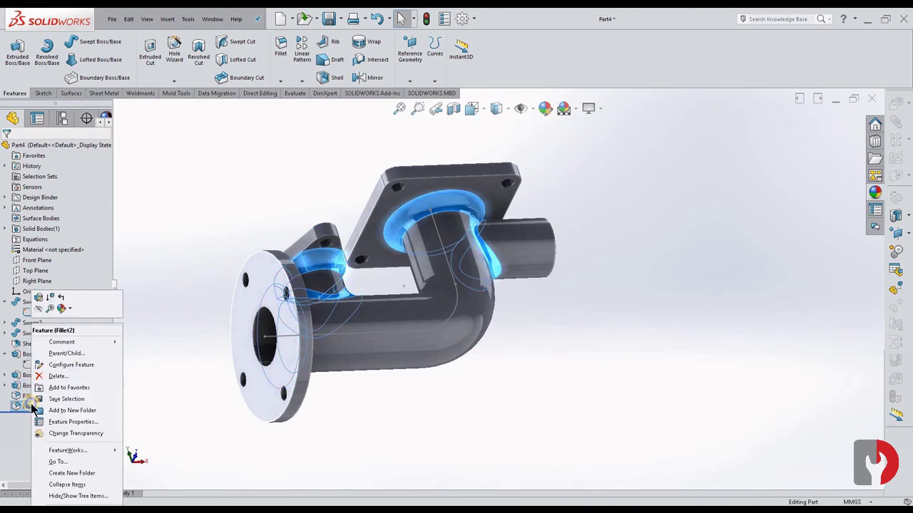
left_click(39, 299)
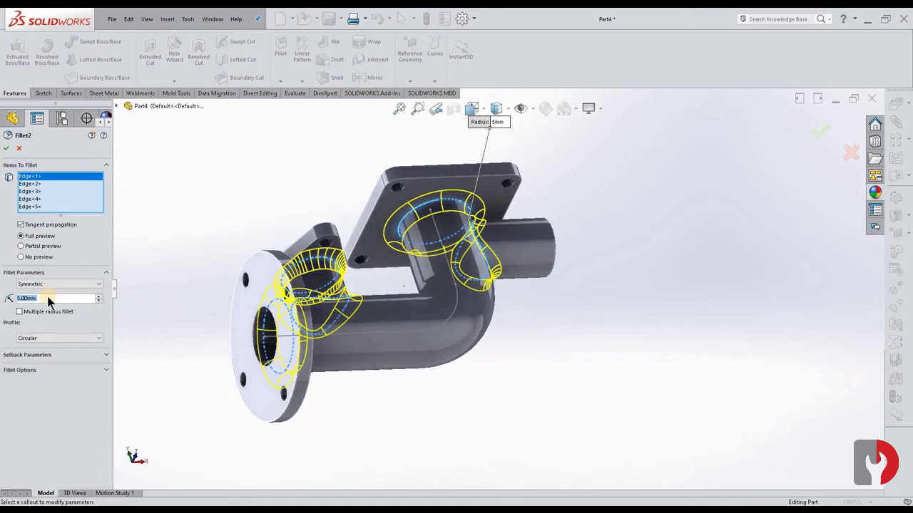
type("2")
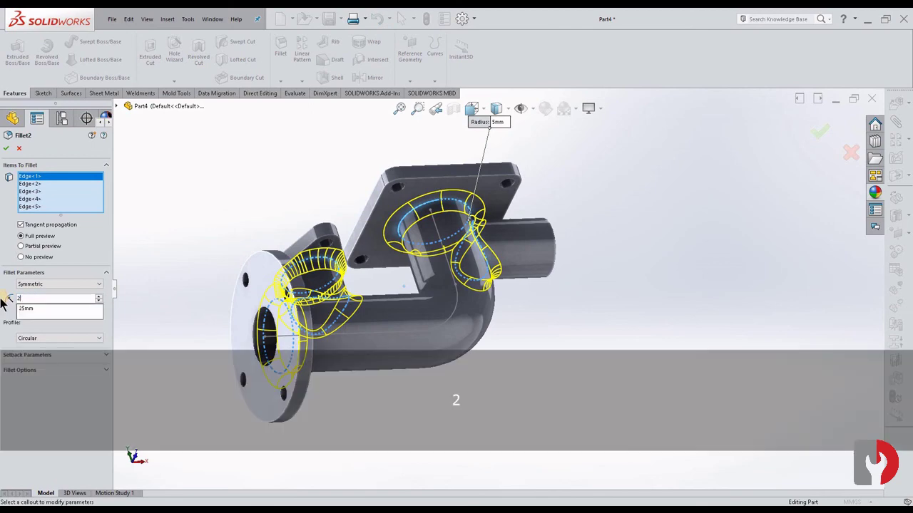
key("Return")
left_click(5, 148)
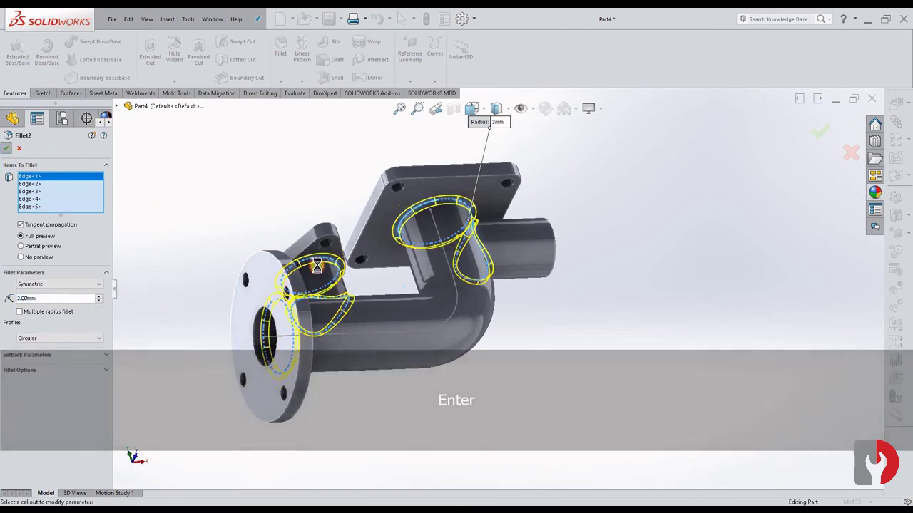
middle_click_drag(531, 374, 408, 330)
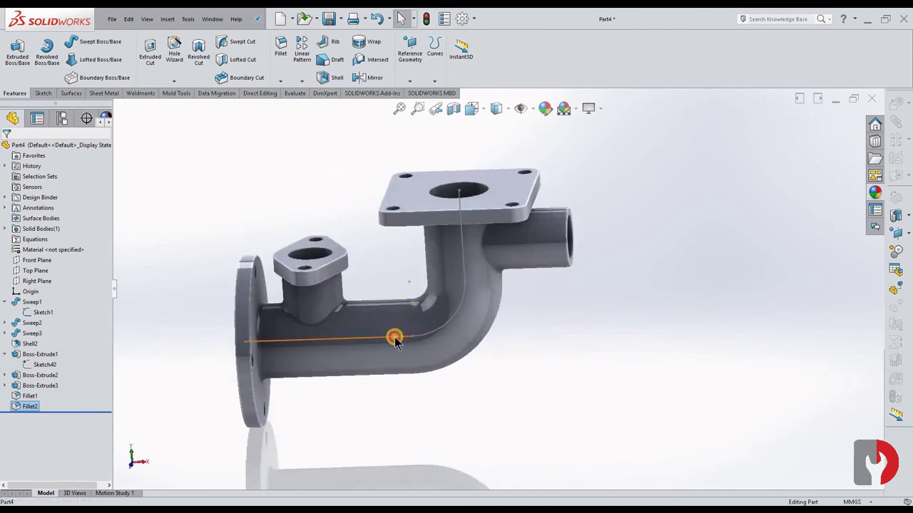
Step: Hide the sweep path sketch that runs along the centre of the main pipe
left_click(396, 341)
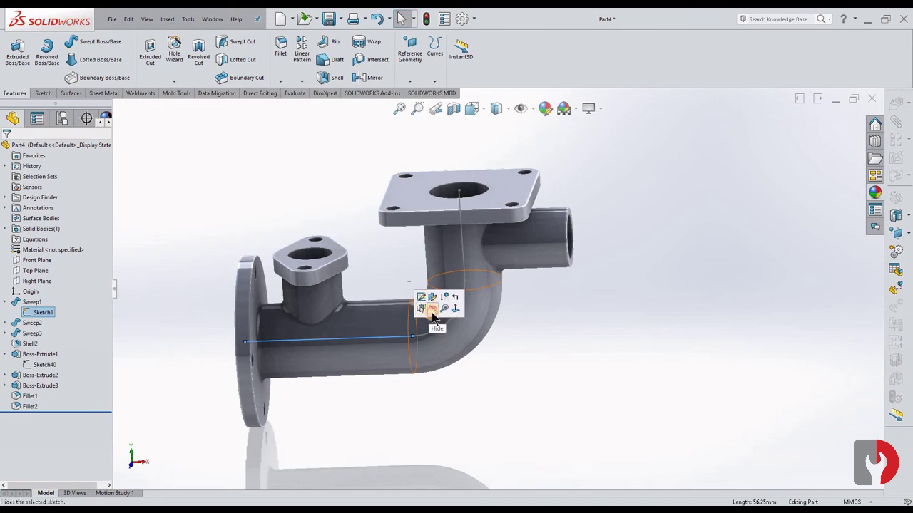
left_click(433, 314)
mouse_move(534, 399)
middle_mouse_down()
mouse_move(613, 391)
mouse_move(644, 349)
mouse_move(551, 427)
mouse_move(511, 399)
mouse_move(383, 383)
mouse_move(431, 307)
mouse_move(509, 285)
mouse_move(495, 361)
mouse_move(448, 308)
mouse_move(405, 308)
mouse_move(358, 350)
mouse_move(525, 305)
mouse_move(411, 378)
middle_mouse_up()
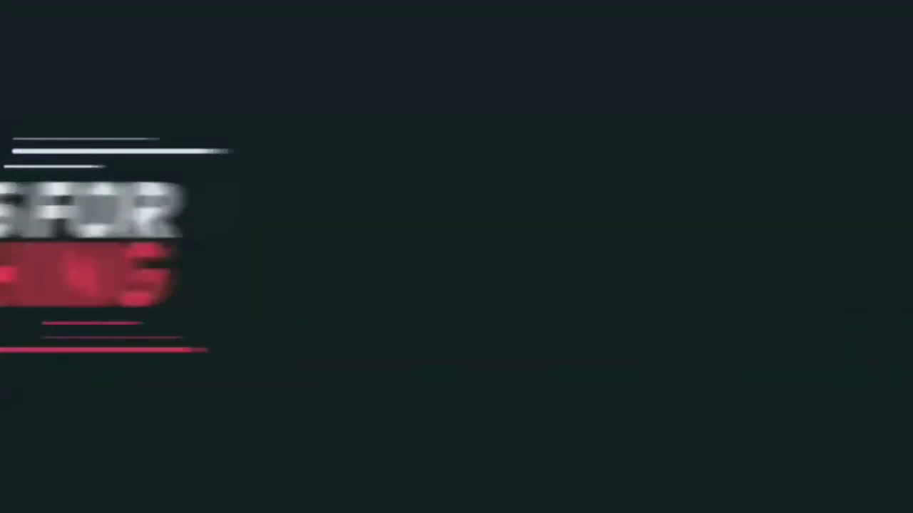